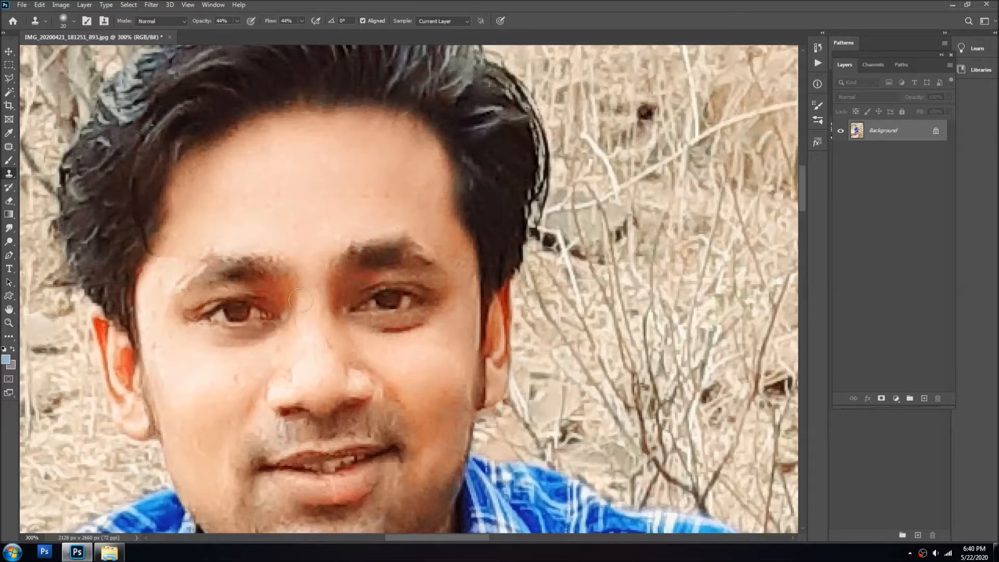
Smooth the skin under both eyes and across the upper cheeks with the Clone Stamp at 44% opacity.
left_click(421, 345, "alt")
mouse_move(404, 343)
left_mouse_down()
mouse_move(361, 336)
mouse_move(420, 338)
mouse_move(370, 336)
mouse_move(424, 337)
left_mouse_up()
left_click(299, 348, "alt")
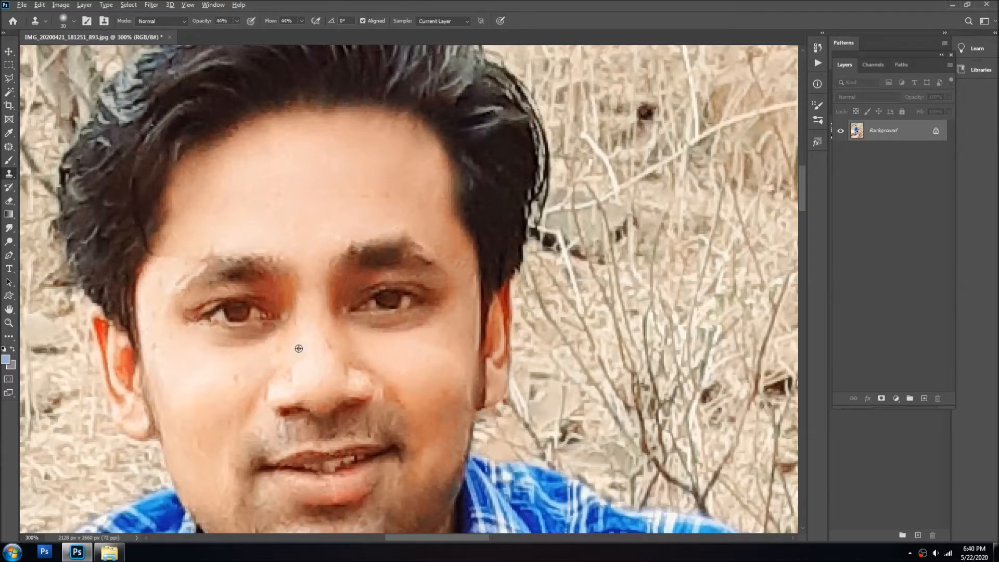
left_click_drag(260, 356, 272, 345)
left_click_drag(410, 361, 393, 328)
left_click(380, 337, "alt")
mouse_move(383, 370)
left_mouse_down()
mouse_move(432, 381)
mouse_move(442, 348)
left_mouse_up()
Clone clean skin over the uneven patches around the upper lip and both corners of the mouth.
scroll(318, 359, "down", 2)
key("[")
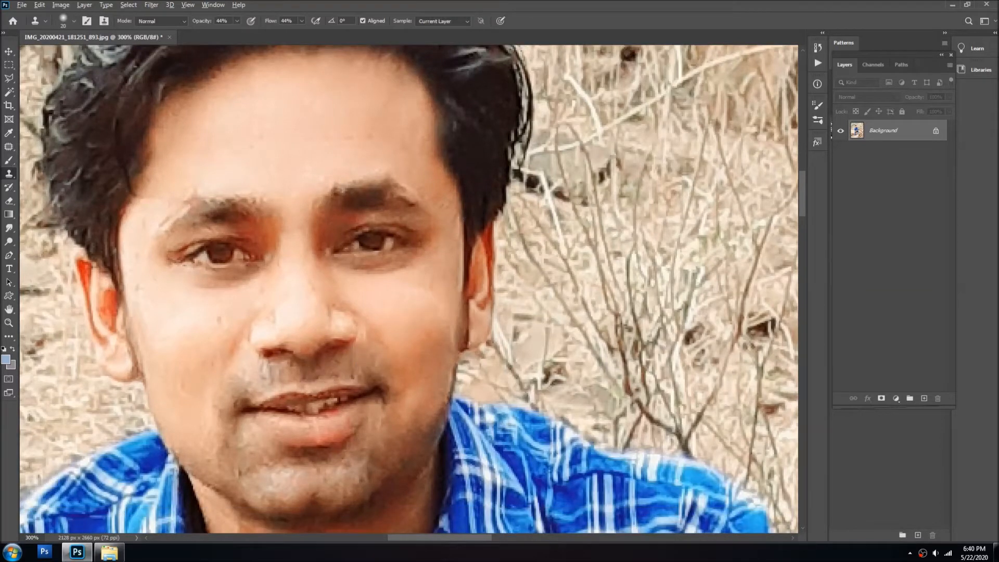
mouse_move(264, 373)
left_mouse_down()
mouse_move(270, 368)
mouse_move(231, 405)
left_mouse_up()
left_click(250, 379, "alt")
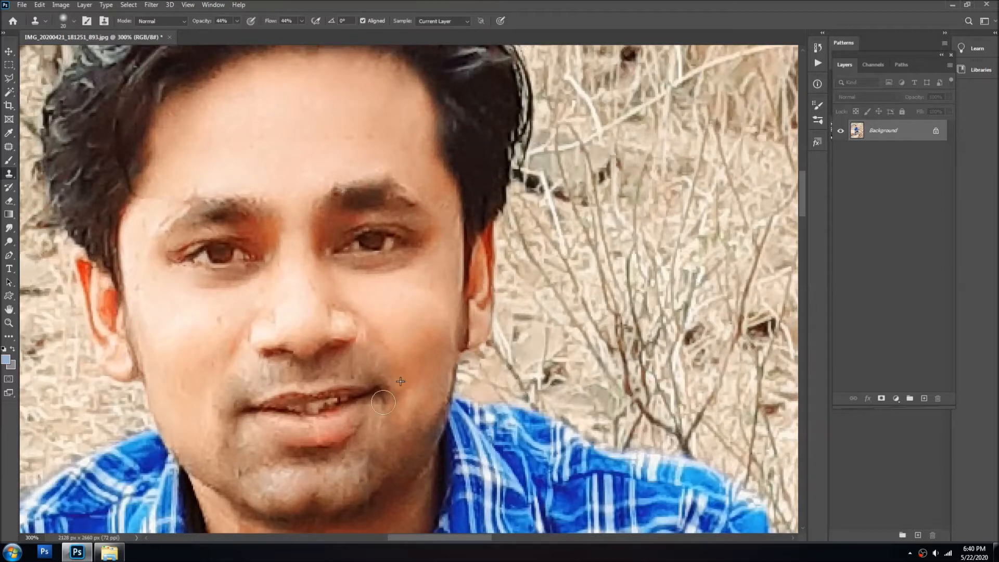
left_click_drag(377, 434, 398, 401)
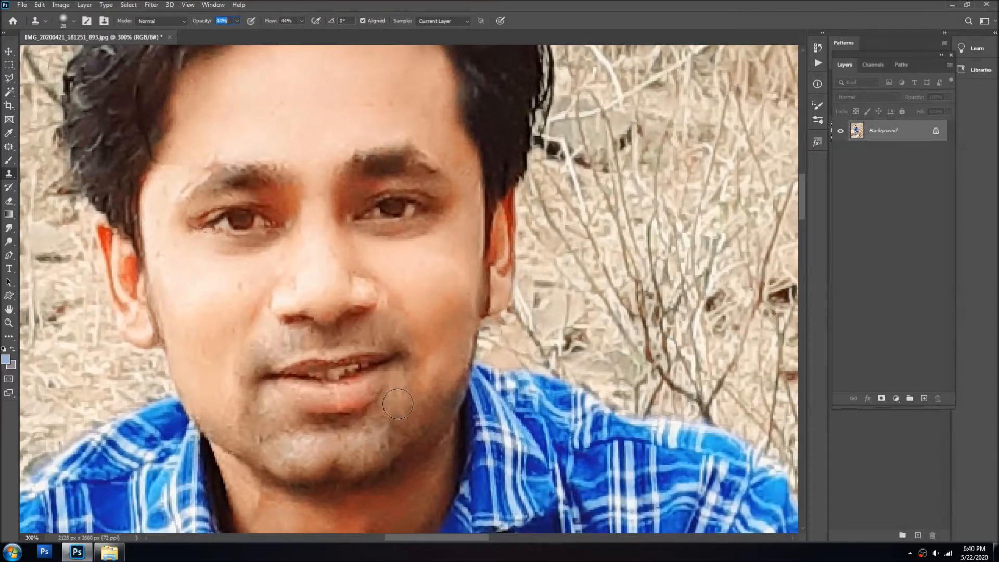
left_click(450, 337, "alt")
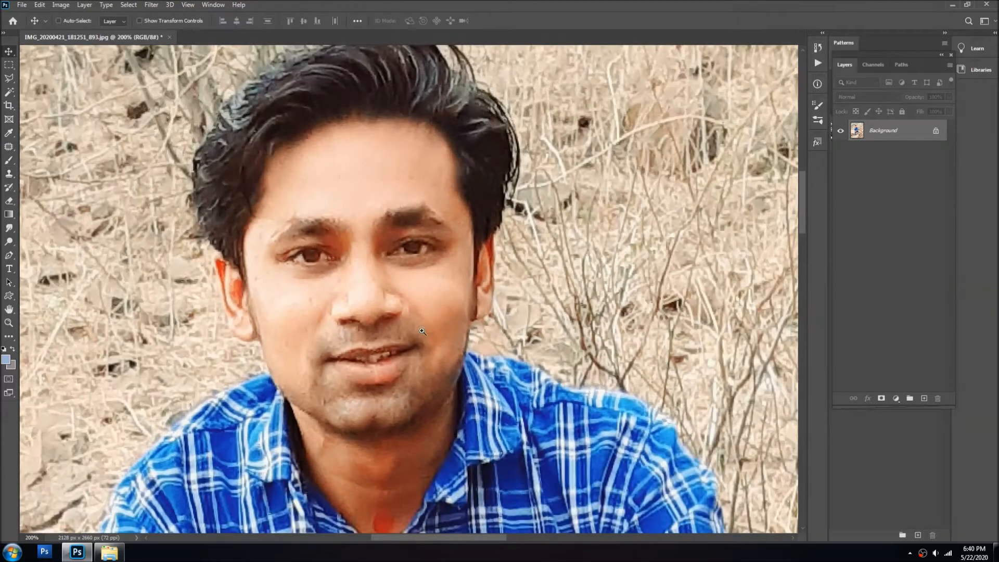
Even out the skin along the jaw and below the lower lip by cloning from nearby clean areas.
left_click(419, 340, "ctrl")
mouse_move(411, 413)
left_mouse_down()
mouse_move(388, 442)
mouse_move(410, 439)
mouse_move(451, 396)
left_mouse_up()
left_click(403, 415, "alt")
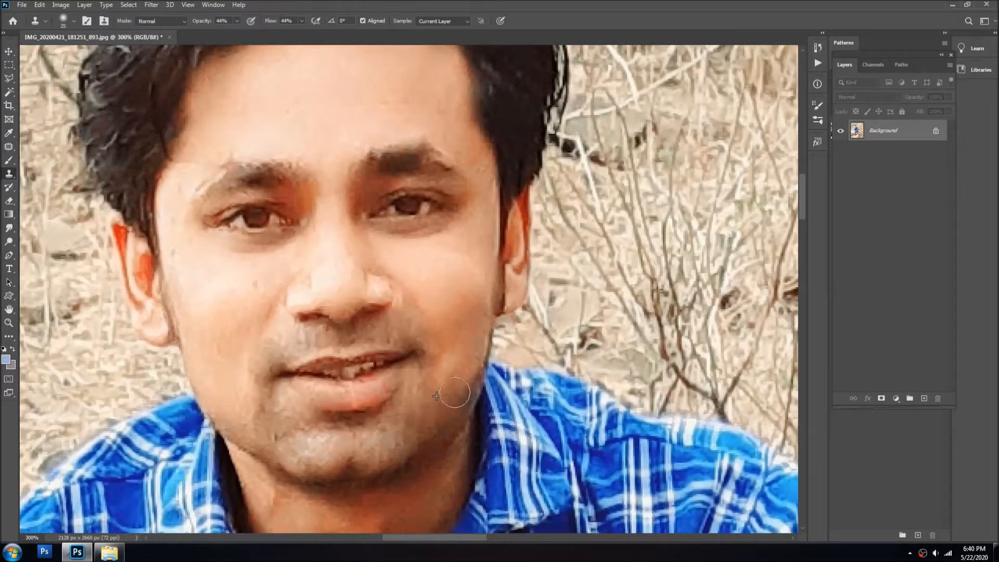
mouse_move(469, 357)
left_mouse_down()
mouse_move(445, 398)
mouse_move(366, 428)
mouse_move(379, 437)
mouse_move(354, 437)
left_mouse_up()
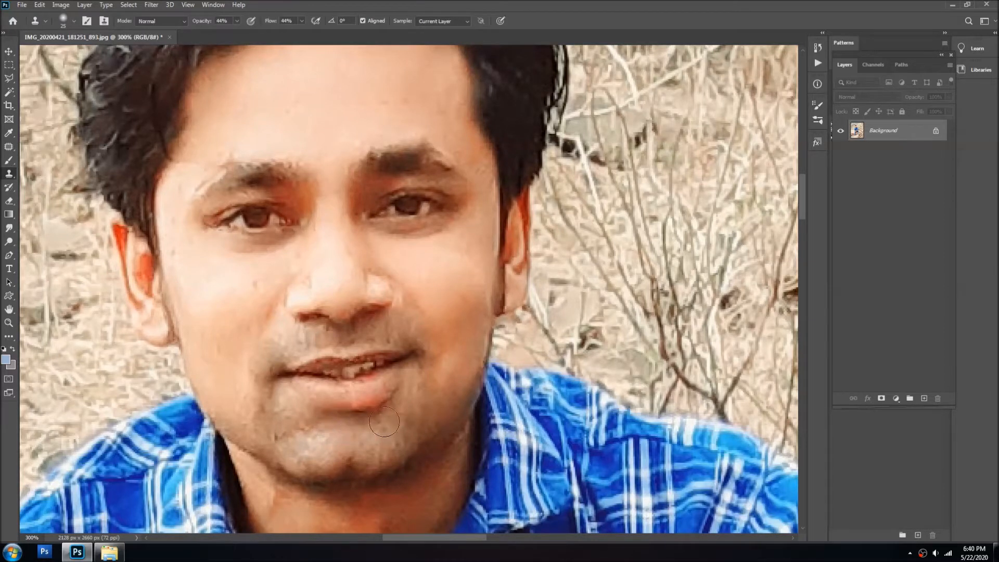
left_click(330, 437, "alt")
mouse_move(294, 427)
left_mouse_down()
mouse_move(267, 412)
mouse_move(276, 440)
mouse_move(266, 387)
left_mouse_up()
left_click(307, 449, "alt")
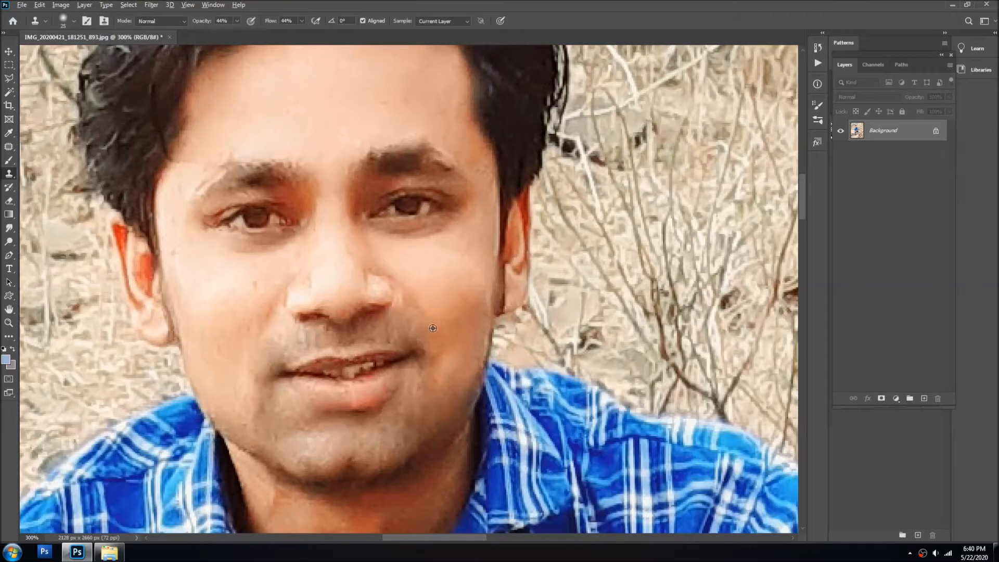
Clone smooth skin over the lower chin and the neck above the shirt collar.
scroll(373, 364, "down", 2)
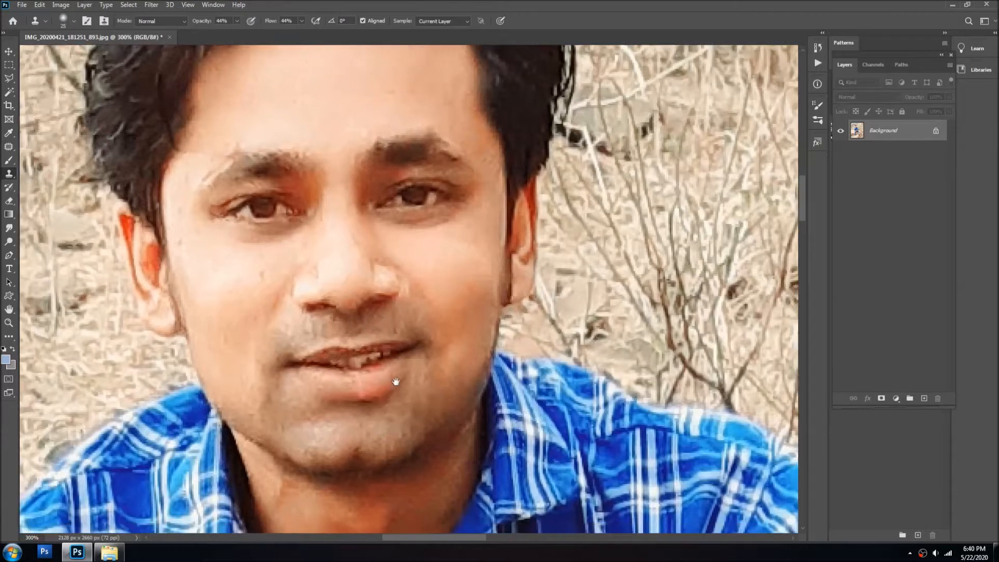
left_click_drag(400, 426, 421, 399)
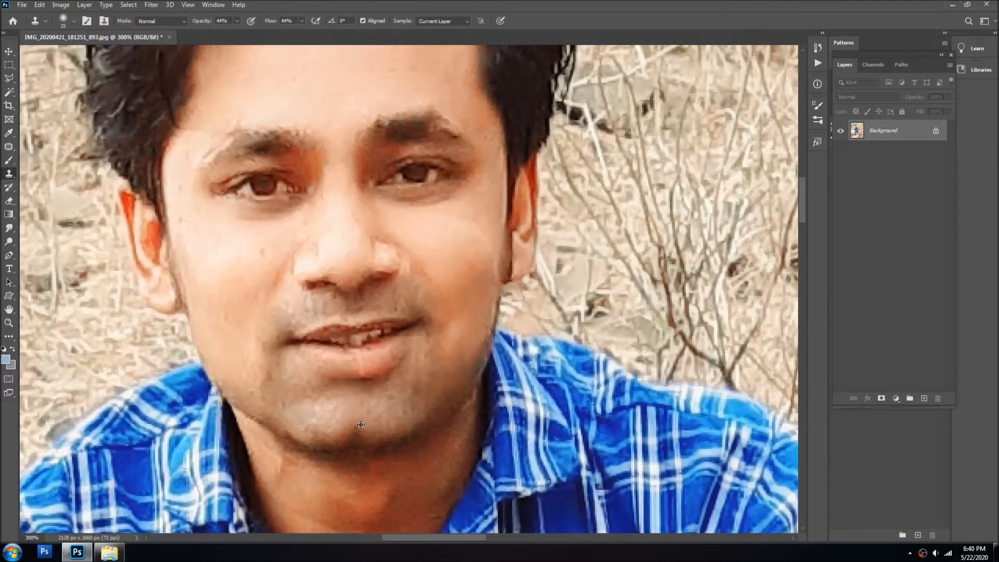
mouse_move(285, 455)
left_mouse_down()
mouse_move(297, 393)
mouse_move(283, 403)
left_mouse_up()
left_click(309, 421, "alt")
left_click(418, 448, "alt")
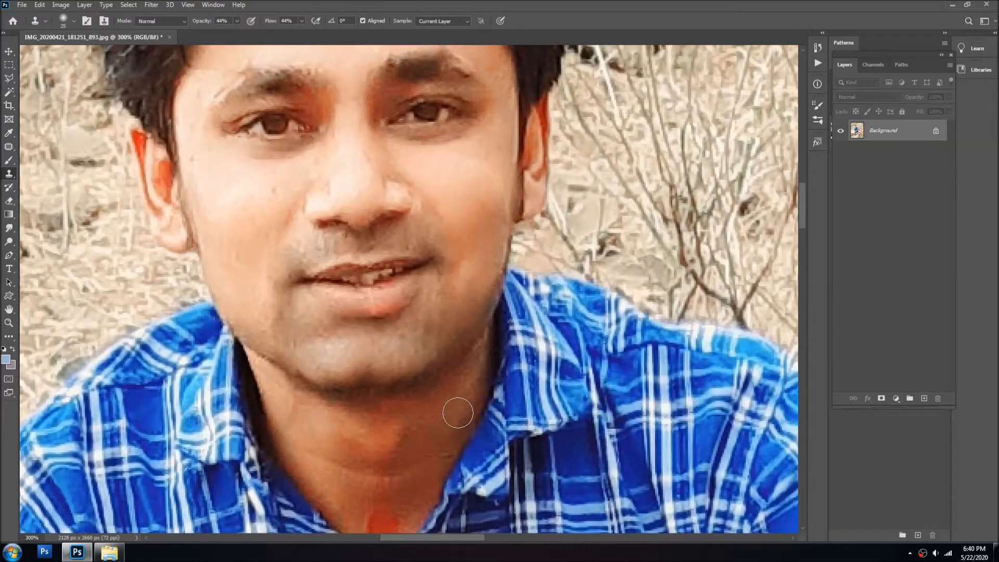
left_click_drag(406, 451, 404, 383)
left_click(392, 422, "alt")
mouse_move(360, 447)
left_mouse_down()
mouse_move(351, 444)
mouse_move(375, 453)
left_mouse_up()
left_click(403, 430, "alt")
Examine the whole portrait from head to shoes at 66.7% zoom to judge the tones.
key("v")
key("ctrl+minus")
key("ctrl+minus")
key("ctrl+minus")
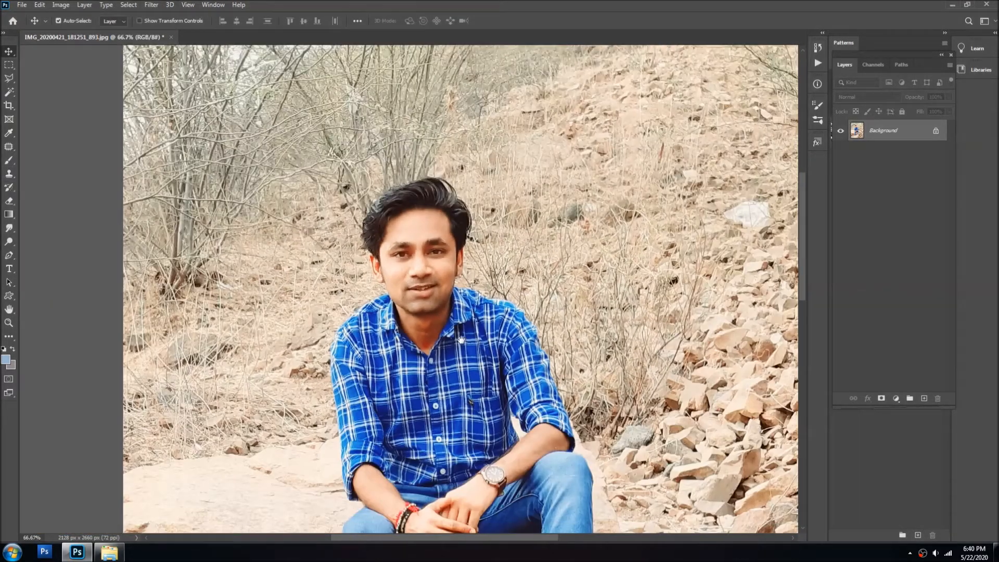
left_click_drag(460, 339, 446, 285)
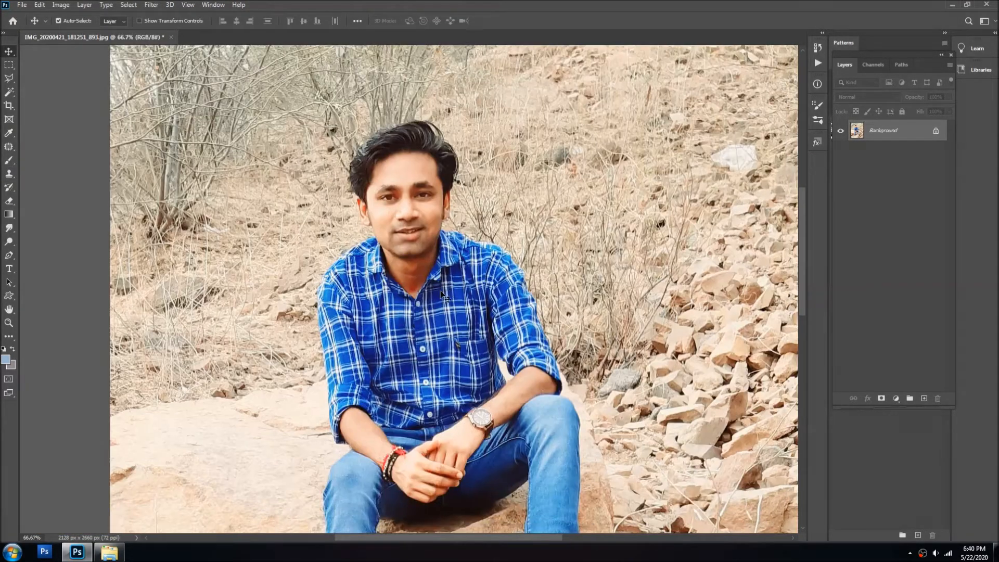
key("o")
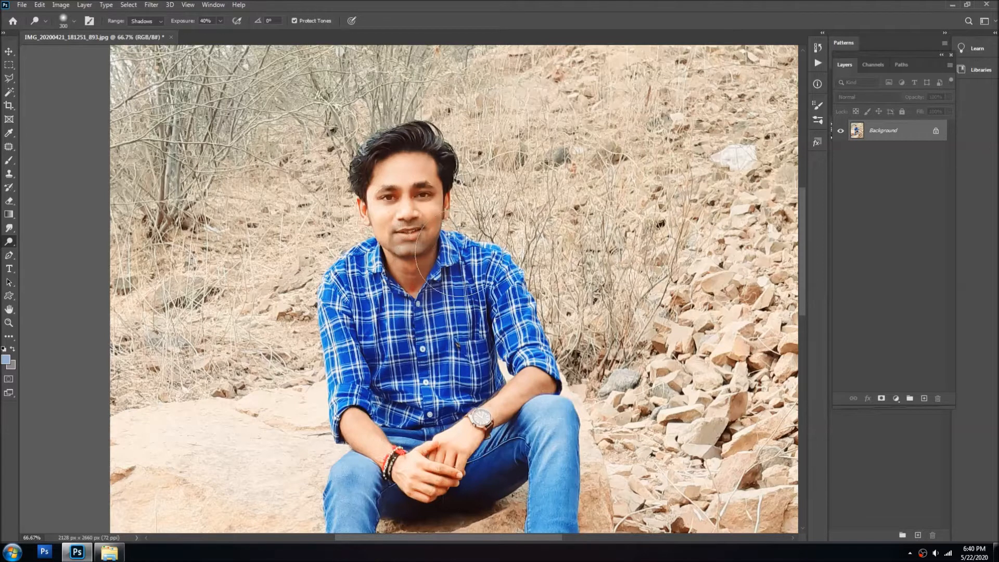
key("bracketright")
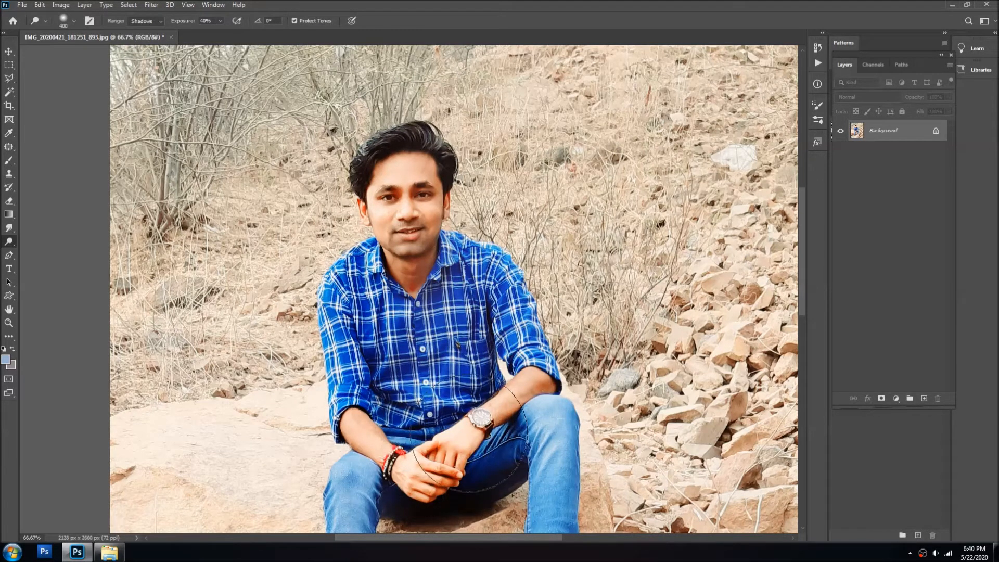
scroll(541, 395, "down", 3)
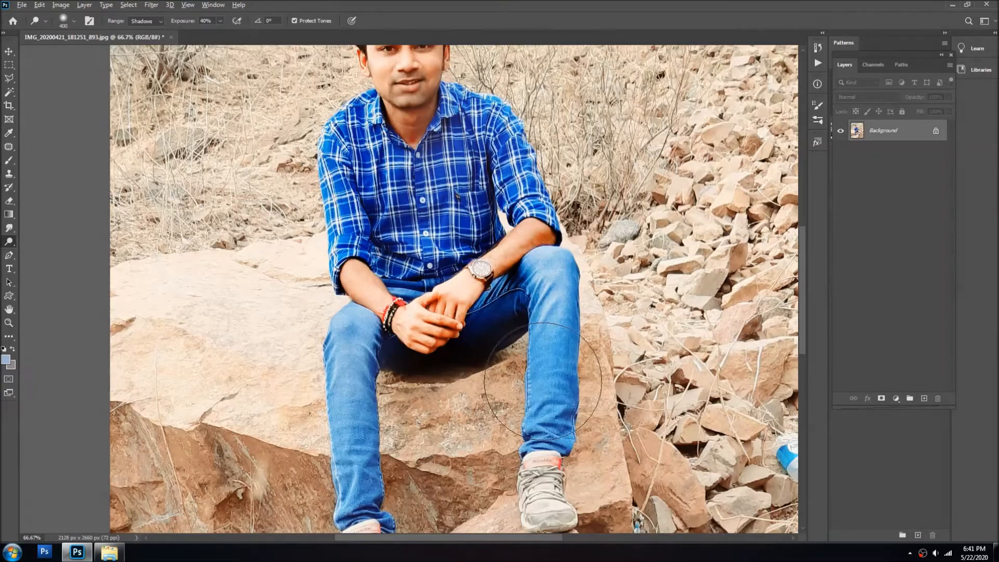
left_click_drag(326, 373, 342, 243)
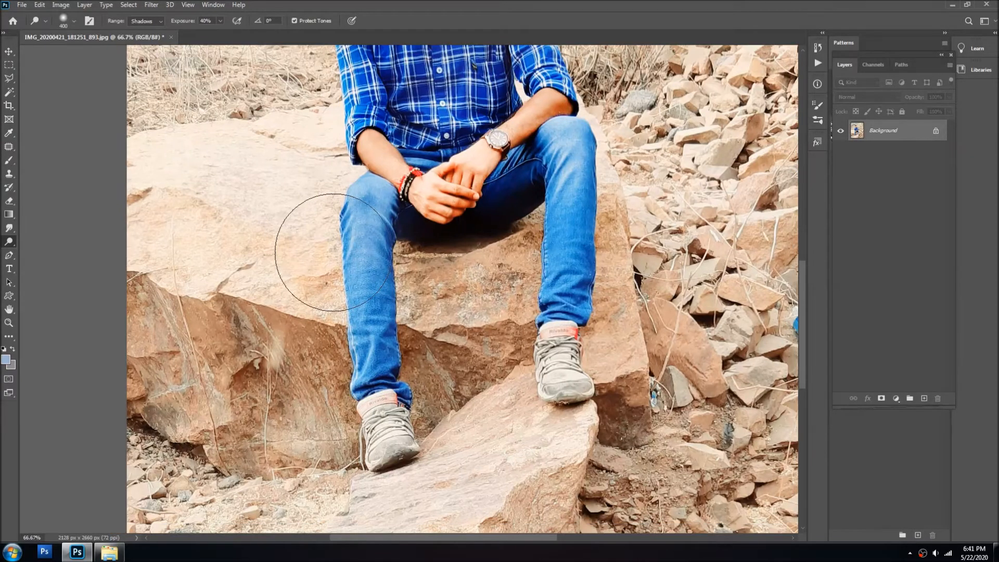
left_click_drag(292, 310, 316, 478)
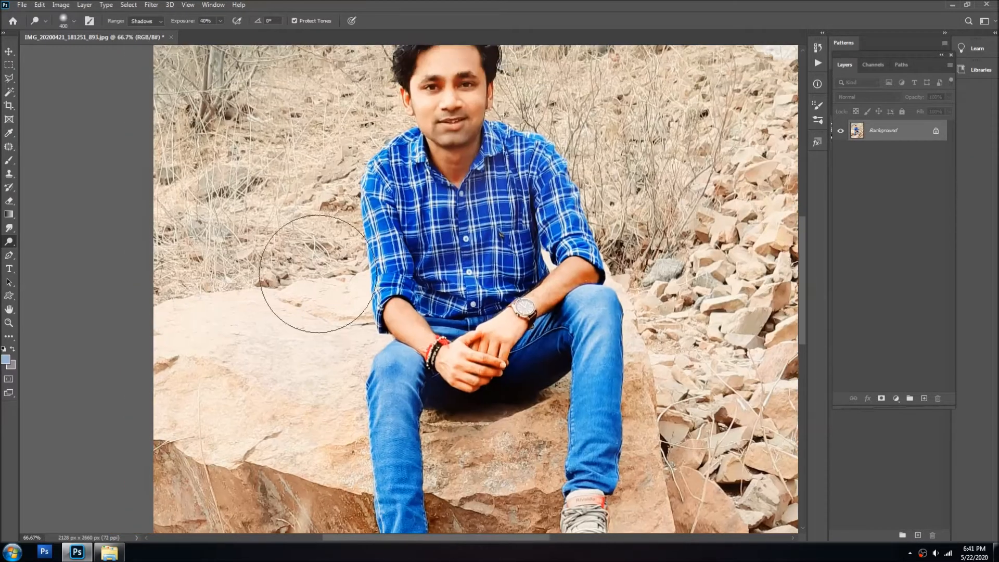
left_click_drag(423, 260, 378, 348)
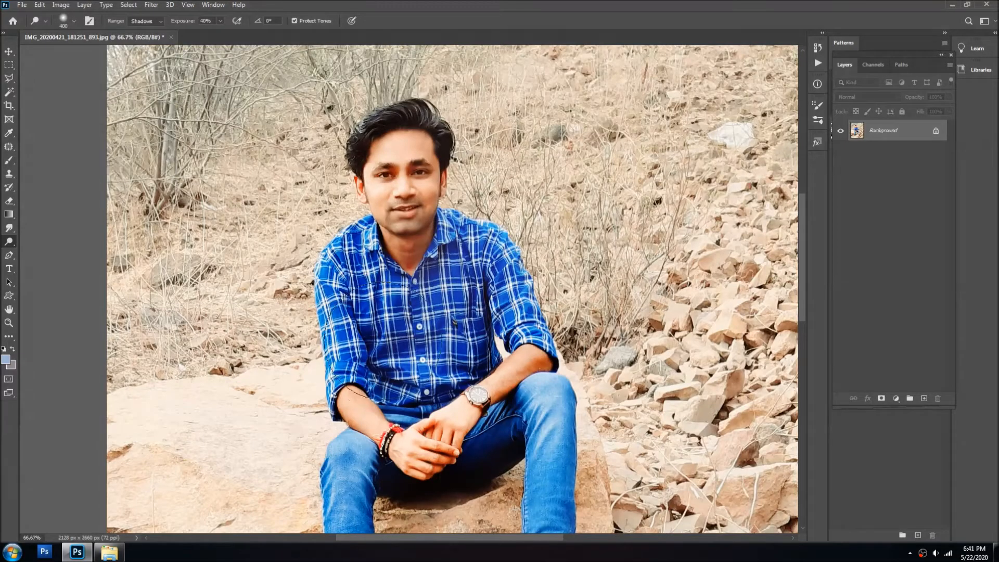
Adjust the photo's Levels with a black input of 13 and a midtone value of 1.06.
key("ctrl+l")
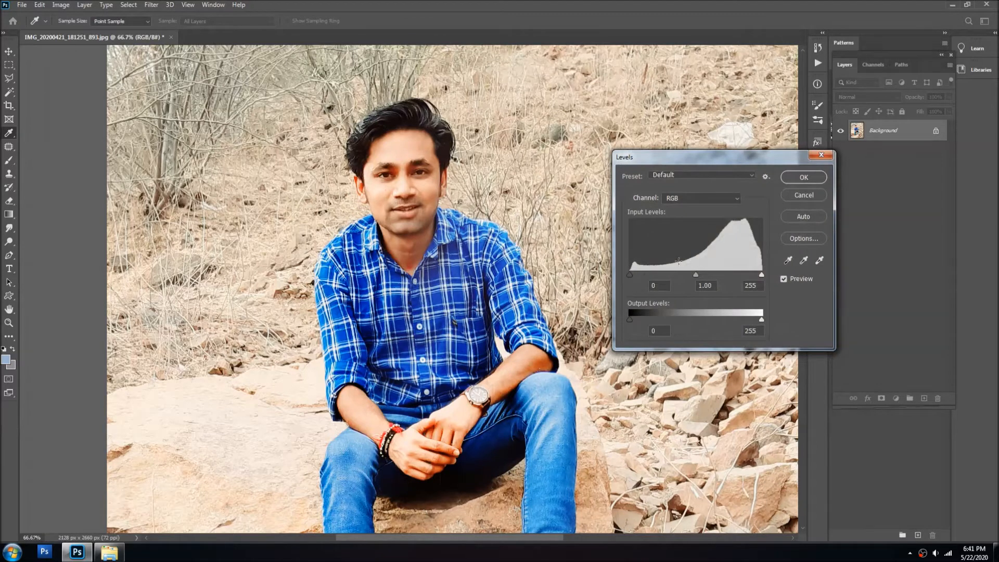
left_click_drag(630, 275, 635, 275)
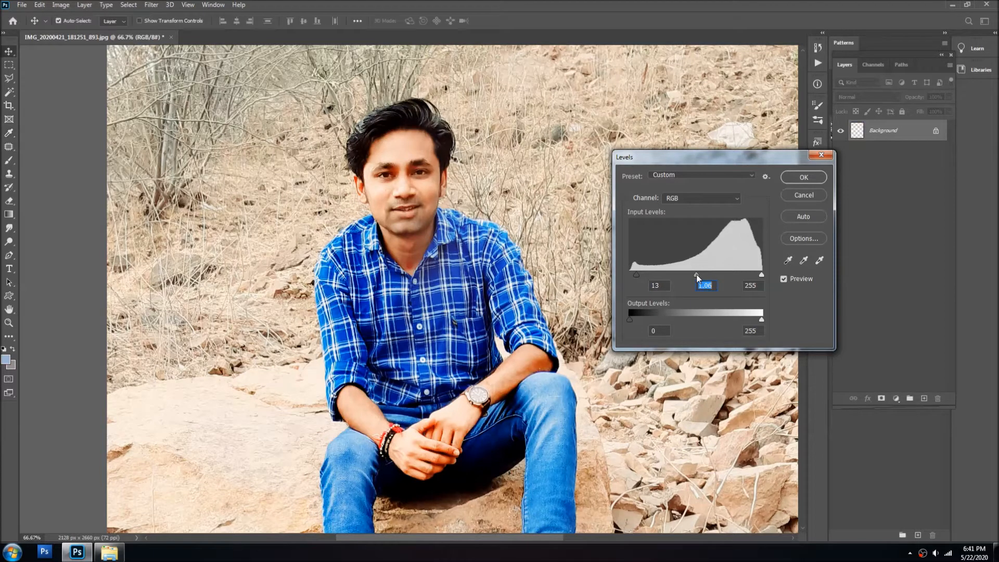
key("Return")
Shift the midtone Color Balance to +4 toward red.
scroll(400, 279, "down", 1)
key("ctrl+b")
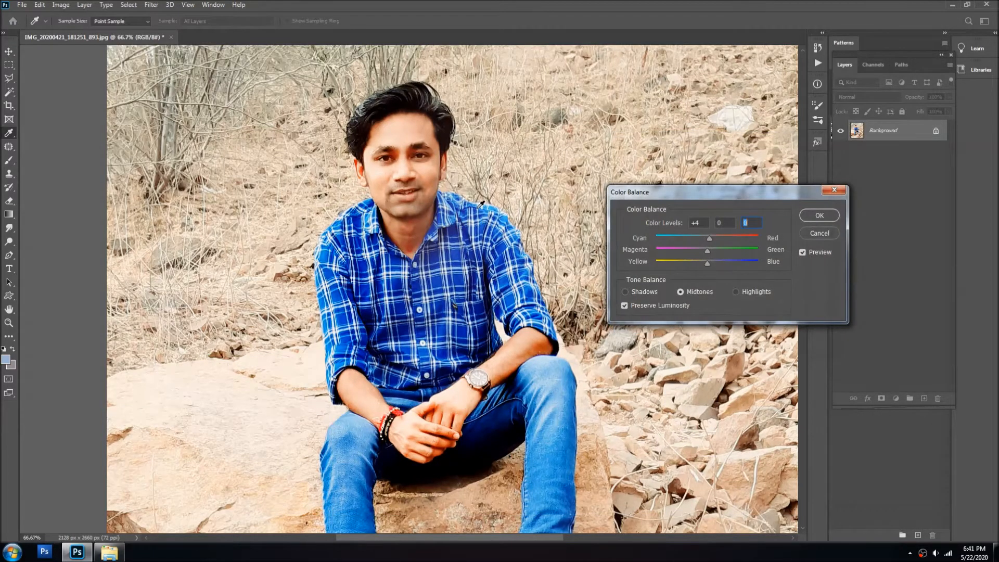
key("Return")
Tone the shadows of the rock and surrounding stones with a large 500 px dodge/burn brush at 40% exposure.
key("o")
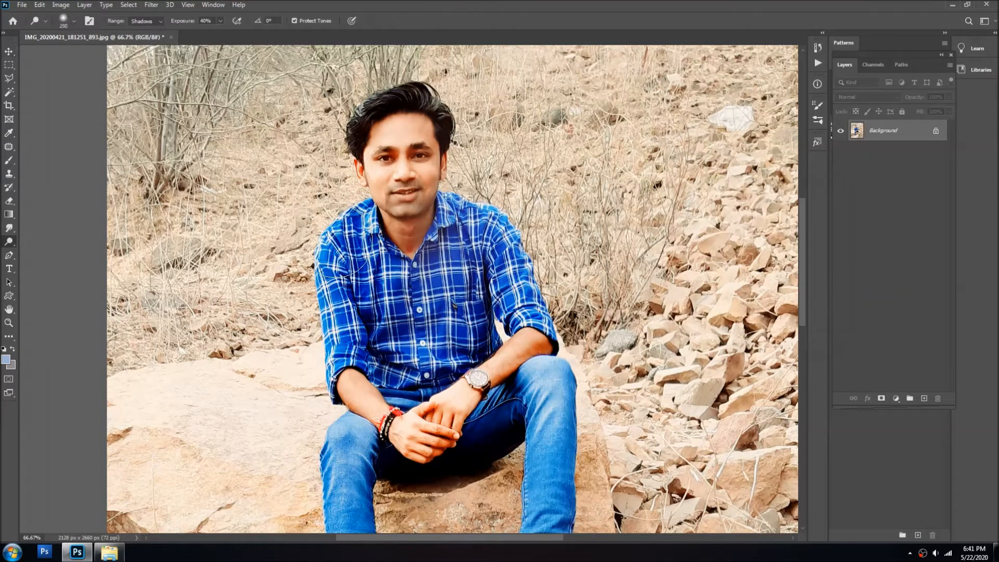
left_click_drag(307, 449, 316, 395)
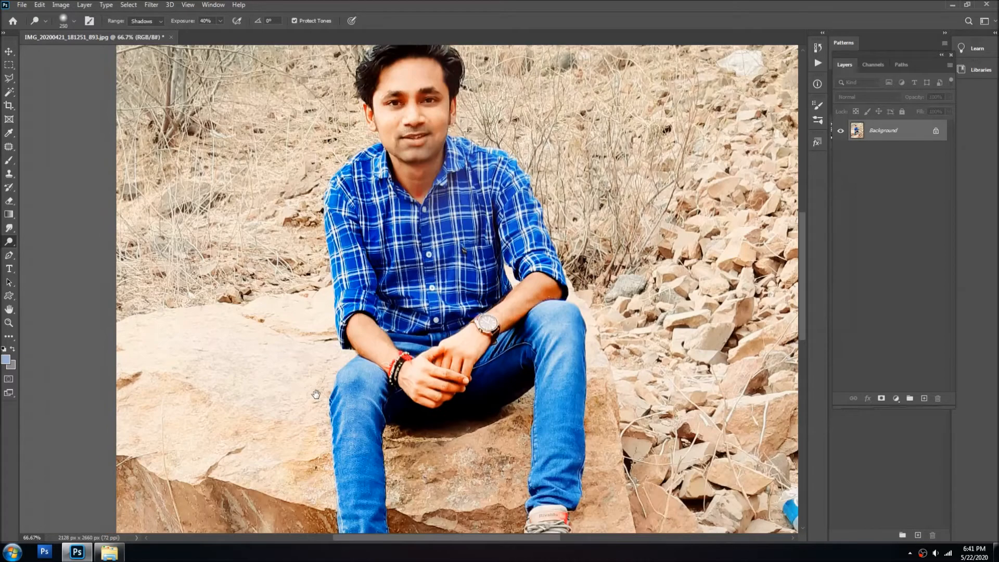
key("bracketright")
key("bracketright")
key("bracketright")
key("bracketright")
key("bracketright")
key("bracketright")
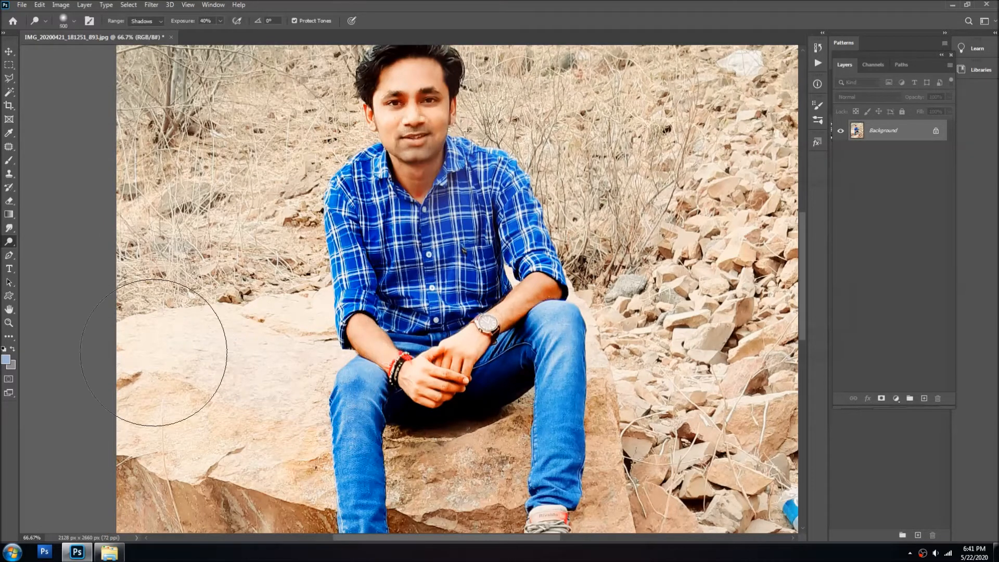
mouse_move(299, 319)
left_mouse_down()
mouse_move(179, 390)
mouse_move(272, 330)
mouse_move(251, 353)
mouse_move(333, 559)
left_mouse_up()
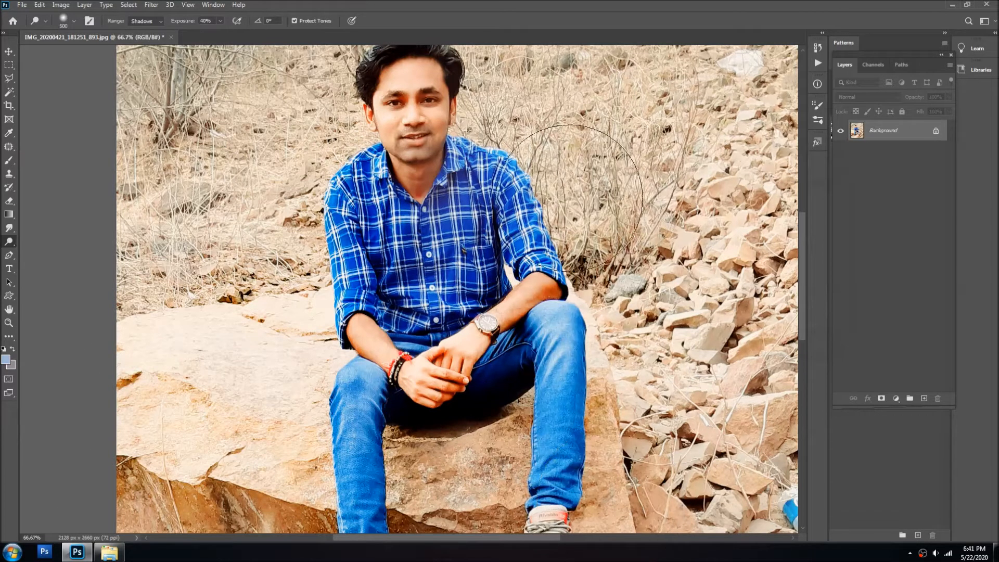
scroll(406, 244, "down", 2)
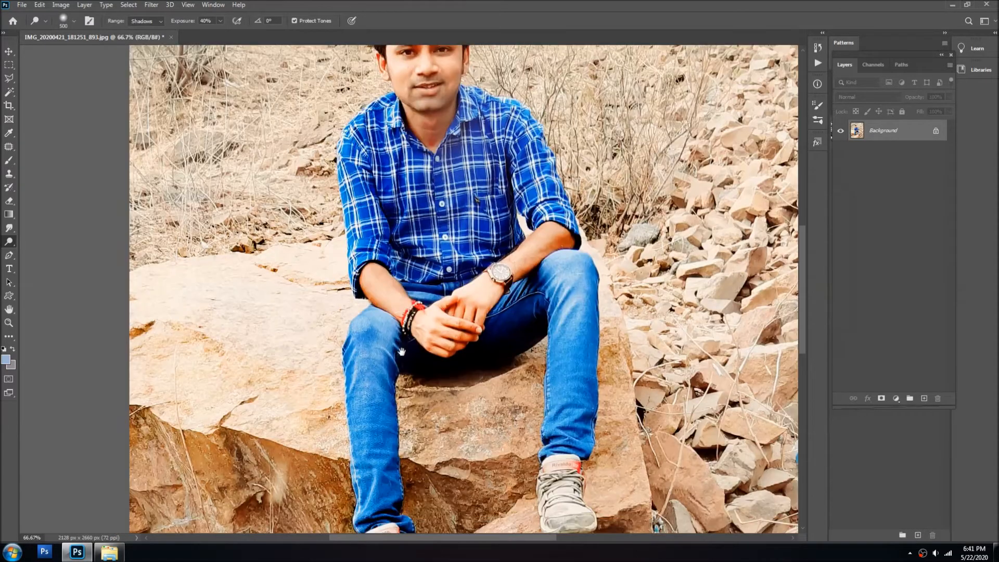
scroll(457, 364, "down", 2)
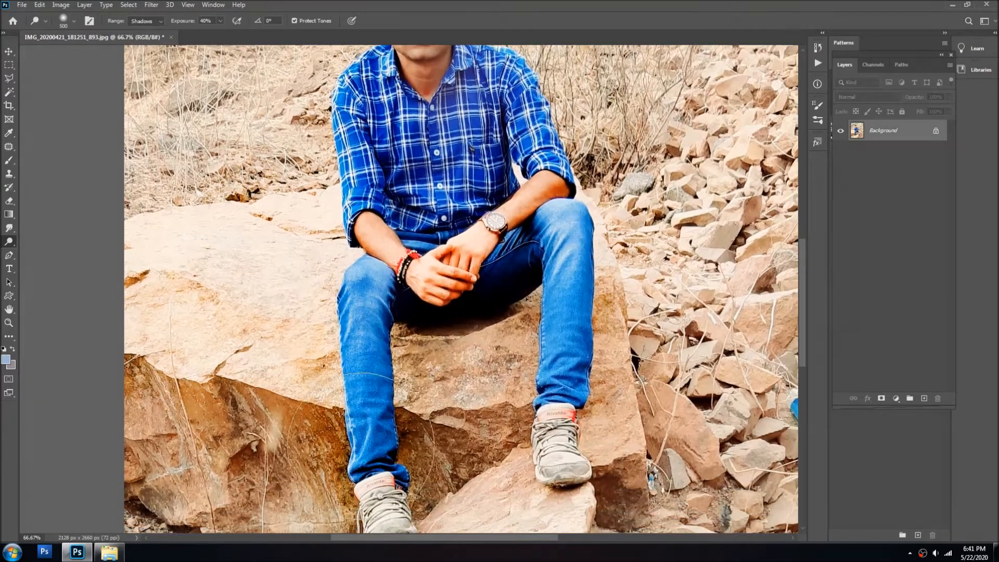
scroll(387, 489, "down", 4)
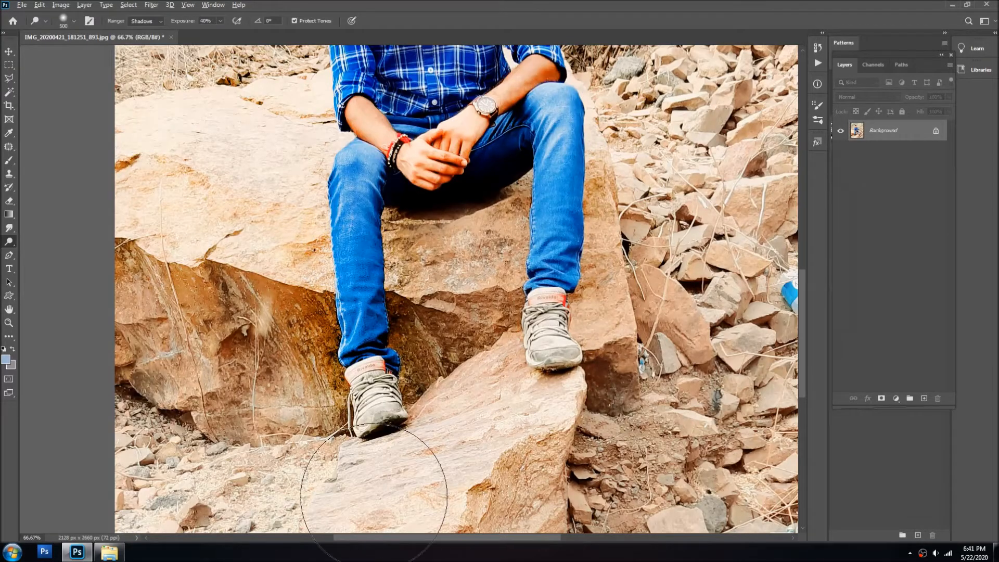
scroll(97, 286, "up", 4)
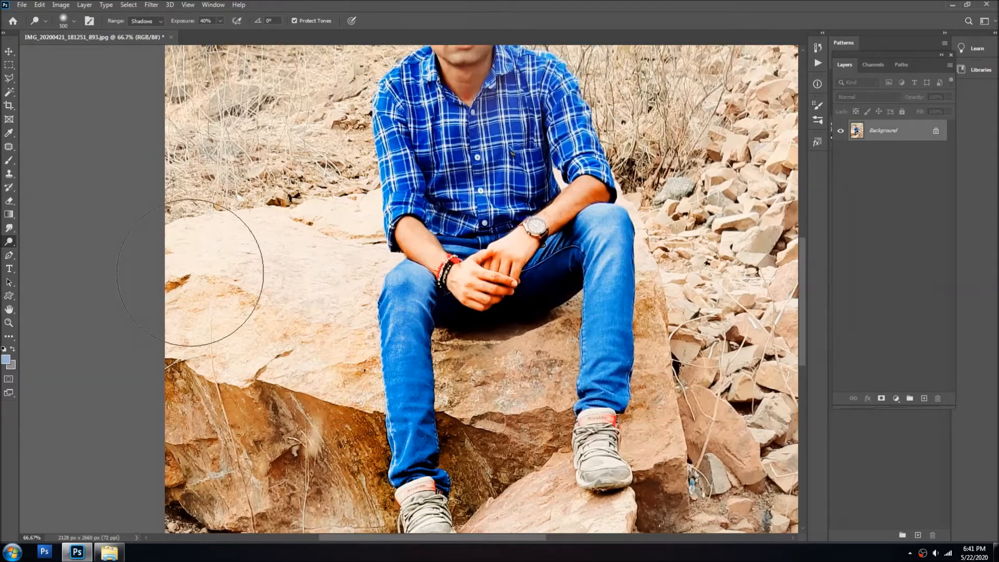
left_click(9, 52)
Apply the Imagenomic Portraiture filter to the photo with its Default preset.
left_click_drag(501, 75, 408, 193)
scroll(408, 193, "down", 1)
scroll(412, 199, "up", 1)
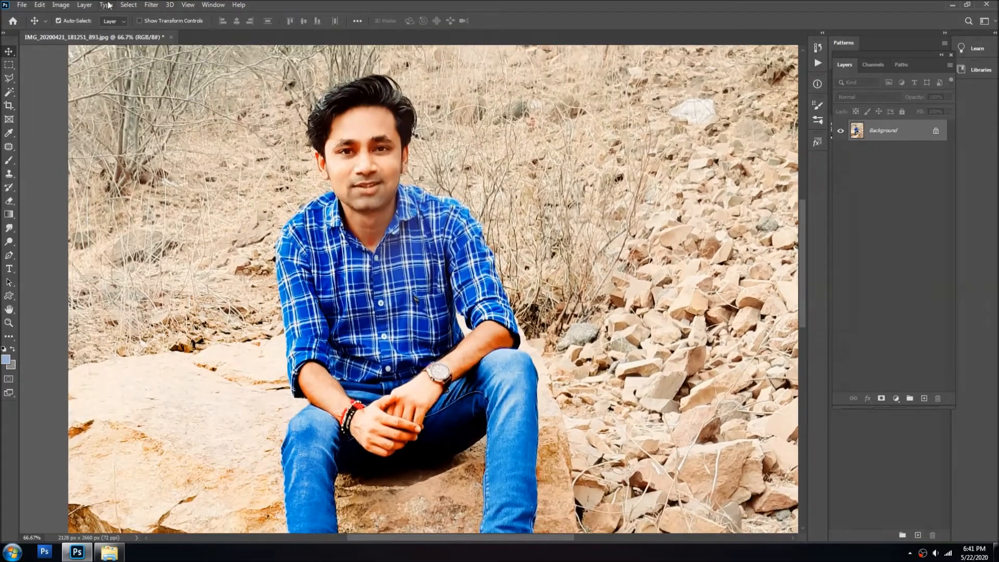
left_click(149, 6)
mouse_move(183, 229)
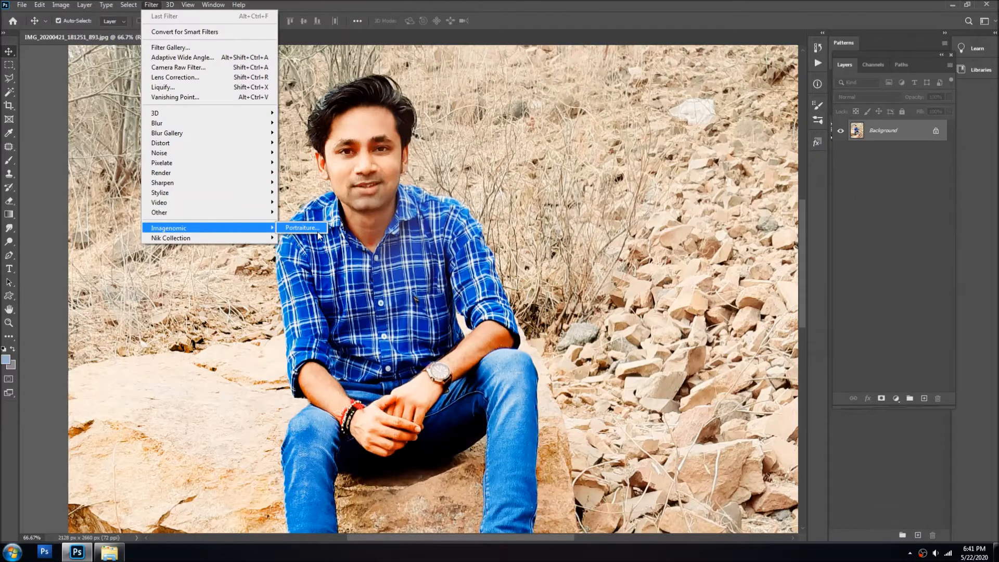
left_click(302, 228)
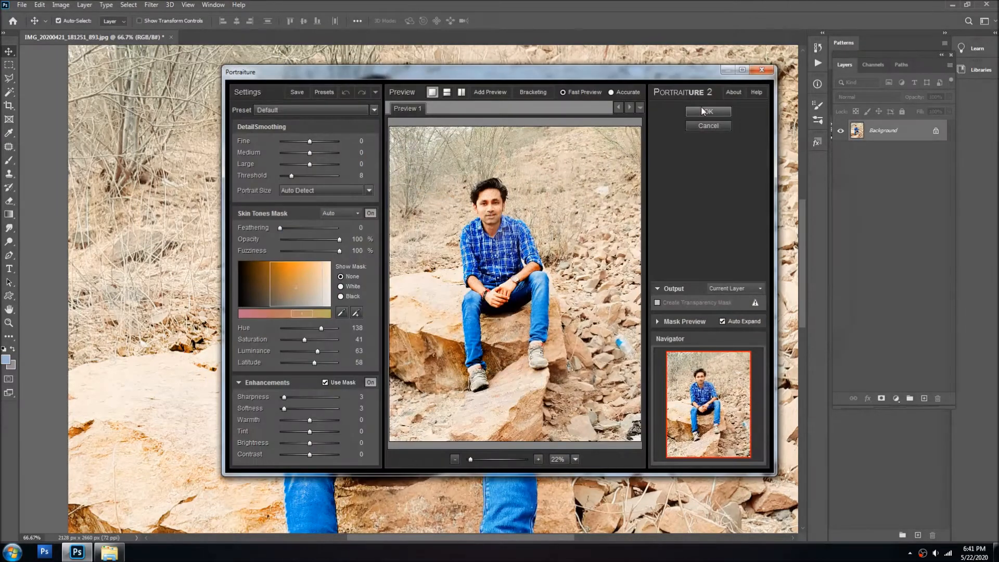
left_click(702, 116)
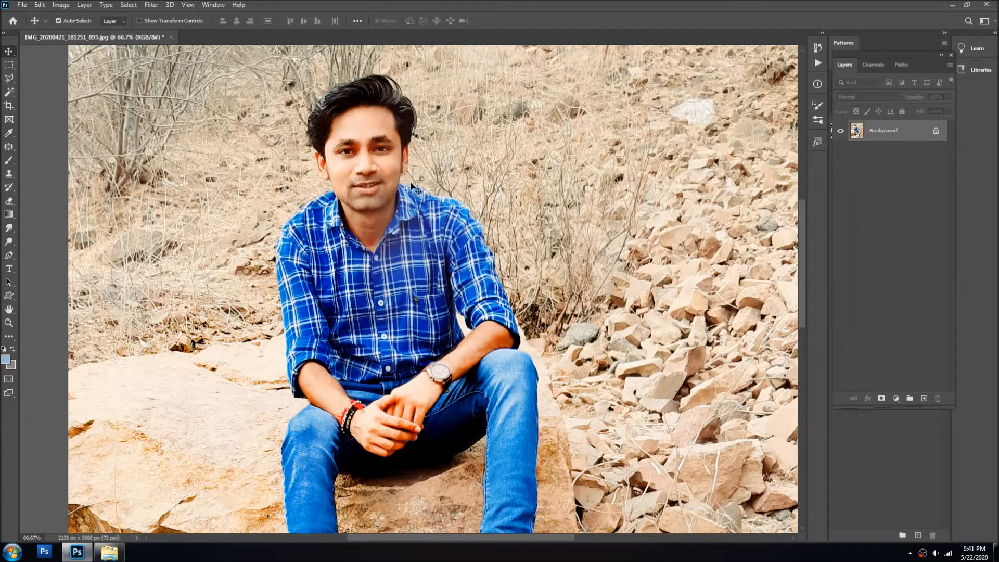
Save the retouched portrait as a new JPEG named IMG_20200421_181251_8930.
key("ctrl+shift+s")
key("End")
type("0")
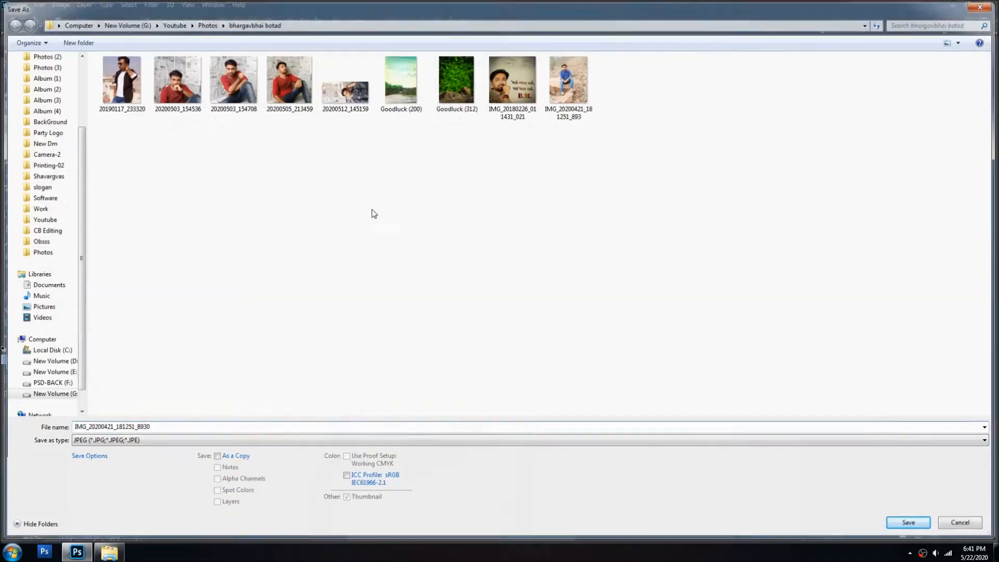
key("Return")
key("Return")
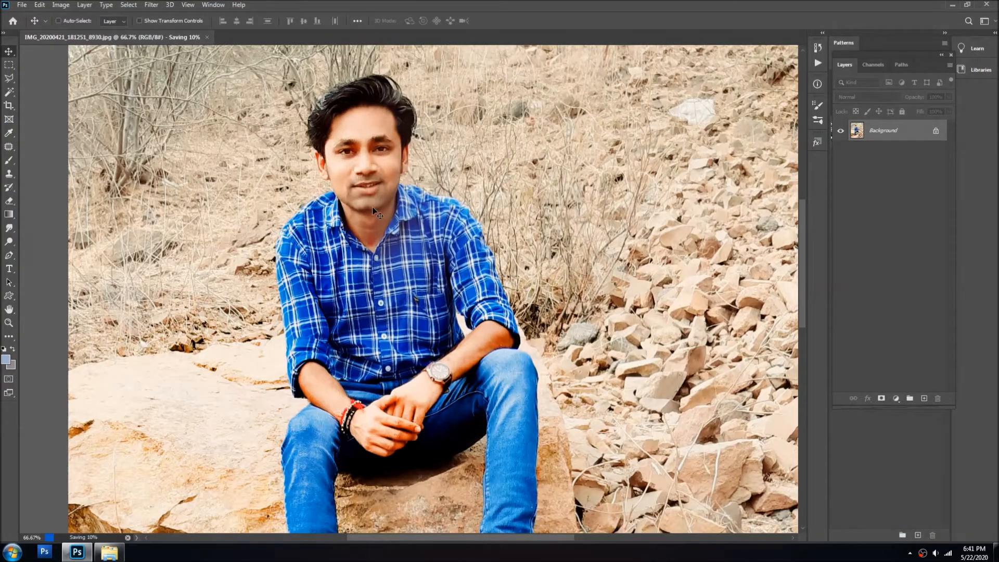
Save the portrait again under the same JPEG name with quality 12 (Maximum) and the Baseline (Standard) format.
key("ctrl+shift+s")
left_click(521, 214)
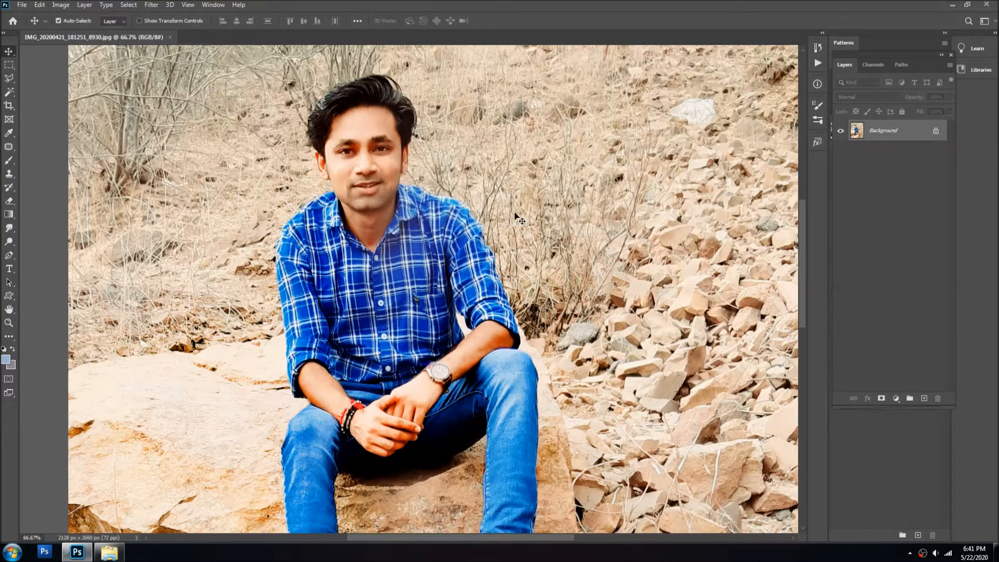
key("ctrl+shift+s")
key("Return")
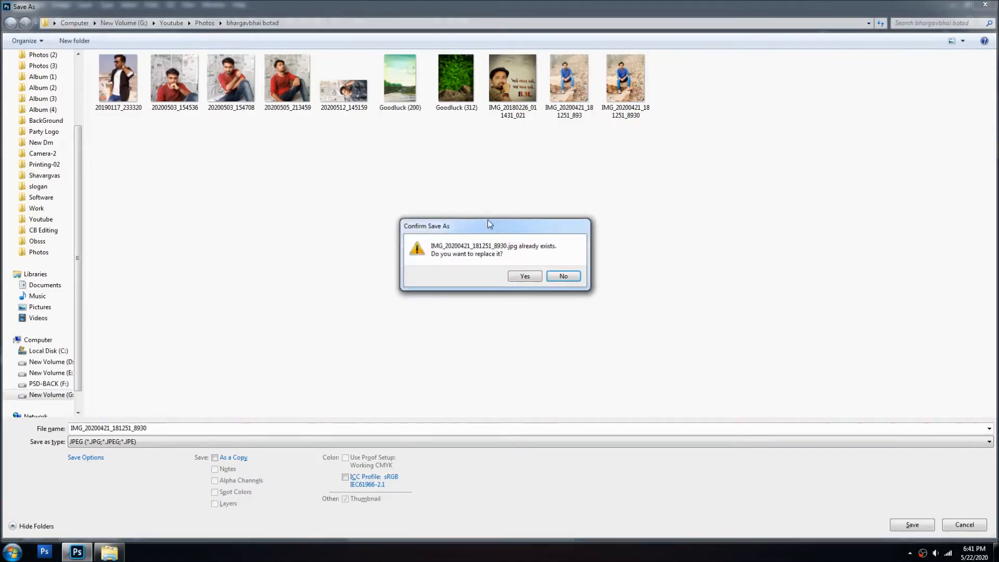
key("Return")
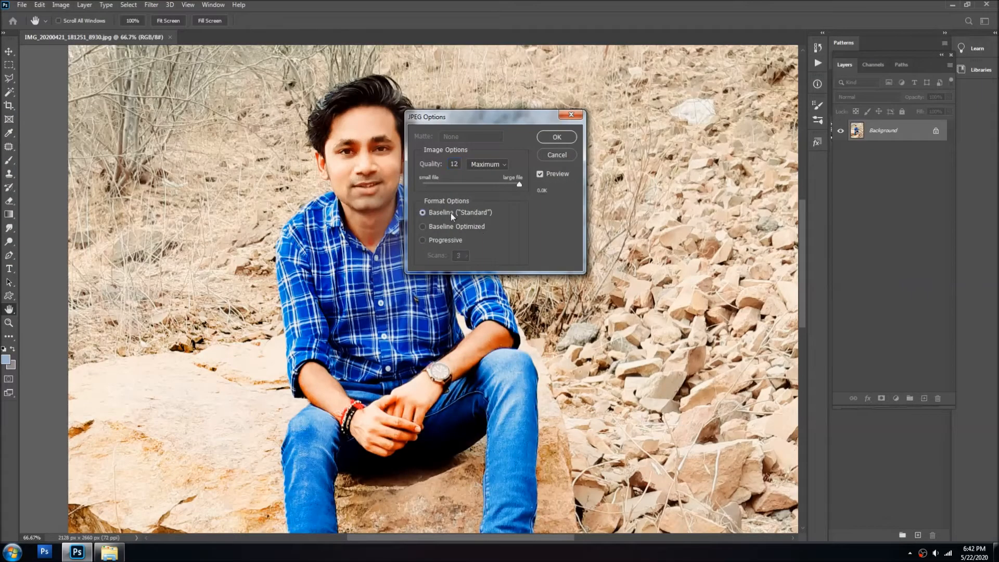
key("Return")
Start a Pen tool path at the top of the man's hair and trace it down the left edge of his head.
key("p")
scroll(334, 119, "up", 1)
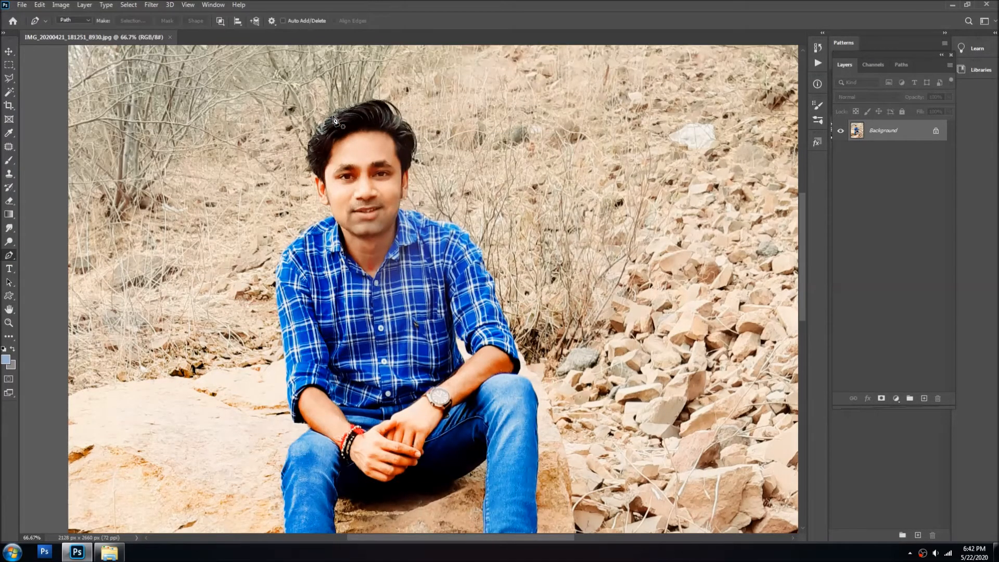
left_click(362, 109, "ctrl")
left_click(365, 107, "ctrl")
left_click(368, 104, "ctrl")
left_click(373, 88)
left_click_drag(190, 165, 259, 131)
left_click(271, 279, "ctrl")
mouse_move(266, 308)
left_mouse_down()
mouse_move(272, 319)
mouse_move(281, 299)
left_mouse_up()
mouse_move(286, 361)
left_mouse_down()
mouse_move(319, 439)
mouse_move(292, 424)
mouse_move(288, 345)
left_mouse_up()
left_click_drag(298, 371, 308, 404)
left_click_drag(323, 418, 331, 423)
Continue the path around the ear and down the jaw to the shirt collar.
left_click_drag(403, 484, 394, 416)
left_click(394, 436)
key("ctrl+z")
left_click_drag(402, 304, 350, 129)
left_click(342, 256)
left_click(342, 263)
Trace the path from the collar over the shoulder and onto the upper sleeve of the plaid shirt.
left_click_drag(206, 318, 180, 333)
left_click_drag(106, 395, 273, 266)
left_click_drag(247, 292, 217, 319)
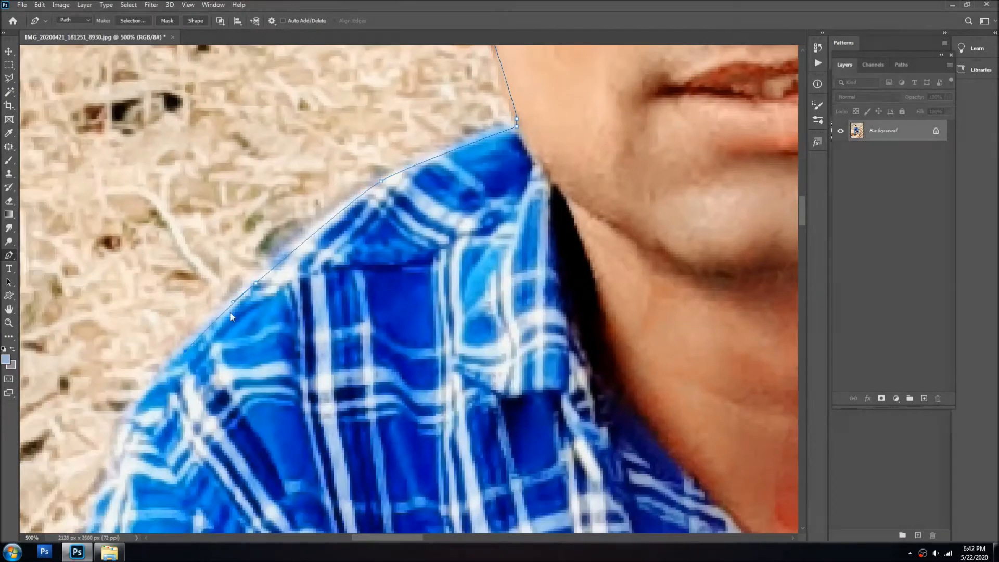
left_click_drag(177, 359, 149, 387)
scroll(91, 441, "down", 3)
left_click_drag(91, 439, 246, 313)
left_click_drag(257, 309, 251, 319)
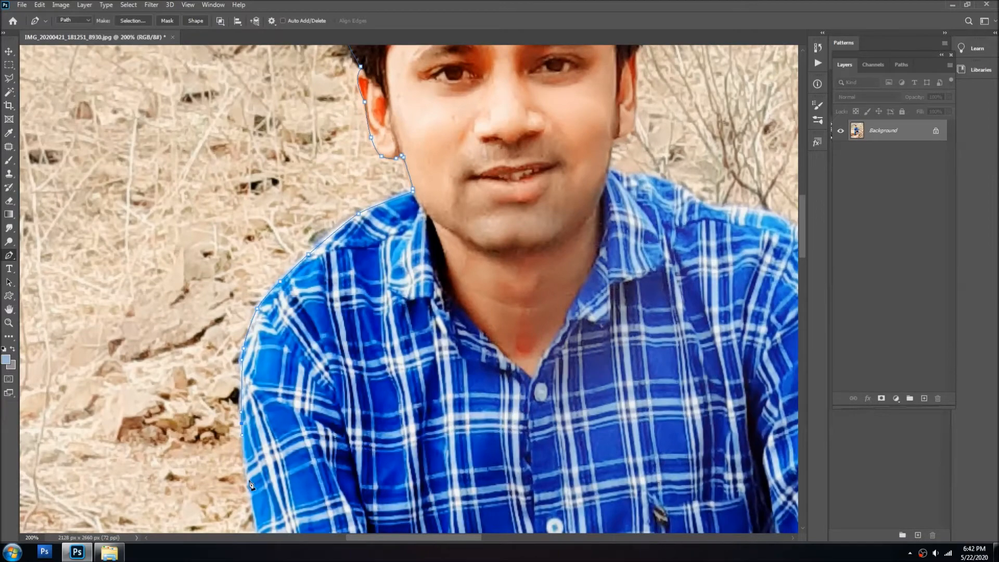
Extend the path down the outer edge of the sleeve to the rolled cuff at the elbow.
scroll(250, 479, "down", 5)
scroll(284, 500, "down", 1)
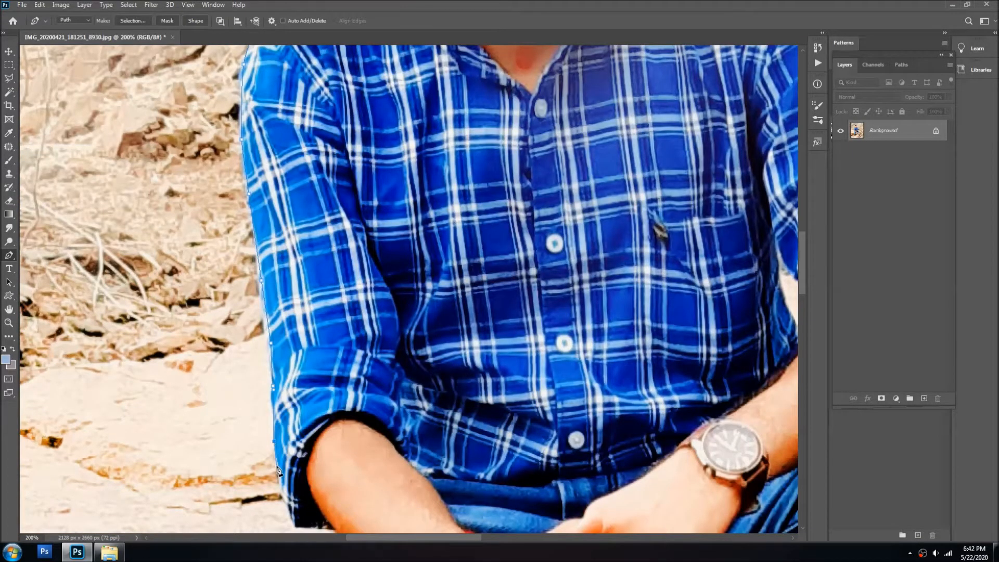
scroll(281, 401, "up", 2)
left_click_drag(280, 496, 232, 304)
left_click(221, 302)
left_click_drag(237, 354, 239, 379)
Try to continue the path from the cuff down the outer edge of the jeans leg to the shoe.
left_click(256, 434)
left_click_drag(298, 457, 358, 482)
left_click_drag(364, 490, 317, 286)
scroll(321, 288, "down", 10)
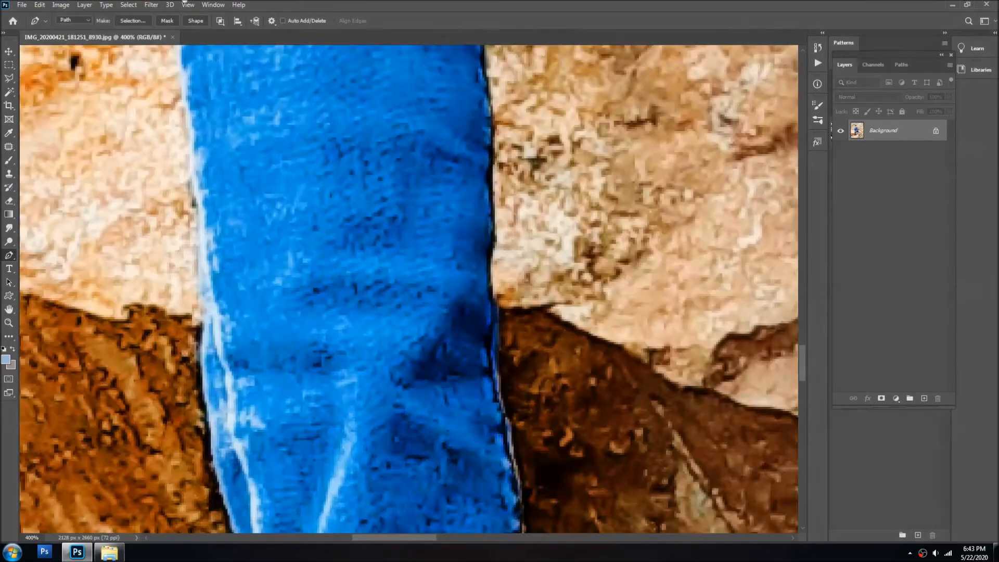
left_click_drag(209, 274, 215, 316)
left_click_drag(220, 335, 220, 278)
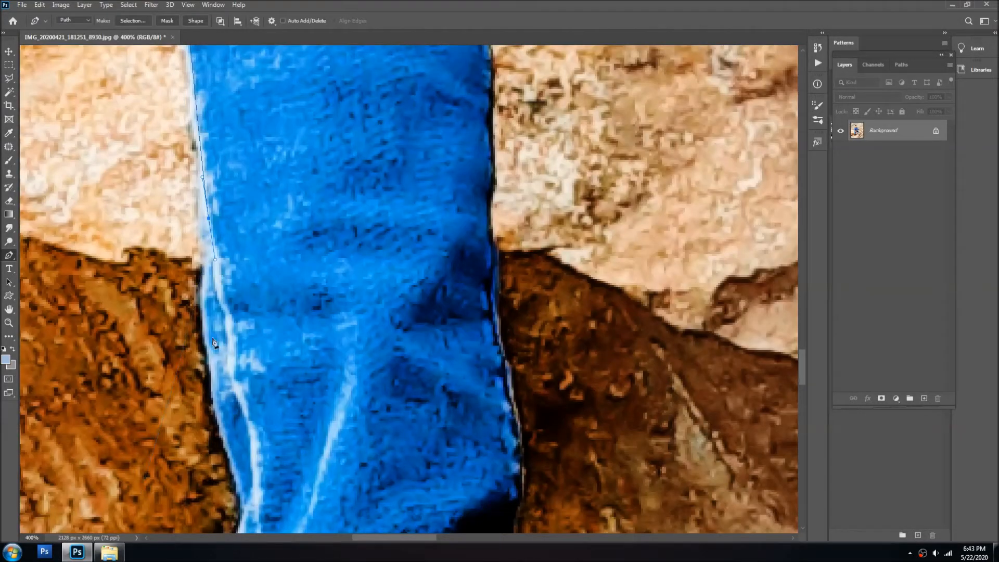
scroll(244, 500, "down", 8)
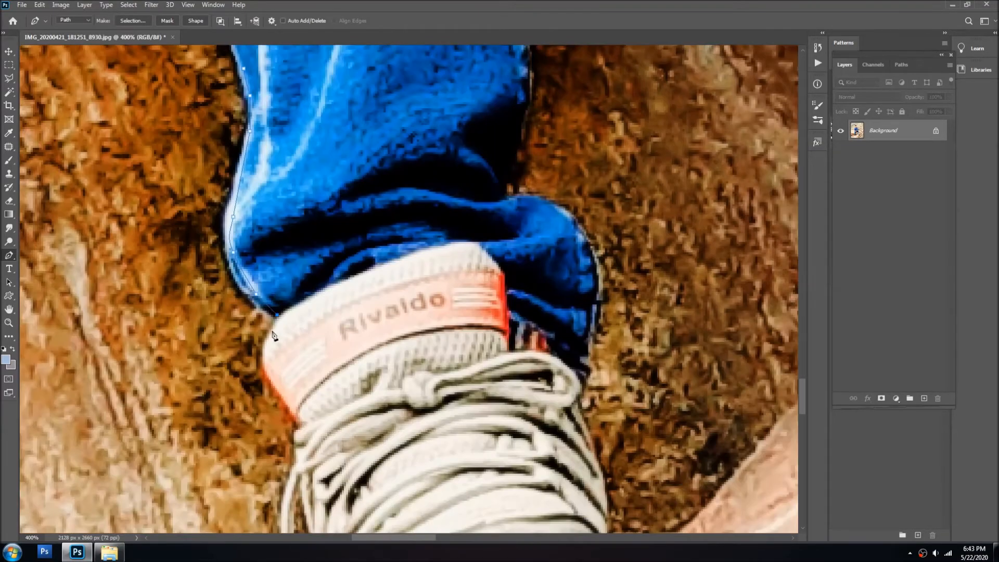
scroll(313, 222, "down", 5)
scroll(312, 222, "up", 1)
scroll(302, 134, "up", 4)
Run the path from the cuff along the rock's upper edge and around outside the photo's left and bottom borders.
left_click_drag(295, 140, 337, 171)
left_click(189, 169)
left_click_drag(190, 172, 375, 173)
left_click(203, 204)
scroll(205, 206, "down", 1)
left_click_drag(252, 379, 210, 252)
left_click(139, 409)
left_click_drag(147, 420, 167, 301)
scroll(654, 438, "down", 3)
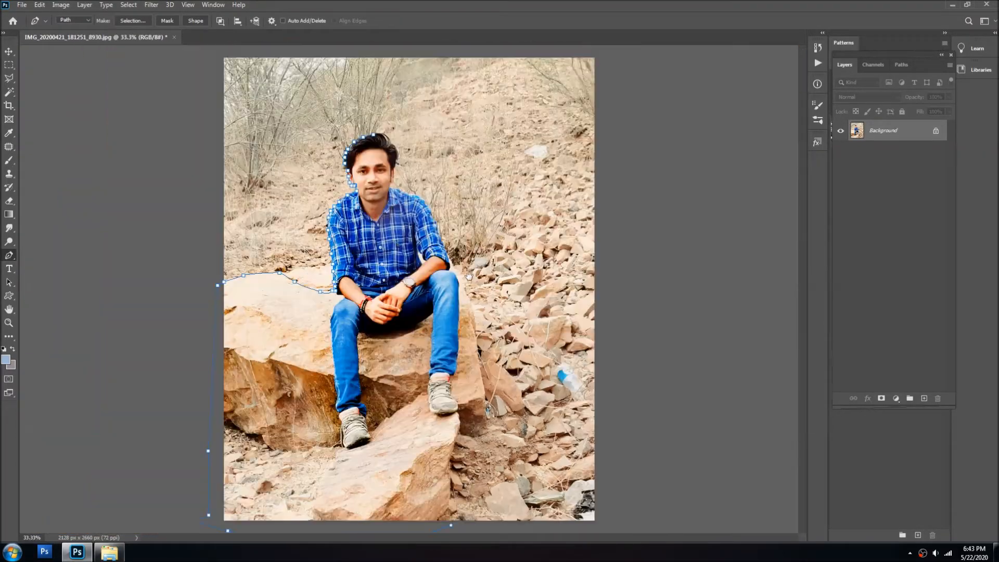
key("f")
left_click_drag(453, 394, 347, 345)
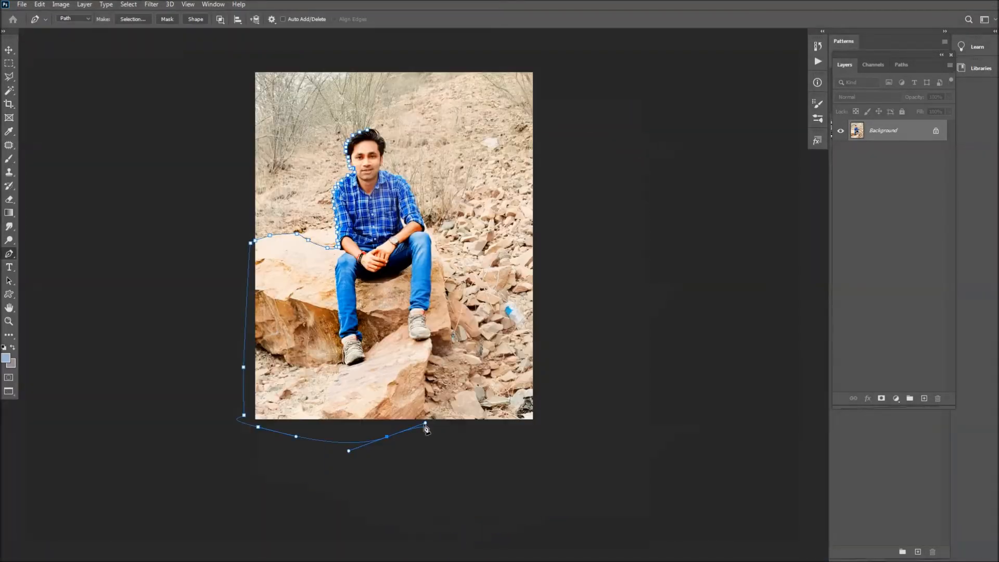
Trace the path up the right edge of the front rock and around the lower corner of the seat rock.
scroll(426, 411, "up", 4)
left_click(427, 371)
left_click_drag(427, 266, 433, 250)
left_click_drag(450, 231, 463, 232)
left_click_drag(500, 235, 518, 237)
left_click_drag(542, 228, 546, 210)
left_click_drag(544, 199, 493, 370)
left_click_drag(479, 293, 476, 269)
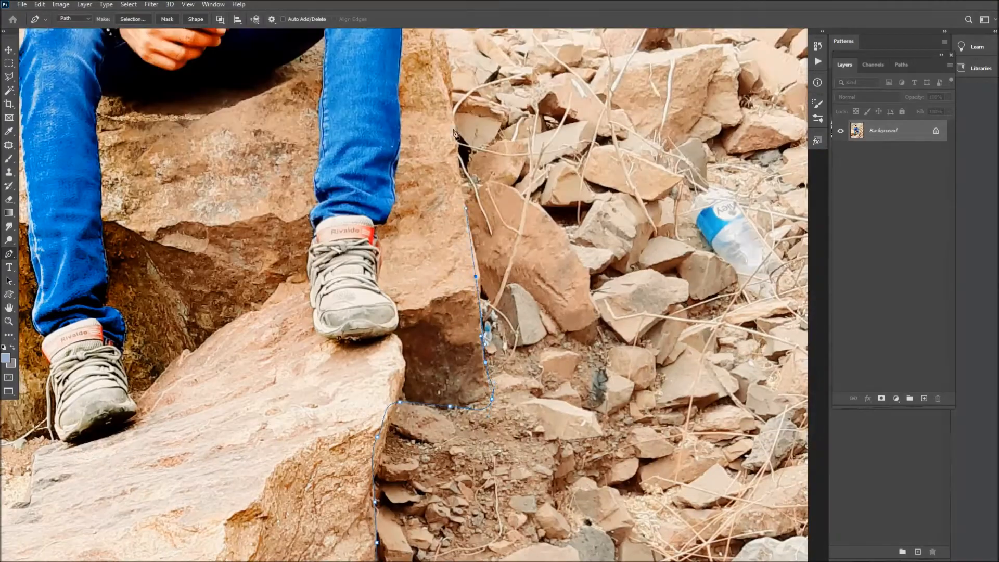
Continue the path up the seat rock's right edge, past the knee, to the shirt cuff at the elbow.
left_click_drag(468, 227, 497, 417)
left_click_drag(479, 303, 473, 254)
left_click_drag(454, 191, 440, 158)
scroll(475, 238, "up", 2)
left_click_drag(437, 110, 425, 220)
left_click_drag(416, 205, 410, 199)
left_click_drag(396, 188, 395, 184)
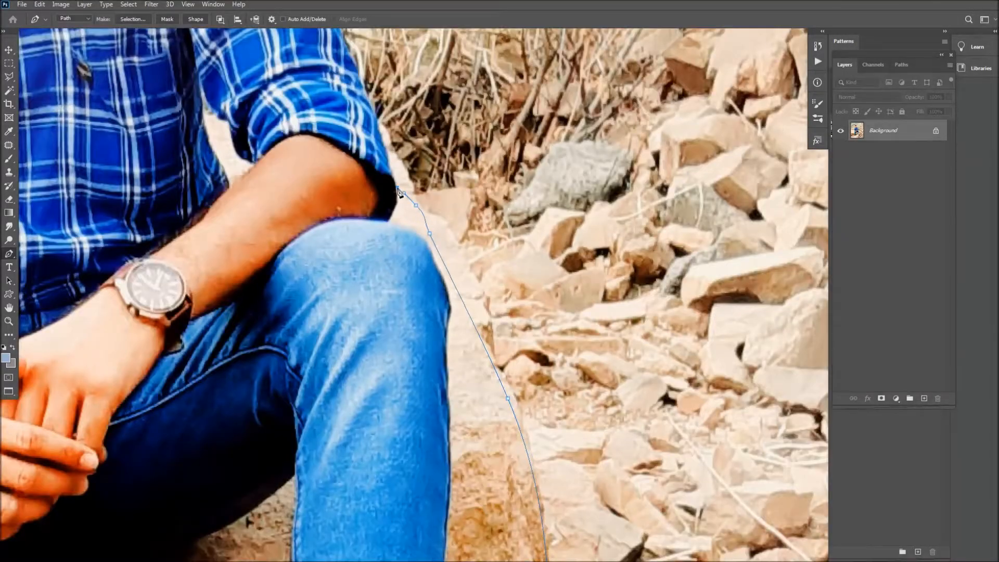
Trace the path up the right-hand sleeve and over the shoulder to the shirt collar.
left_click_drag(369, 97, 355, 71)
left_click_drag(355, 71, 424, 288)
left_click_drag(360, 119, 533, 321)
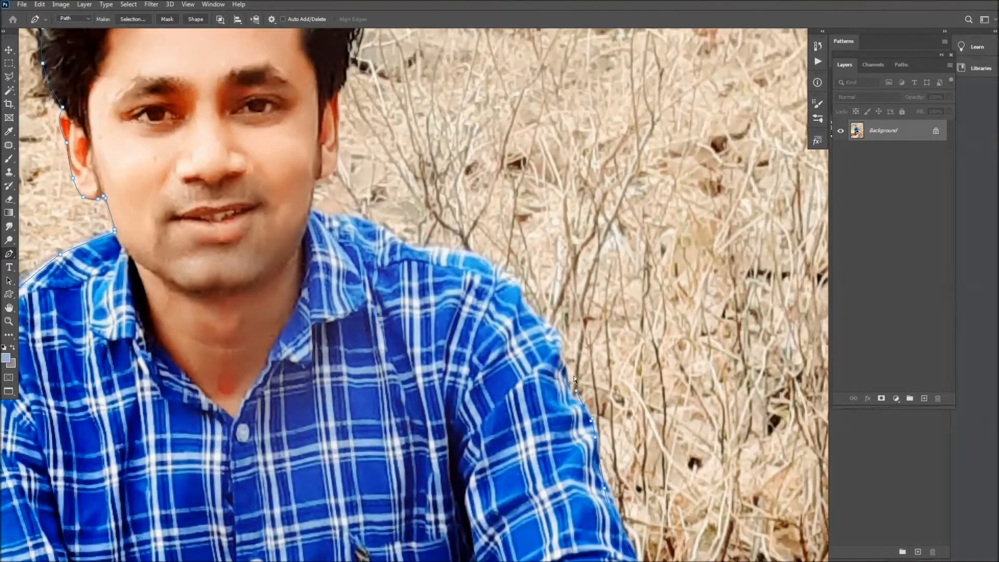
scroll(574, 379, "up", 1)
left_click_drag(554, 360, 547, 333)
left_click_drag(380, 180, 310, 166)
left_click_drag(312, 164, 620, 325)
scroll(598, 320, "up", 1)
Continue the path from the collar up the neck and around the right-hand ear to the hair.
key("alt+Tab")
left_click(587, 317)
left_click(561, 317)
left_click(536, 311)
left_click(505, 243)
left_click_drag(505, 243, 482, 356)
left_click_drag(530, 284, 520, 197)
left_click(531, 284, "alt")
left_click(528, 188)
left_click_drag(548, 142, 547, 137)
left_click_drag(547, 101, 548, 84)
Trace the remaining hair outline over the head and close the path at its starting point.
left_click_drag(547, 84, 516, 253)
left_click_drag(530, 217, 533, 175)
left_click(516, 99)
left_click_drag(516, 100, 567, 250)
left_click(550, 225)
left_click(473, 180)
left_click(436, 129)
left_click_drag(343, 103, 314, 100)
Convert the closed path around the man and rocks into a selection.
scroll(371, 259, "down", 4)
scroll(371, 259, "down", 3)
right_click(394, 377)
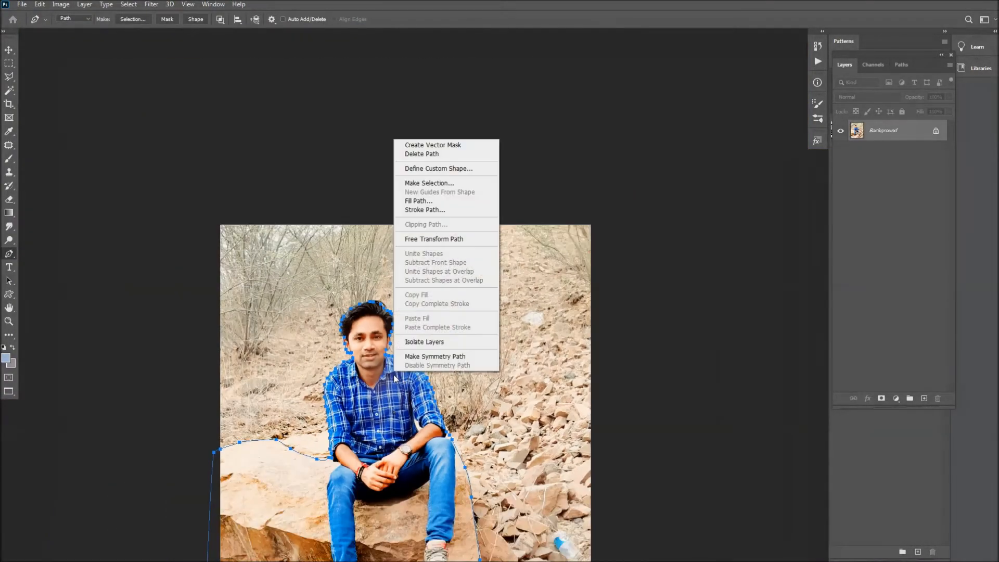
left_click(426, 183)
key("Return")
key("ctrl+0")
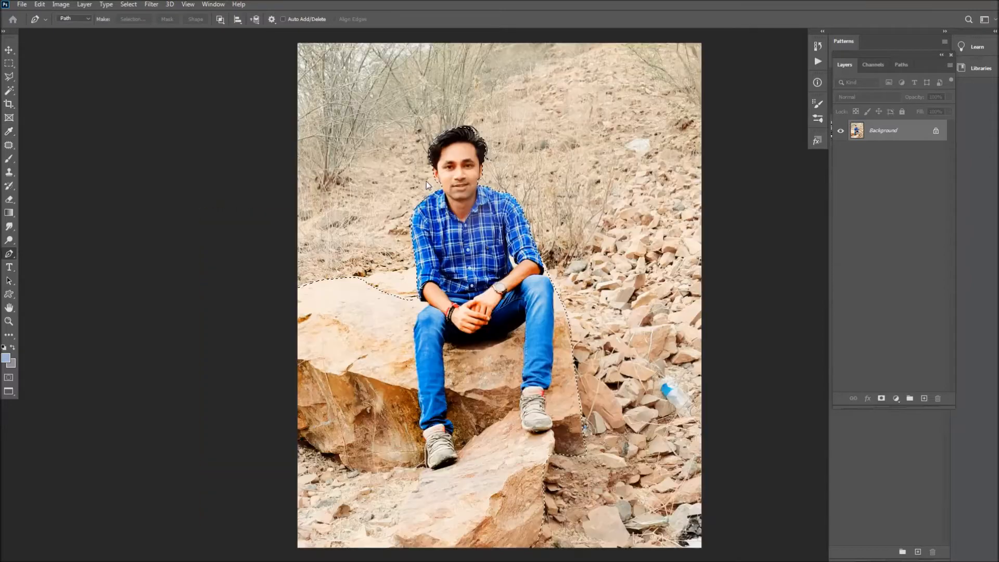
Close the portrait and open the background image Goodluck (200).jpeg from the file explorer.
key("ctrl+w")
key("Escape")
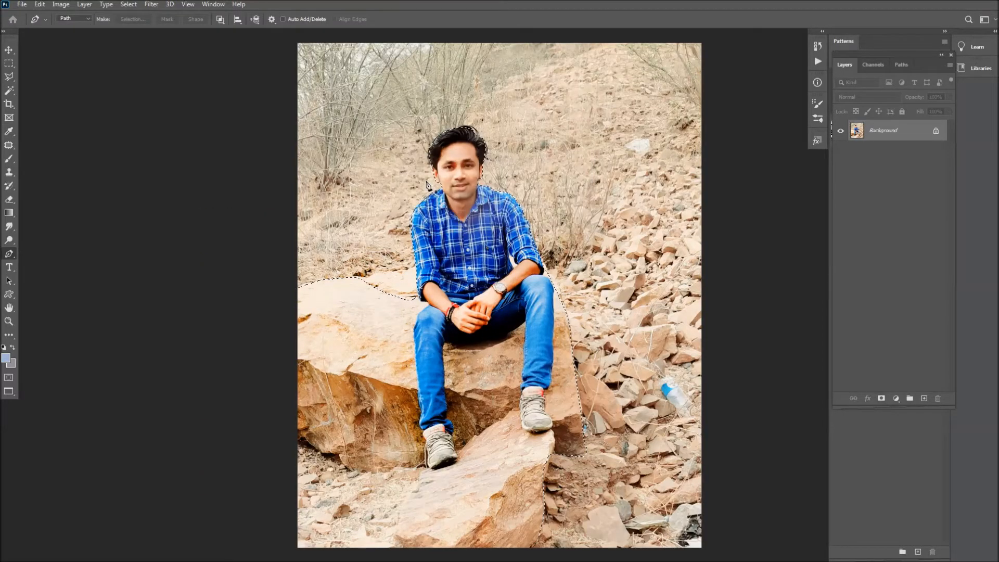
left_click(109, 552)
left_click_drag(899, 151, 457, 54)
key("alt+Tab")
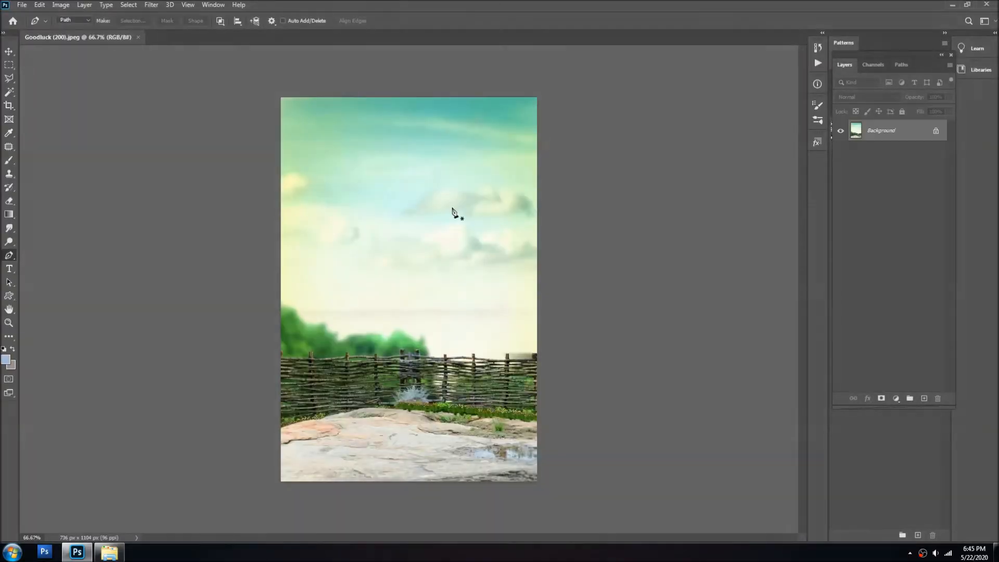
Resize the background image to 8 by 12 inches at a resolution of 300 pixels/inch.
key("ctrl+alt+i")
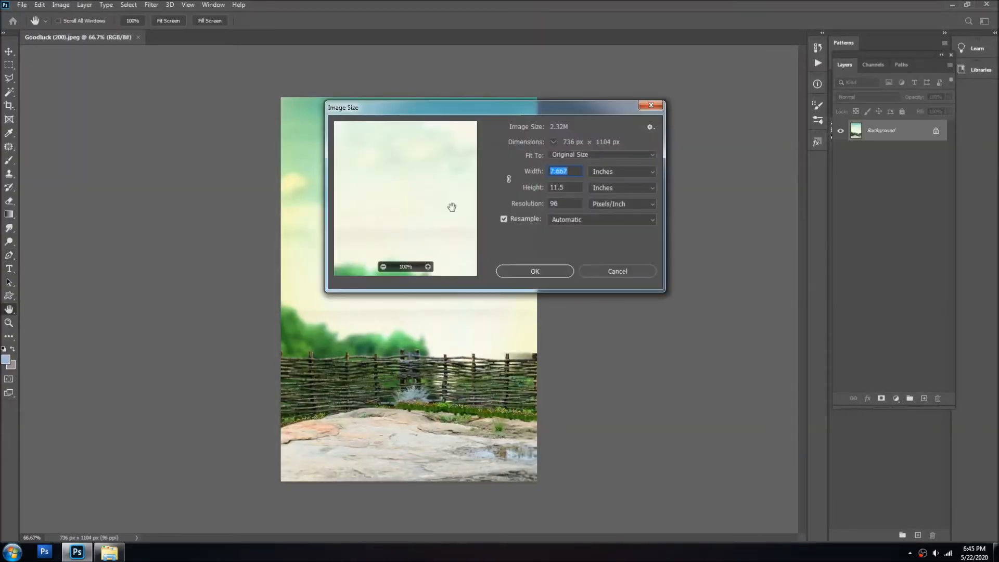
type("8")
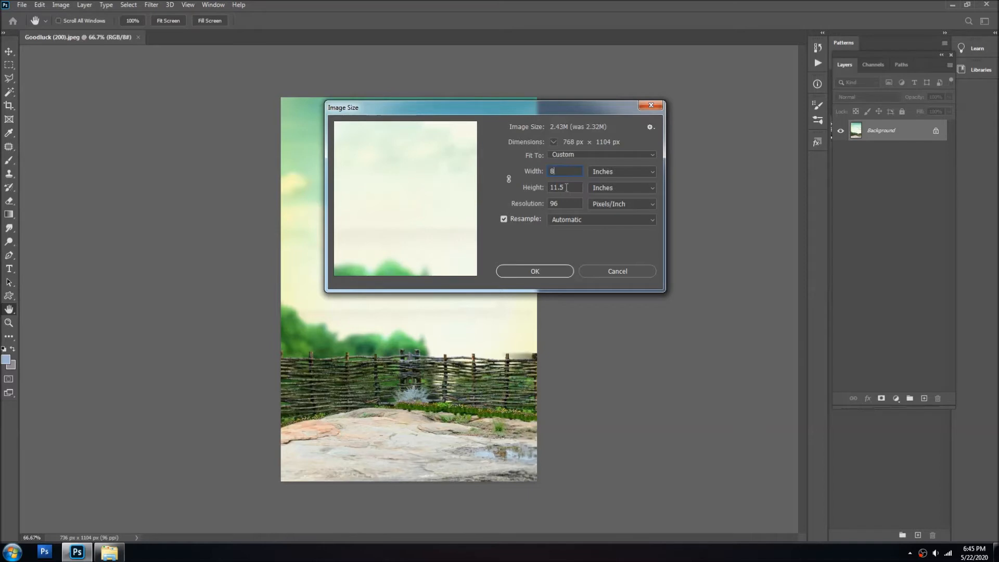
key("Tab")
key("Tab")
type("300")
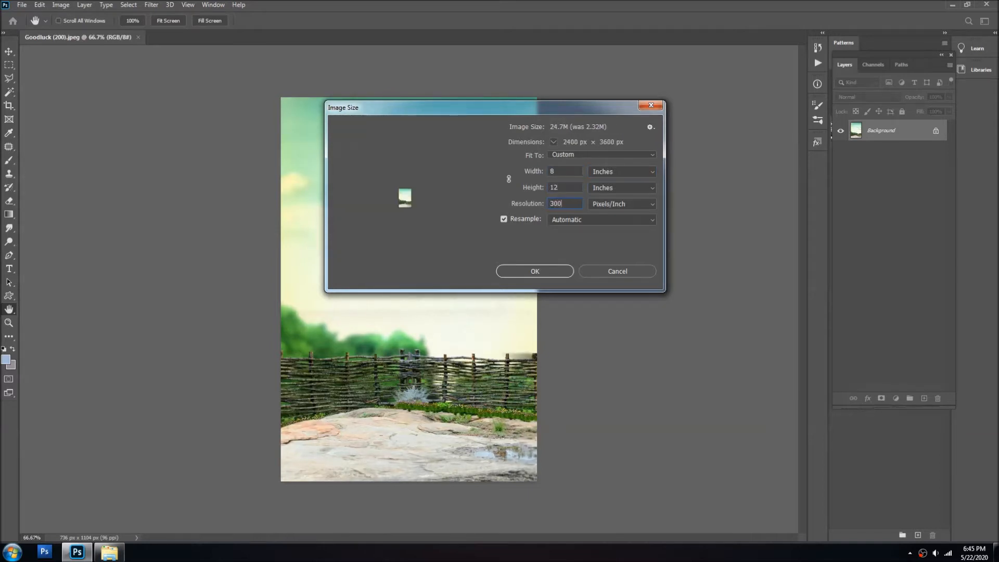
key("Return")
key("p")
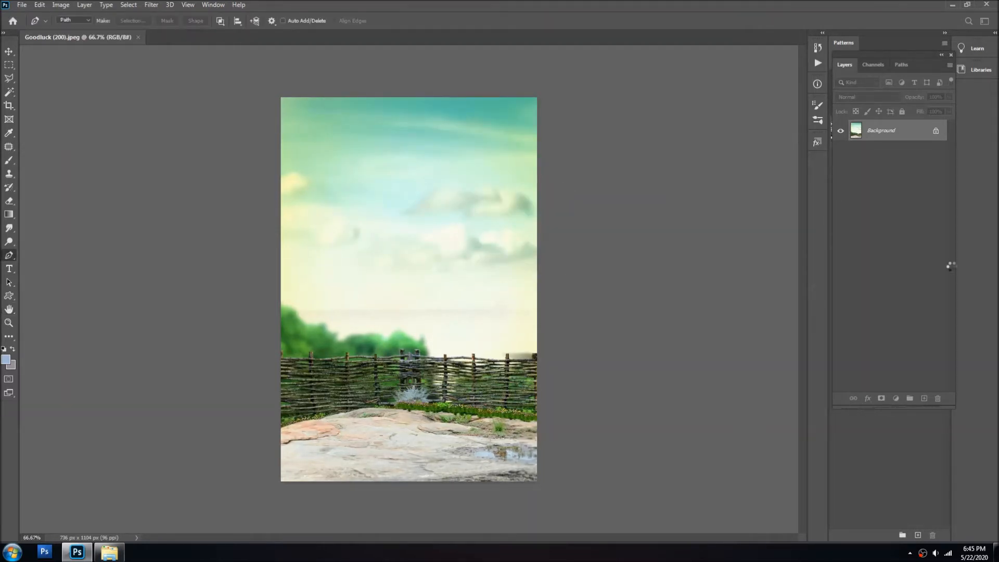
key("ctrl+0")
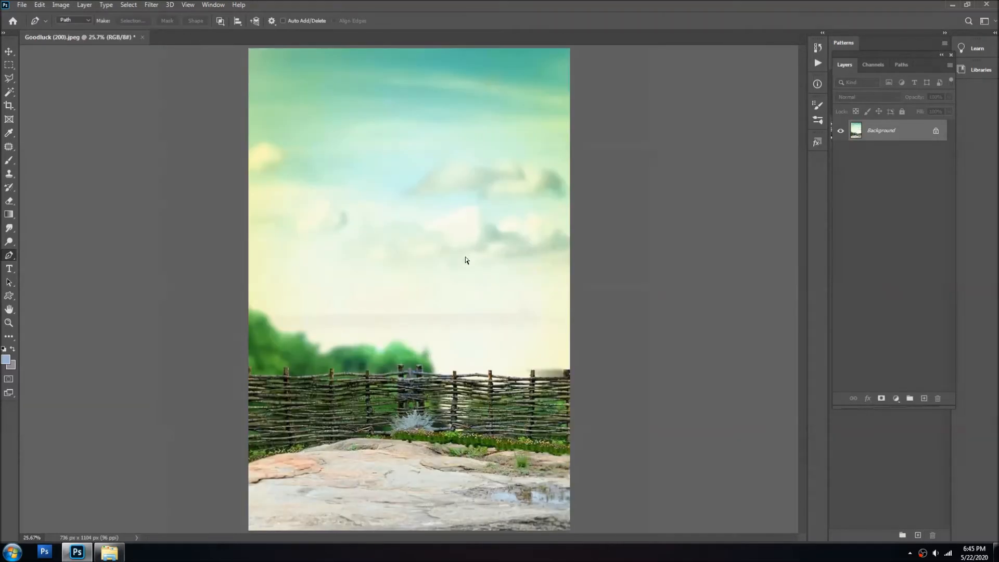
Paste the cut-out man and rocks onto the background and move them to its lower left area.
key("ctrl+v")
left_click_drag(434, 237, 366, 358)
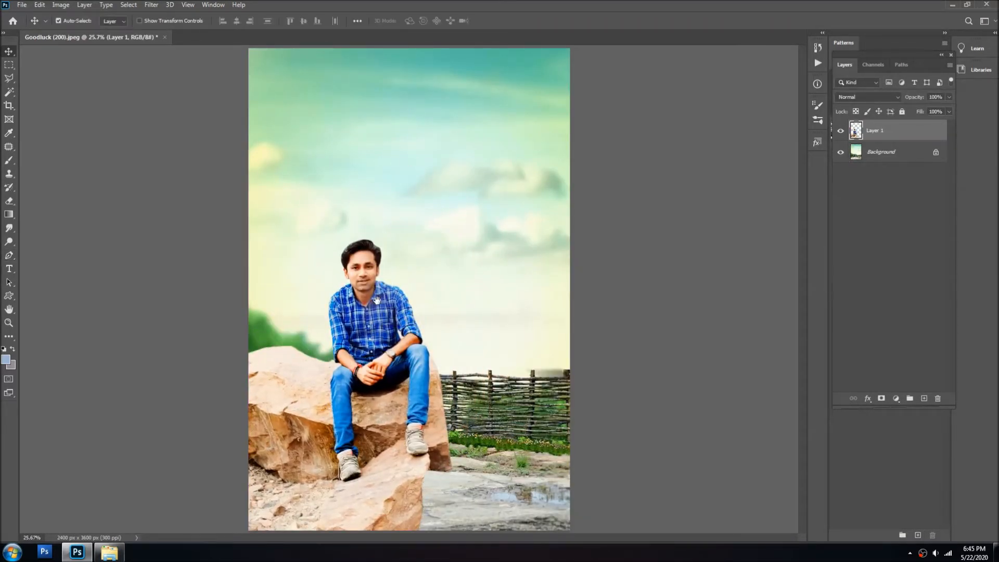
key("ctrl+minus")
key("ctrl+minus")
left_click_drag(379, 322, 382, 345)
key("ctrl+t")
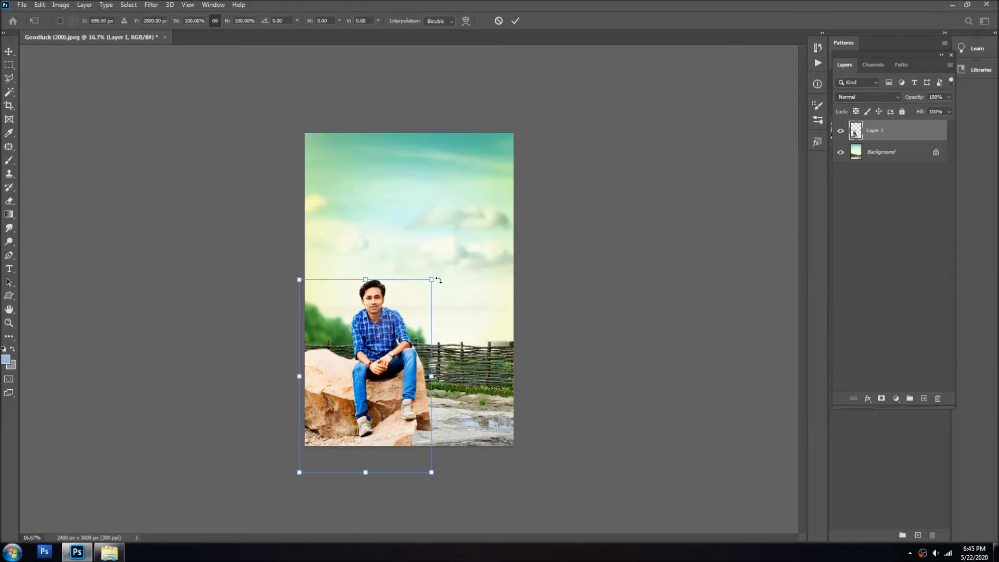
left_click_drag(430, 278, 487, 238)
key("Return")
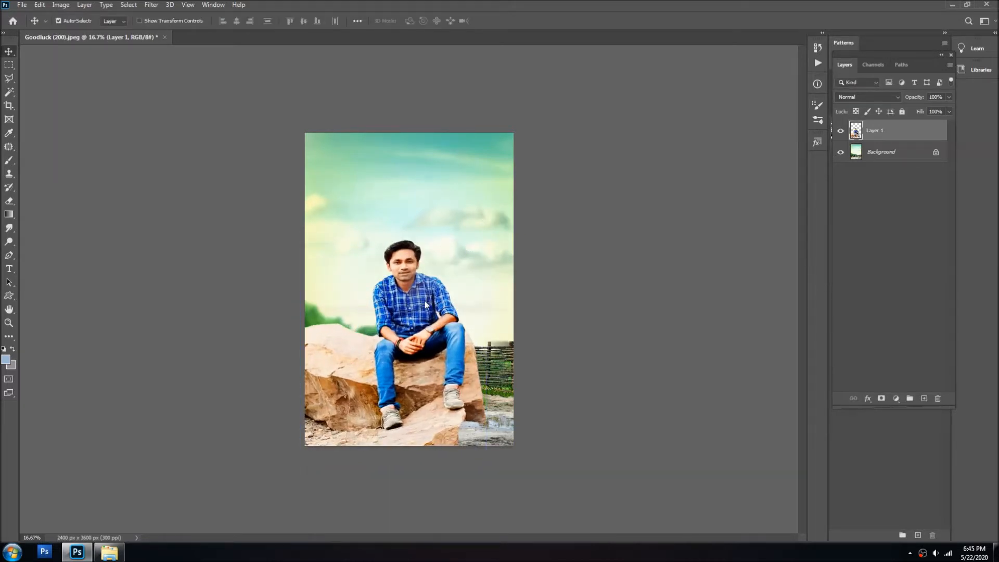
left_click_drag(338, 292, 392, 322)
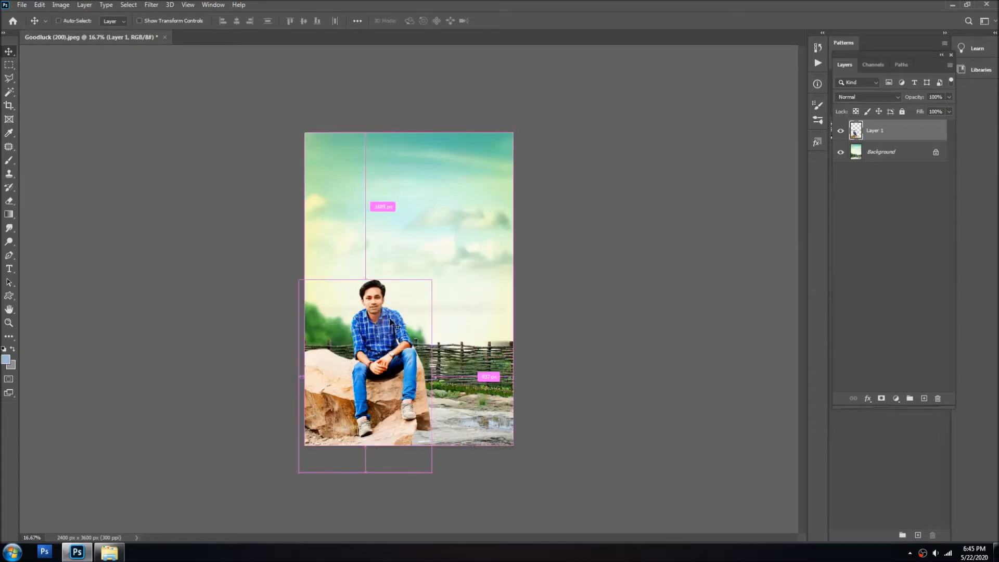
Scale the cut-out layer to about 129% and position it at the lower left of the background.
key("ctrl+t")
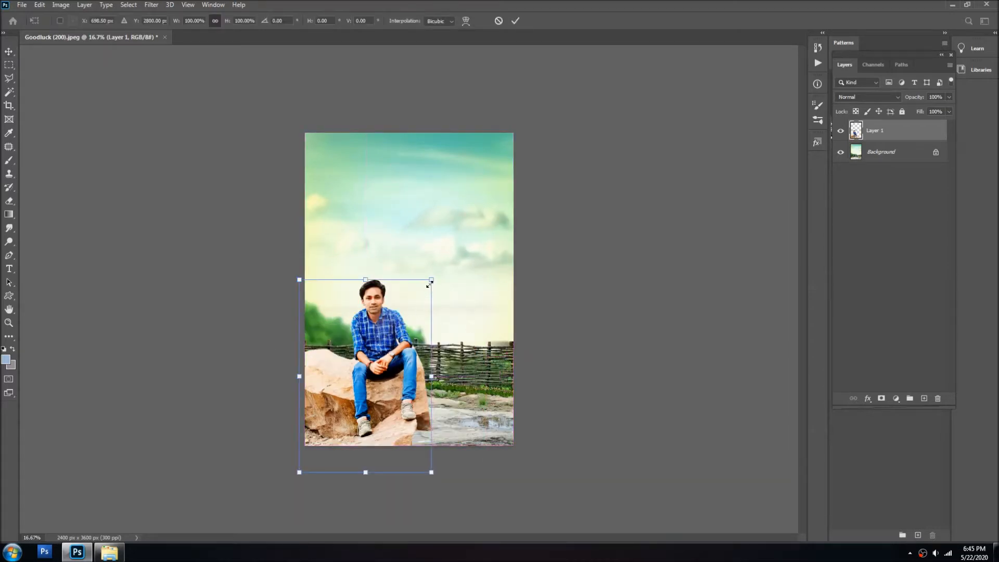
left_click_drag(432, 280, 394, 306)
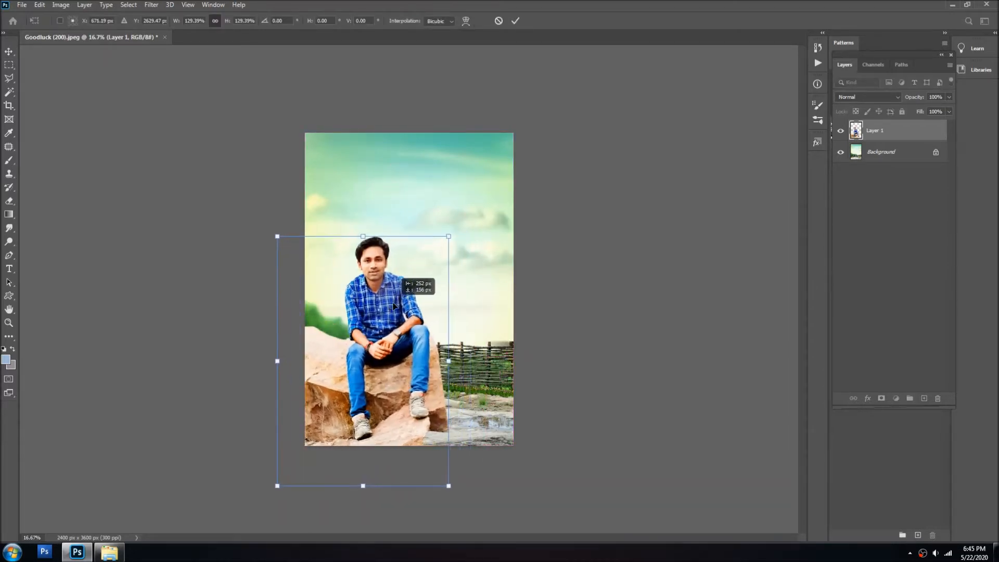
left_click_drag(388, 307, 372, 308)
key("Return")
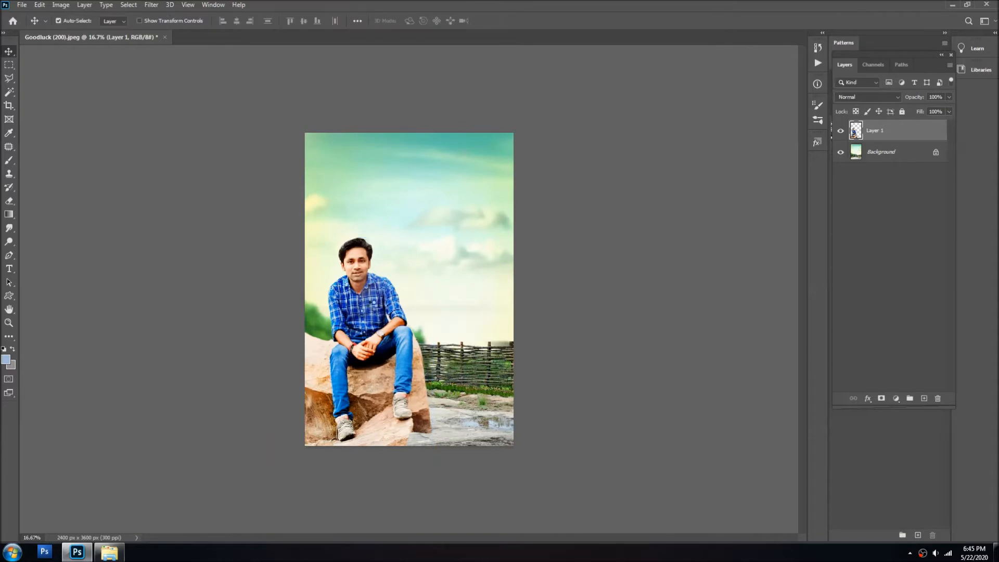
Select the whole Background layer and scale it up proportionally from its bottom edge to about 128%.
key("ctrl+plus")
right_click(467, 266)
left_click(471, 270)
key("ctrl+a")
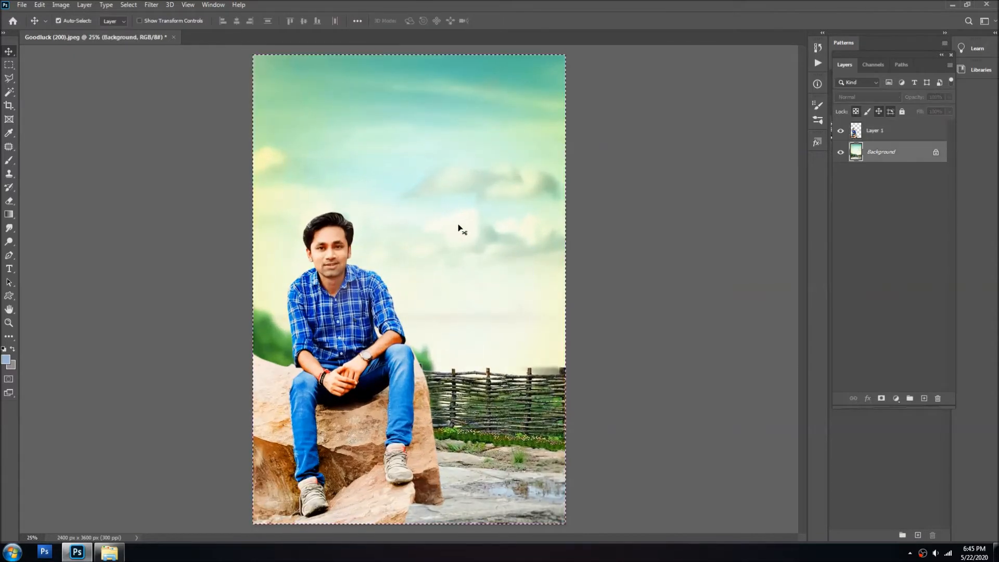
key("ctrl+minus")
key("ctrl+t")
left_click_drag(406, 123, 407, 76)
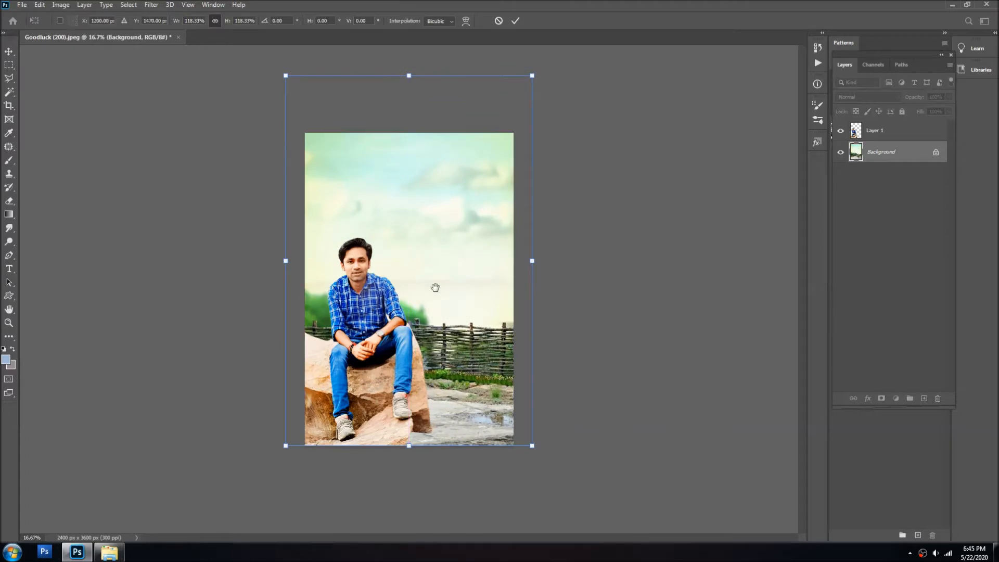
key("ctrl+minus")
left_click_drag(408, 127, 404, 104)
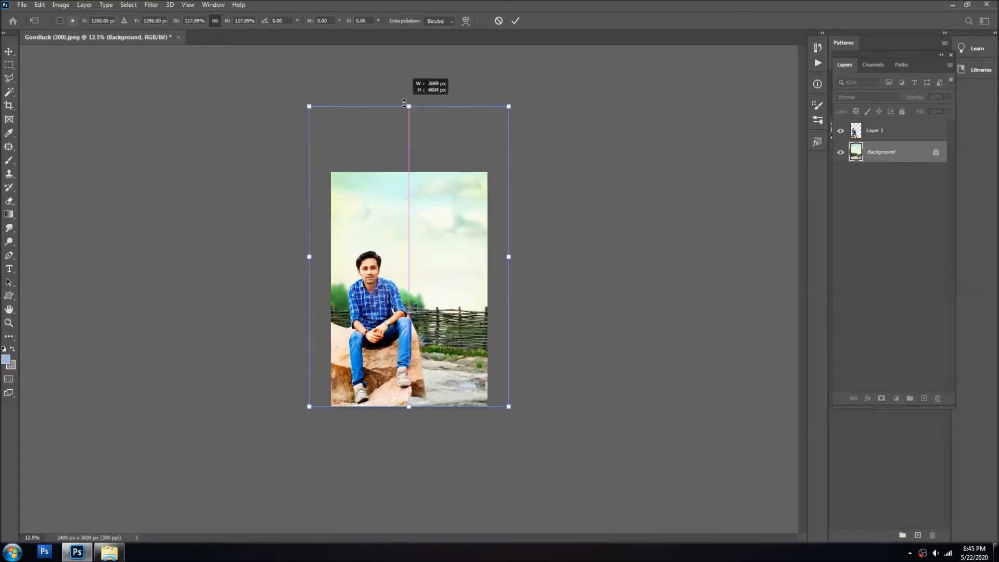
key("Return")
key("ctrl+0")
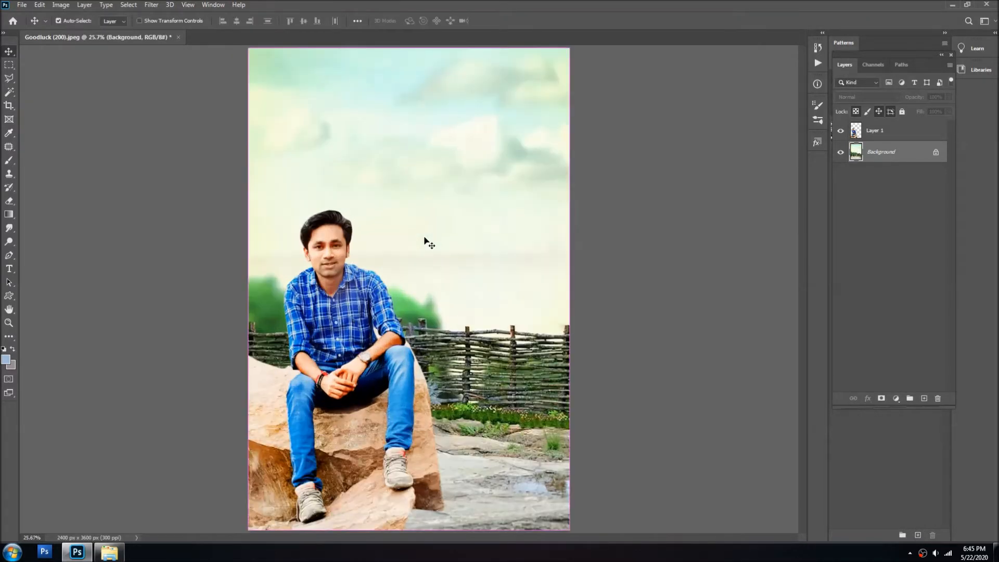
Undo the Background layer's enlargement and clear the selection.
key("z")
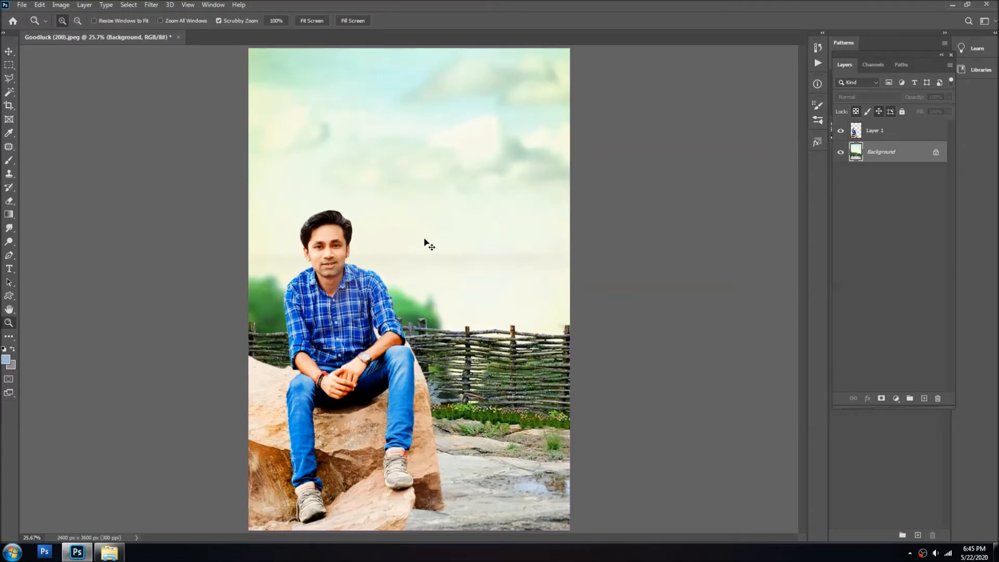
key("alt")
left_click(425, 216, "alt")
key("v")
right_click(430, 215)
left_click(430, 214)
key("ctrl+z")
key("ctrl+z")
key("ctrl+d")
Select the cut-out layer and shift it slightly further left and down against the background's lower left area.
left_click(459, 363, "ctrl")
left_click_drag(454, 499, 420, 256)
left_click(421, 292, "ctrl")
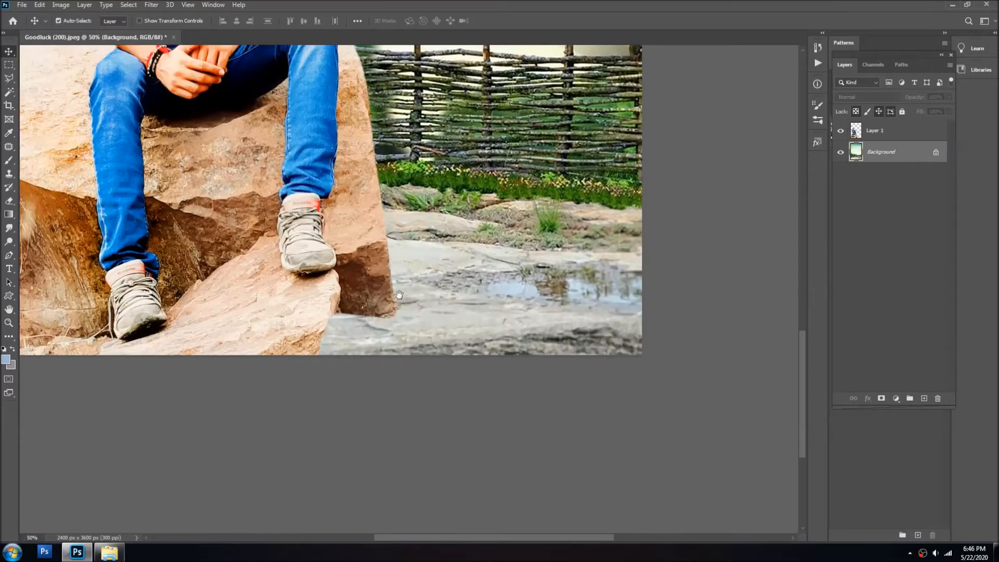
left_click(383, 253, "ctrl")
left_click(383, 253, "ctrl")
left_click(411, 259, "alt")
left_click(411, 258, "alt")
left_click_drag(276, 197, 337, 260)
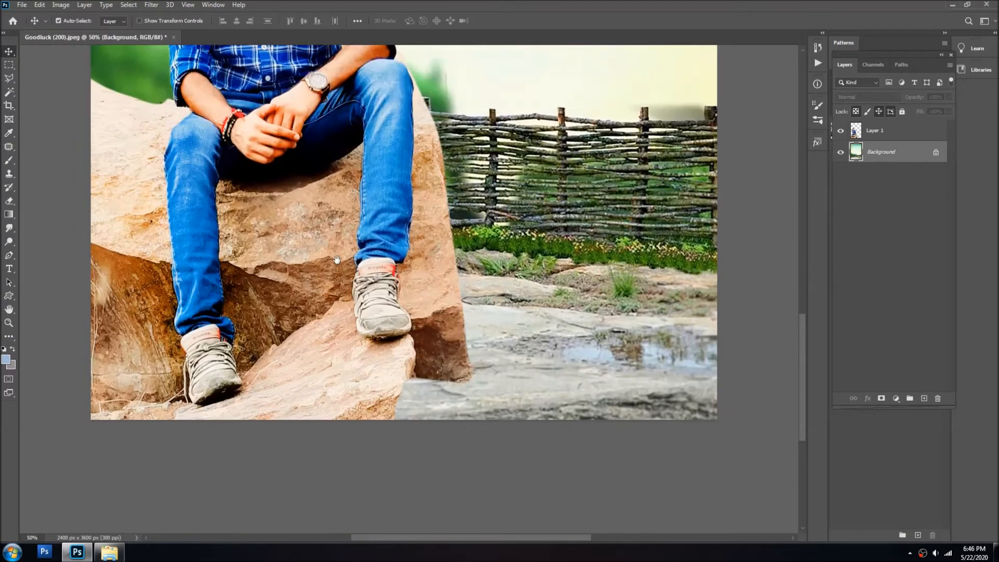
right_click(344, 194)
left_click(396, 198)
left_click_drag(337, 177, 333, 186)
left_click_drag(269, 206, 308, 234)
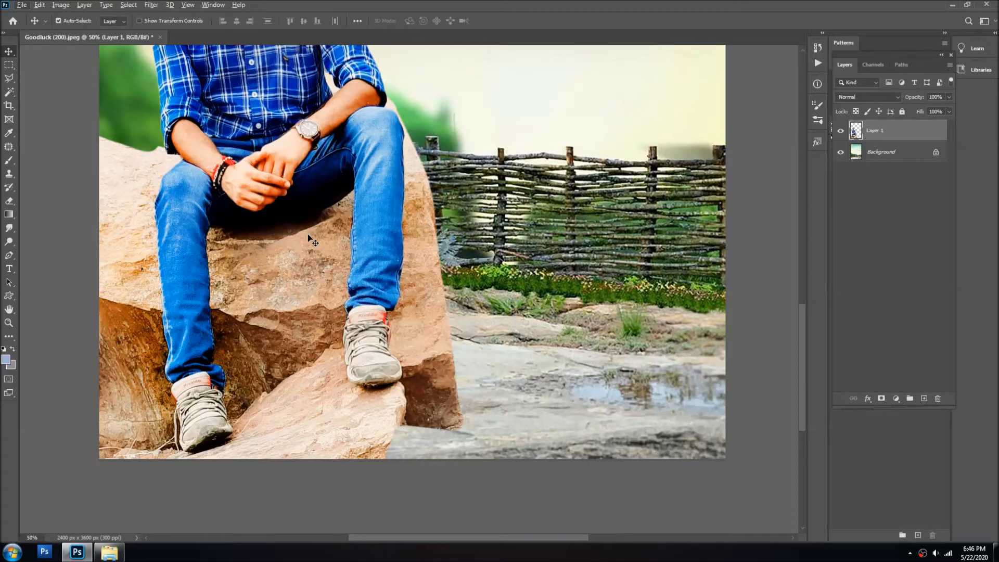
key("ctrl+0")
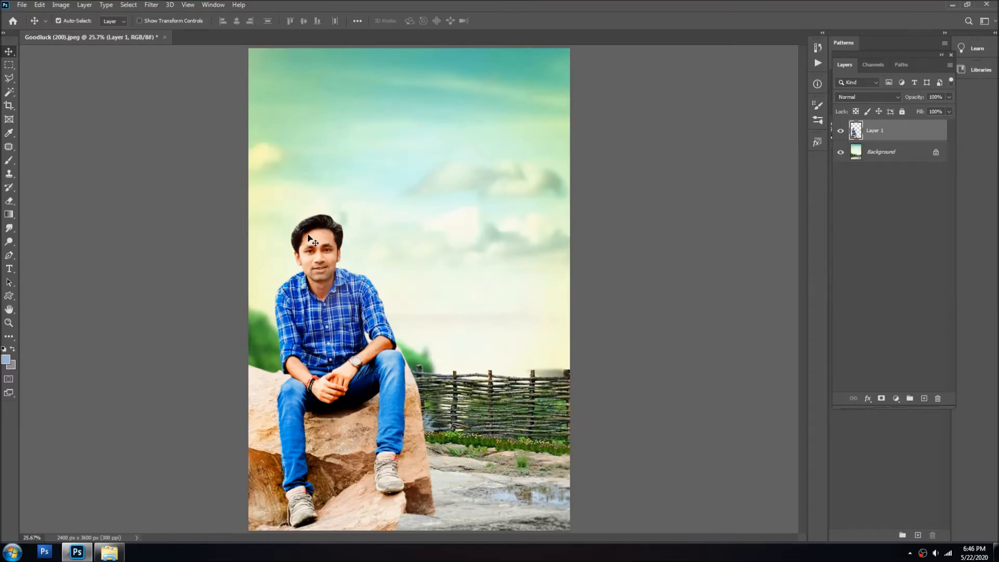
Trace a closed Pen path around the leftover rock visible between the shirt and the bent arm beside the shirt pocket.
left_click(393, 300, "ctrl")
left_click(389, 303, "ctrl")
left_click(378, 313, "ctrl")
left_click(453, 324, "ctrl")
left_click(452, 324, "ctrl")
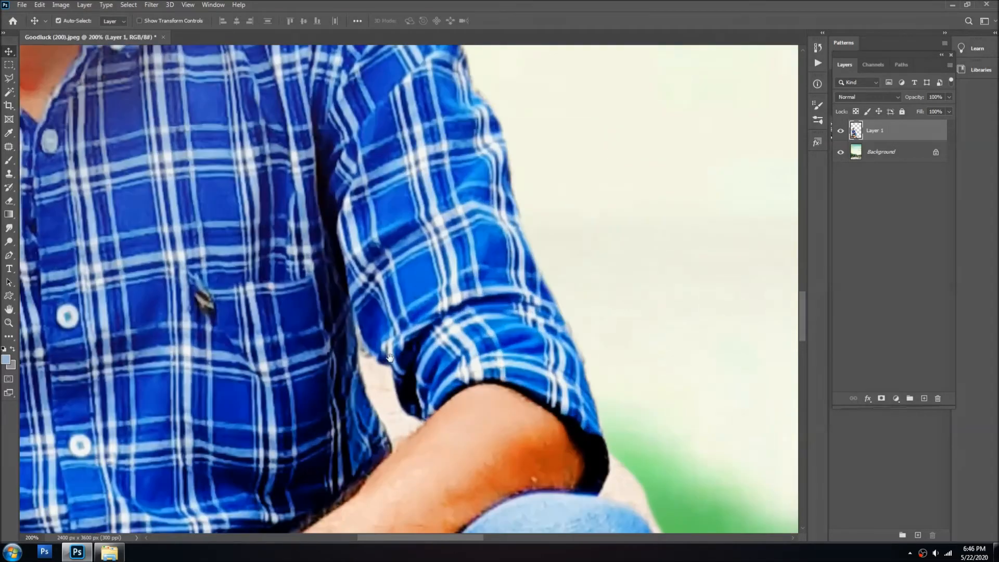
scroll(393, 363, "up", 1)
key("p")
left_click(354, 336)
left_click_drag(378, 370, 419, 436)
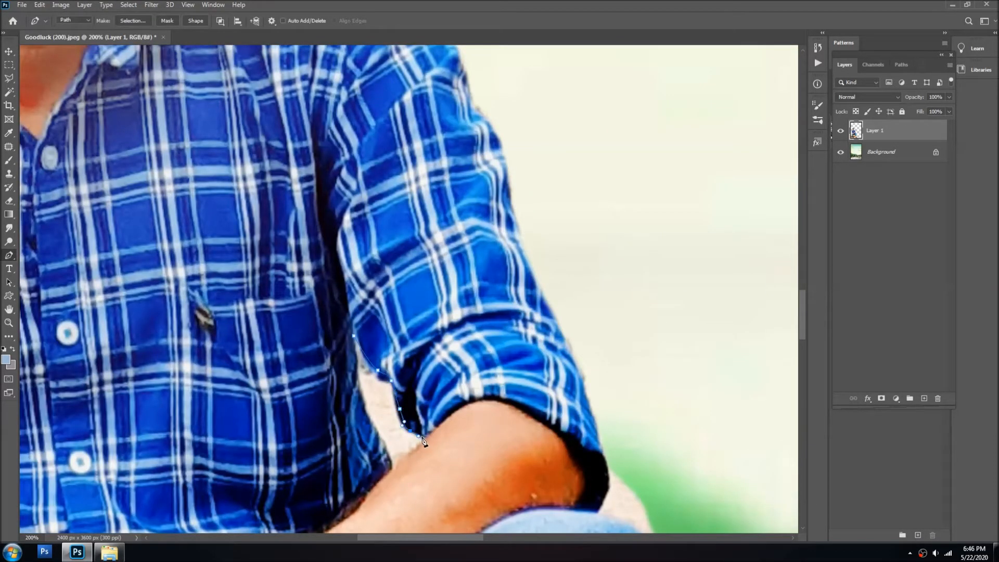
left_click(423, 438)
left_click(394, 472)
left_click_drag(384, 442, 357, 390)
left_click(348, 355)
left_click(353, 336)
Convert the arm-gap path to a selection, delete the leftover rock inside it and deselect.
left_click_drag(539, 438, 395, 276)
scroll(507, 359, "up", 1)
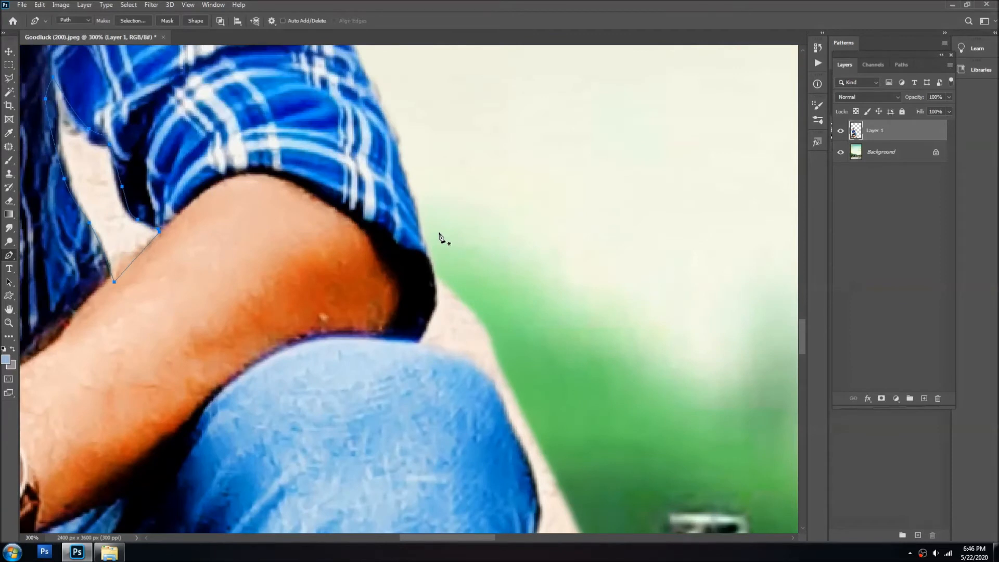
left_click(437, 231)
left_click_drag(334, 216, 397, 267)
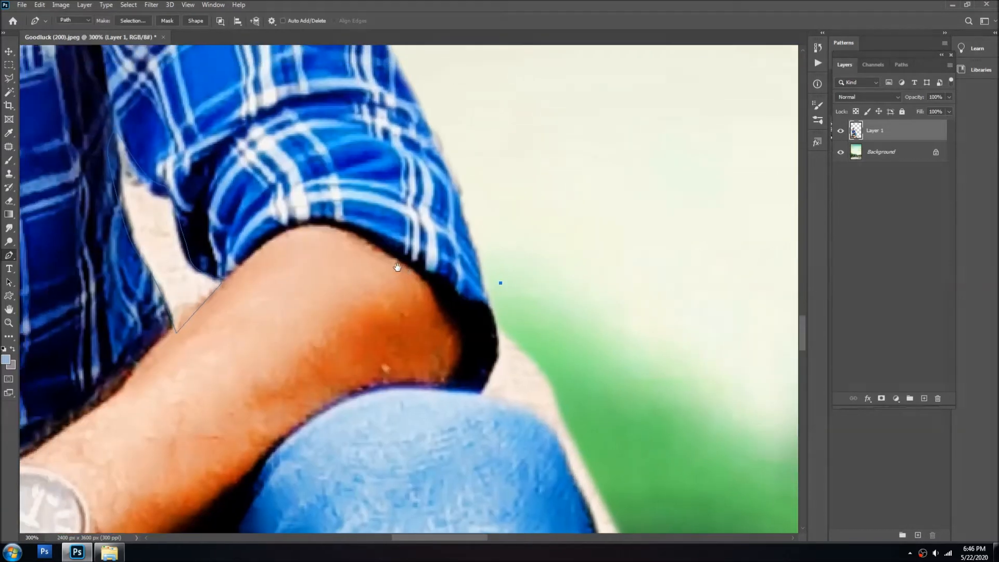
right_click(267, 216)
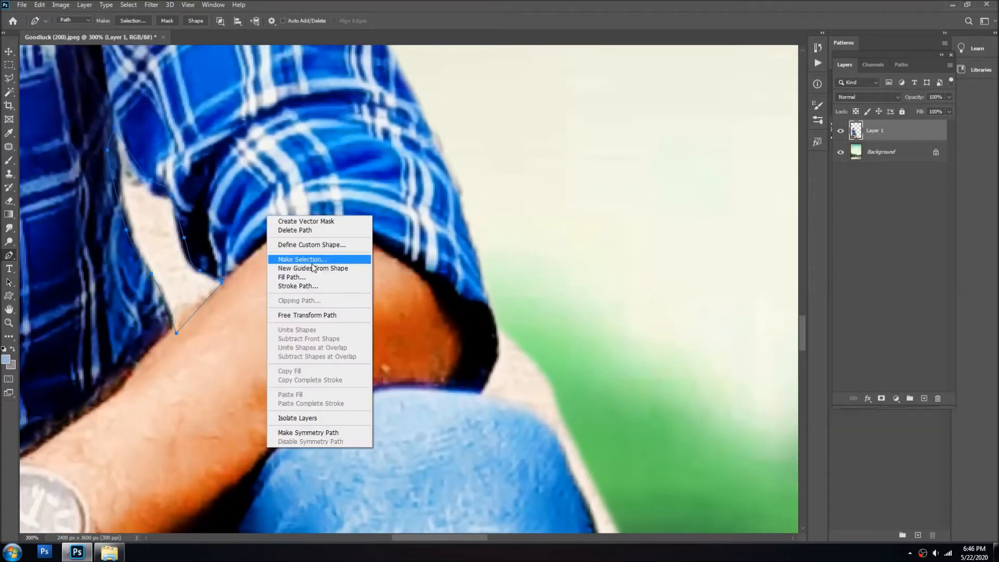
left_click(313, 260)
key("Return")
key("ctrl+d")
scroll(322, 311, "down", 1)
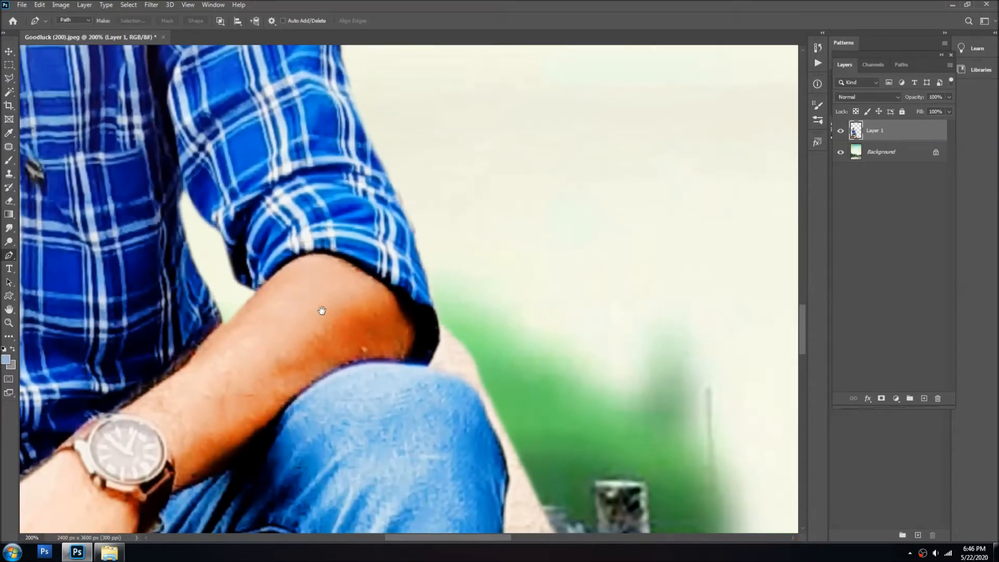
Trace a Pen path along the elbow and knee edge around the leftover rock in front of the fence.
left_click_drag(461, 250, 450, 251)
left_click(437, 300)
left_click_drag(433, 320, 459, 334)
left_click(431, 342)
left_click(418, 364)
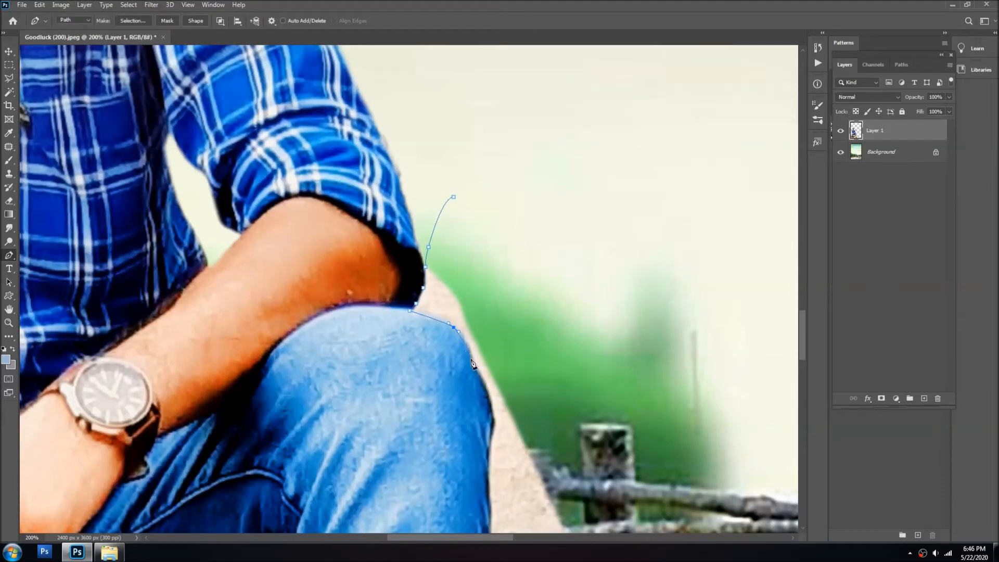
left_click_drag(487, 391, 478, 343)
left_click(477, 384)
scroll(475, 366, "down", 2)
left_click_drag(483, 397, 471, 309)
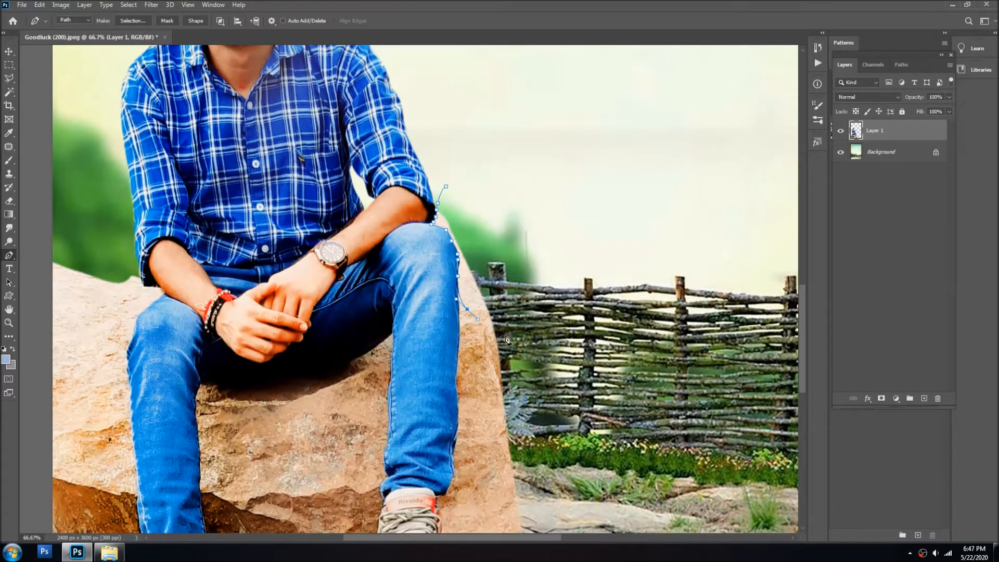
Turn the knee-edge path into a selection, delete the leftover rock from the cut-out layer and deselect.
right_click(505, 179)
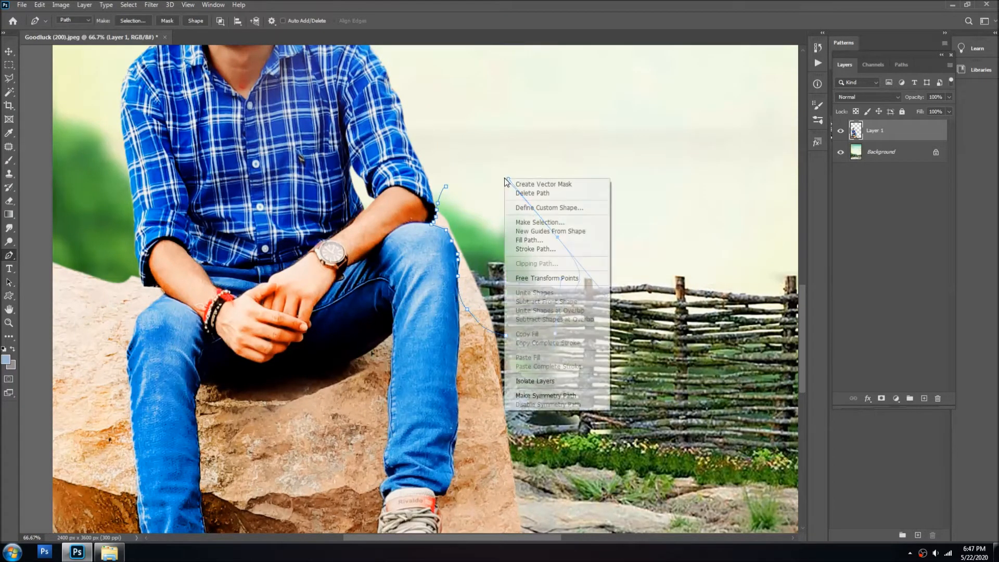
left_click(545, 222)
key("Return")
scroll(511, 255, "up", 1)
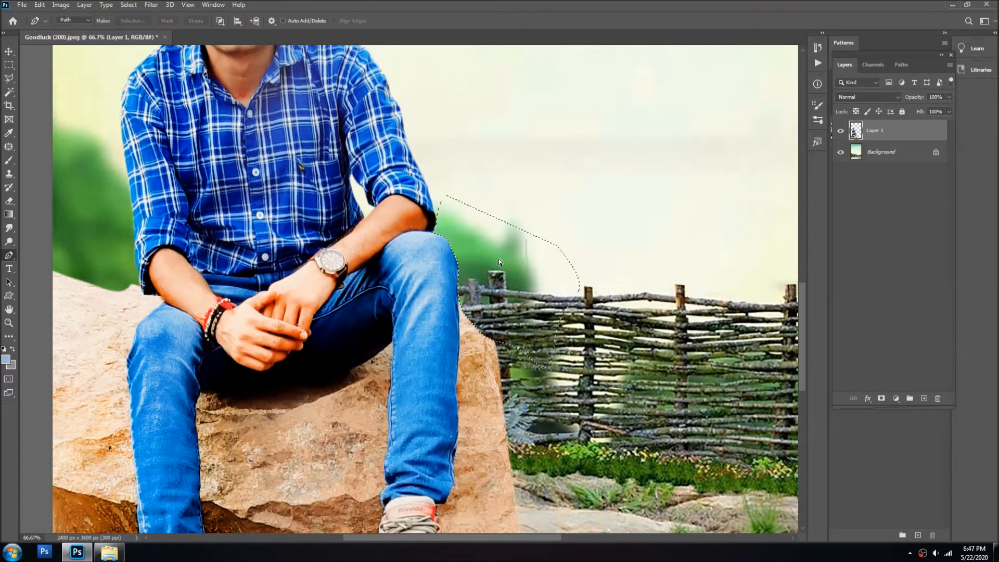
key("ctrl+d")
key("v")
scroll(514, 283, "down", 2)
right_click(536, 270)
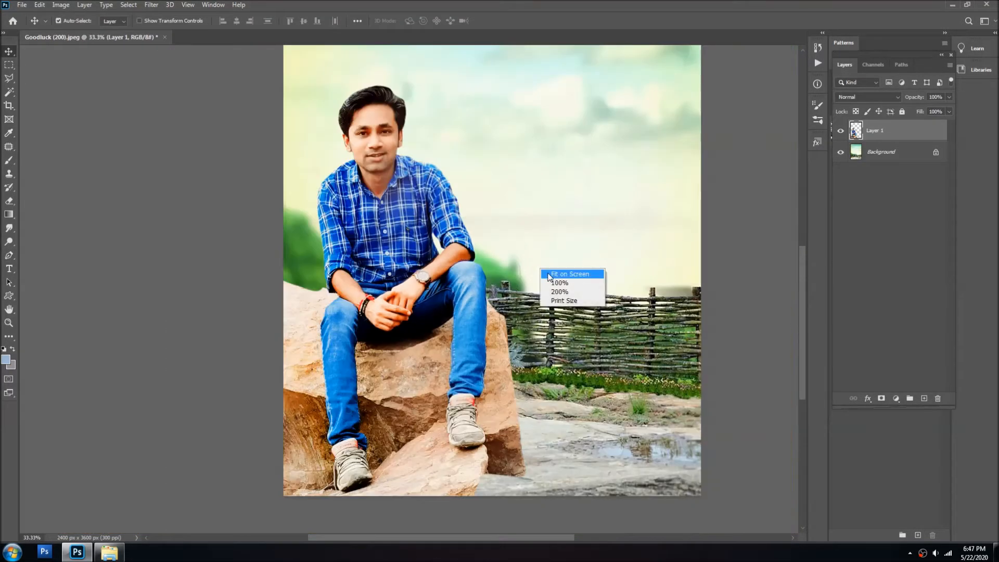
left_click(557, 274)
Select Layer 1 and set up the Eraser with a 15 px brush for the outline of the man's hair.
scroll(320, 215, "up", 3)
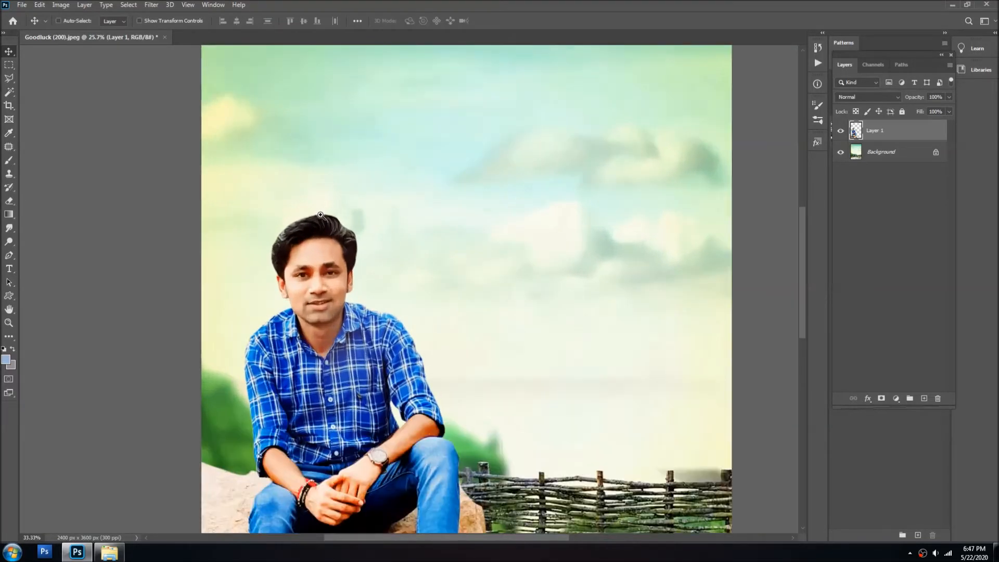
right_click(330, 229, "ctrl")
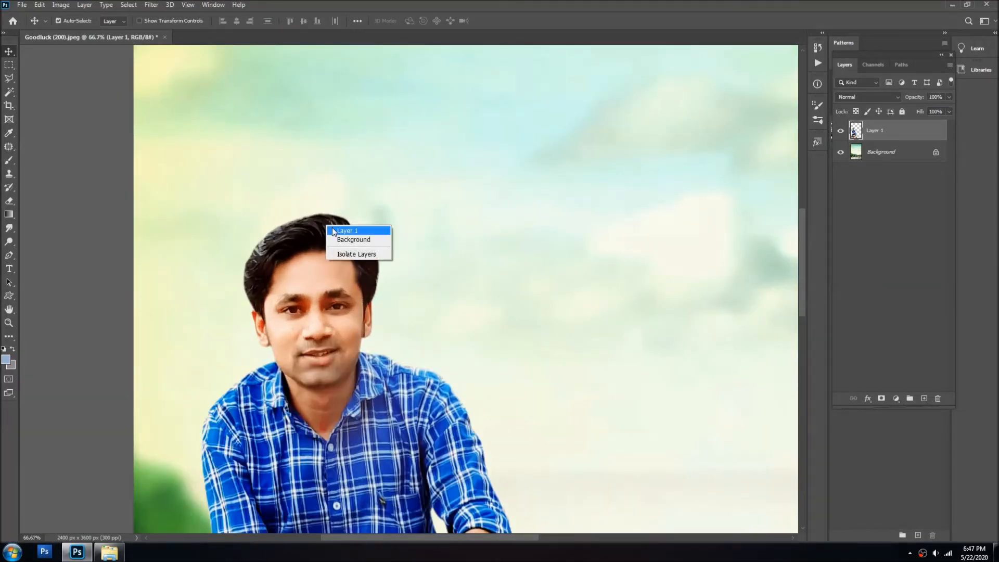
left_click(333, 229)
scroll(331, 227, "up", 1)
key("e")
key("bracketleft")
key("bracketleft")
key("bracketleft")
key("bracketleft")
key("bracketleft")
key("bracketleft")
key("bracketleft")
key("bracketleft")
key("bracketleft")
key("bracketleft")
key("bracketleft")
key("bracketleft")
key("bracketleft")
key("bracketleft")
key("bracketleft")
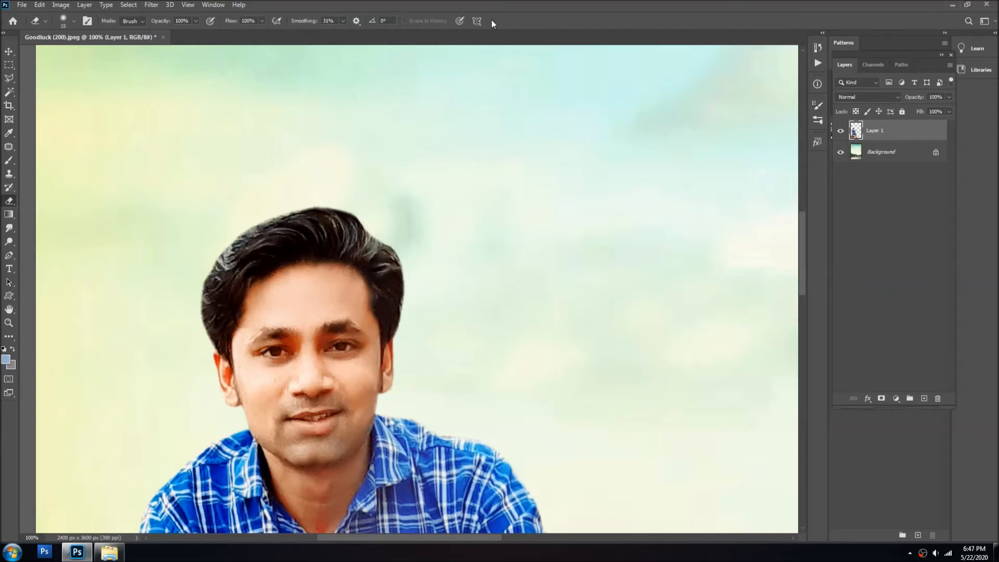
Examine how the cut-out's head, shirt and knee edges blend with the sky and fence.
key("ctrl+0")
key("v")
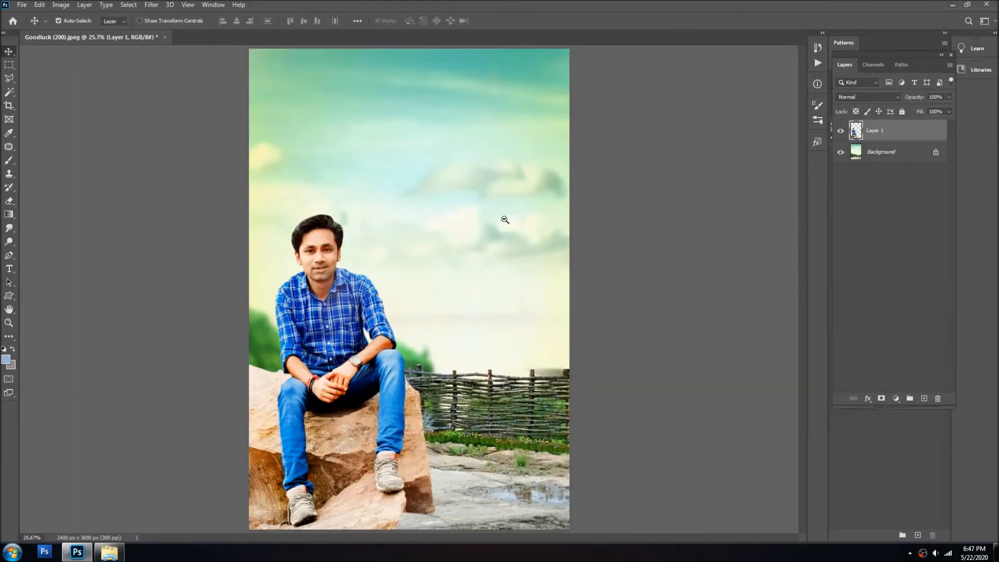
left_click(504, 219, "alt")
right_click(351, 298)
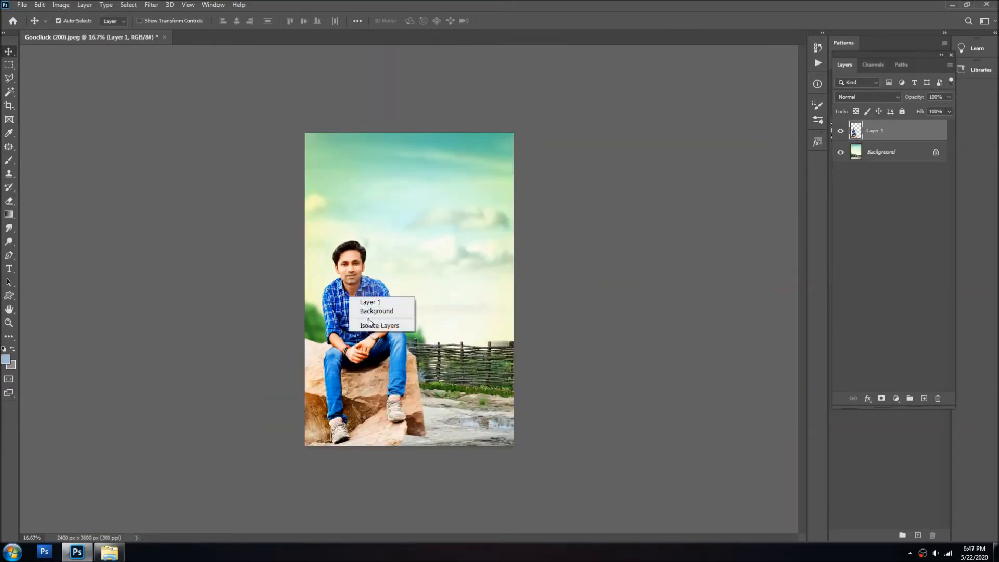
left_click(371, 302)
left_click(383, 321, "ctrl")
left_click(383, 321, "ctrl")
left_click(383, 321, "ctrl")
left_click(383, 321, "ctrl")
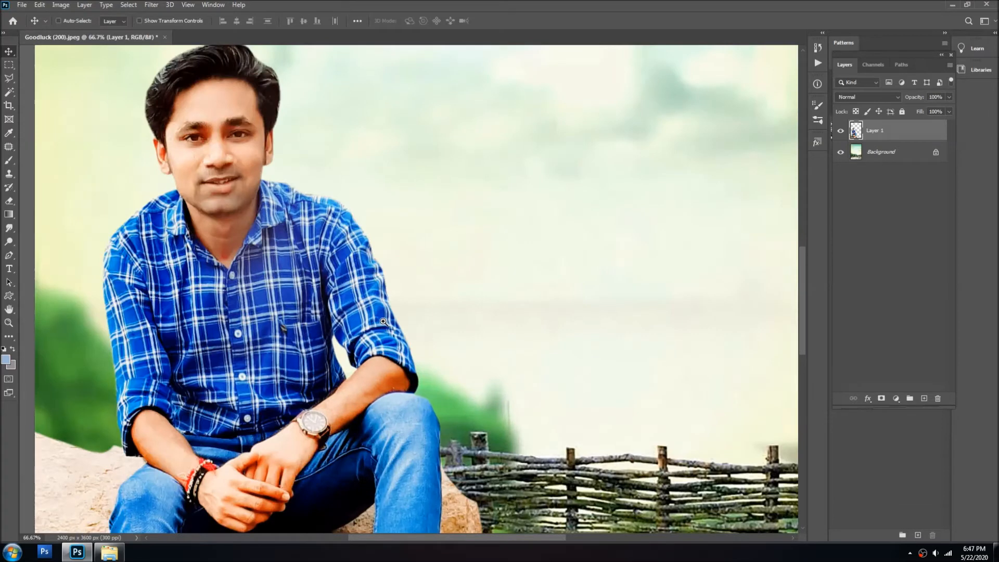
mouse_move(385, 346)
left_mouse_down()
mouse_move(424, 333)
mouse_move(450, 391)
mouse_move(372, 337)
left_mouse_up()
left_click_drag(368, 202, 366, 276)
left_click(367, 278, "alt")
left_click(366, 280, "alt")
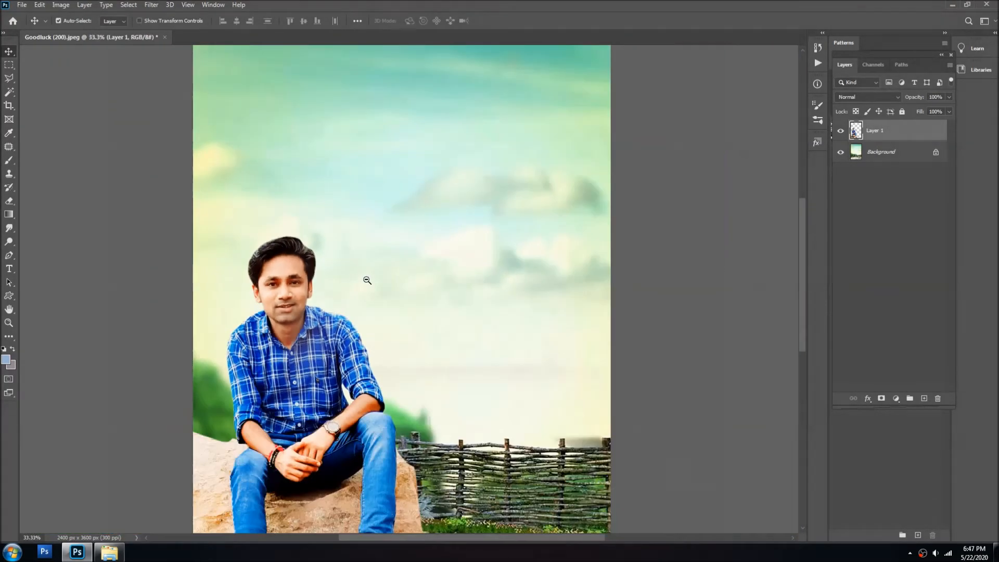
left_click(367, 280, "alt")
left_click(367, 279, "alt")
Open the CB Editing folder in a new file explorer window.
left_click(110, 551)
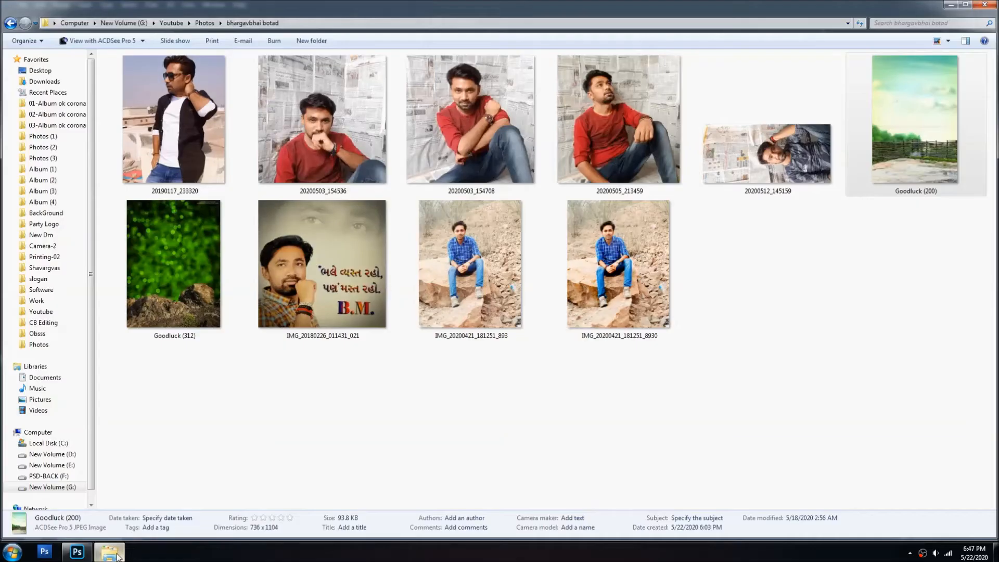
key("super+e")
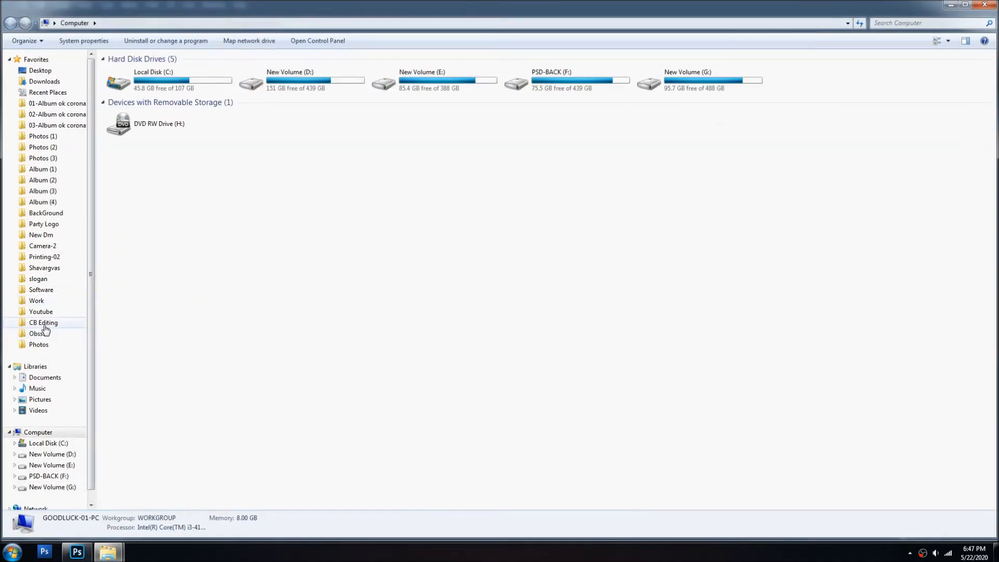
left_click(44, 324)
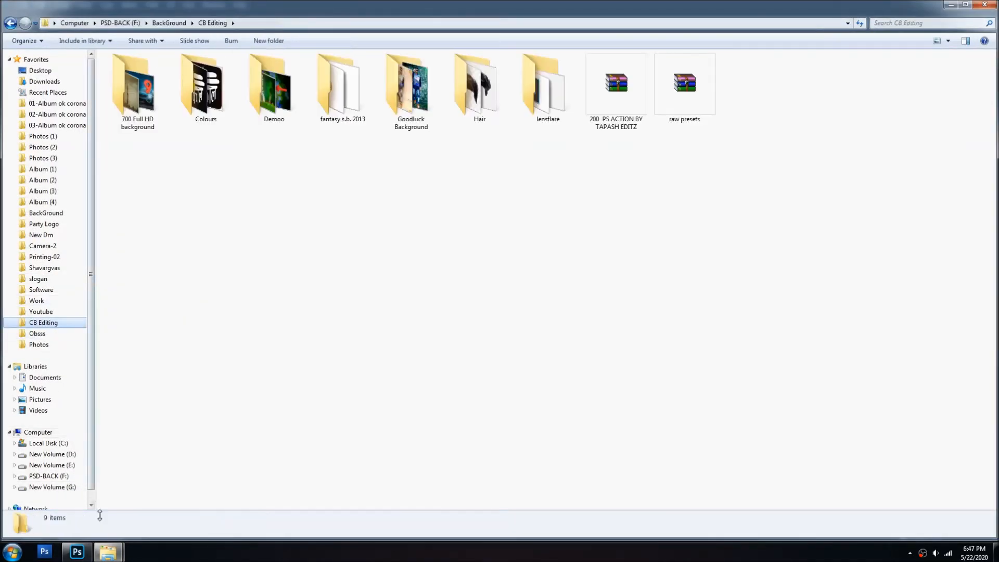
Switch back to Photoshop and rotate the cut-out layer slightly clockwise with Free Transform.
left_click(76, 553)
right_click(357, 288)
left_click(367, 293)
key("ctrl+t")
key("Return")
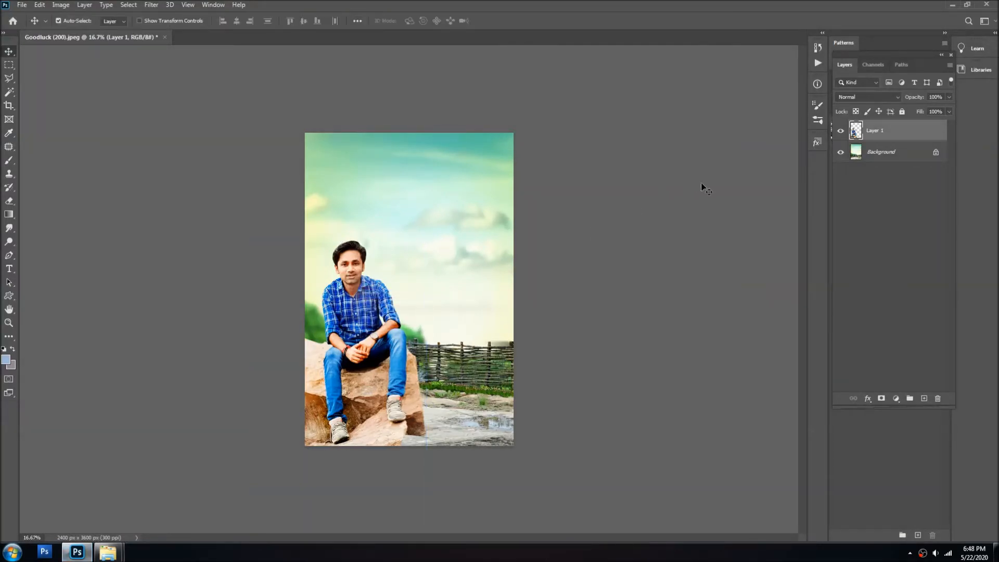
right_click(348, 284)
left_click(359, 290)
key("ctrl+t")
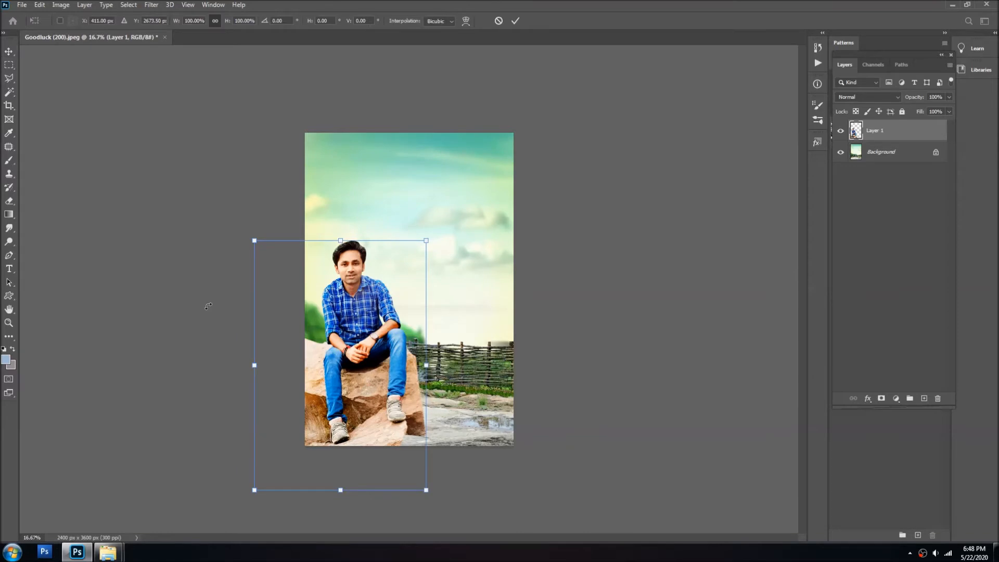
left_click_drag(203, 303, 202, 299)
key("Escape")
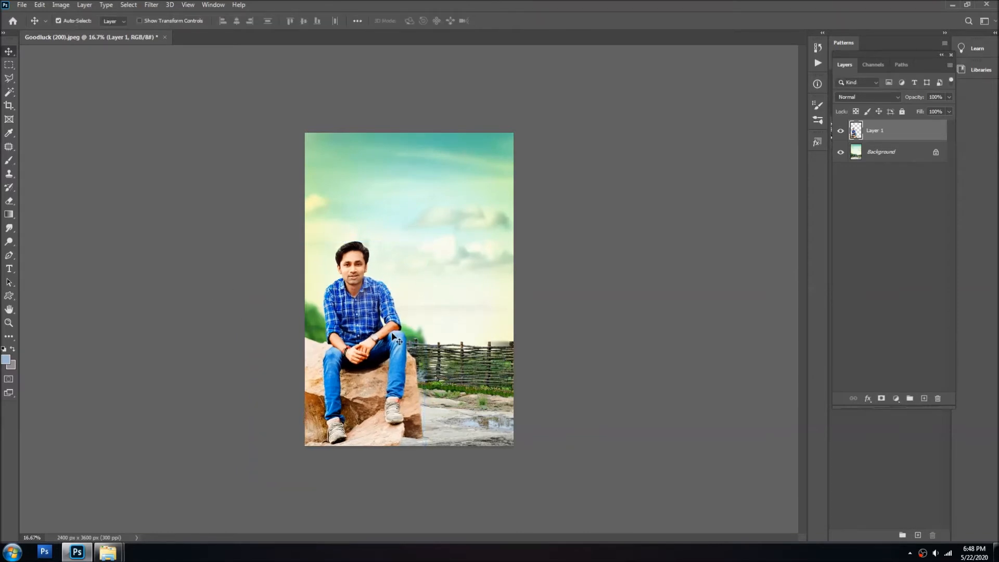
key("ctrl+0")
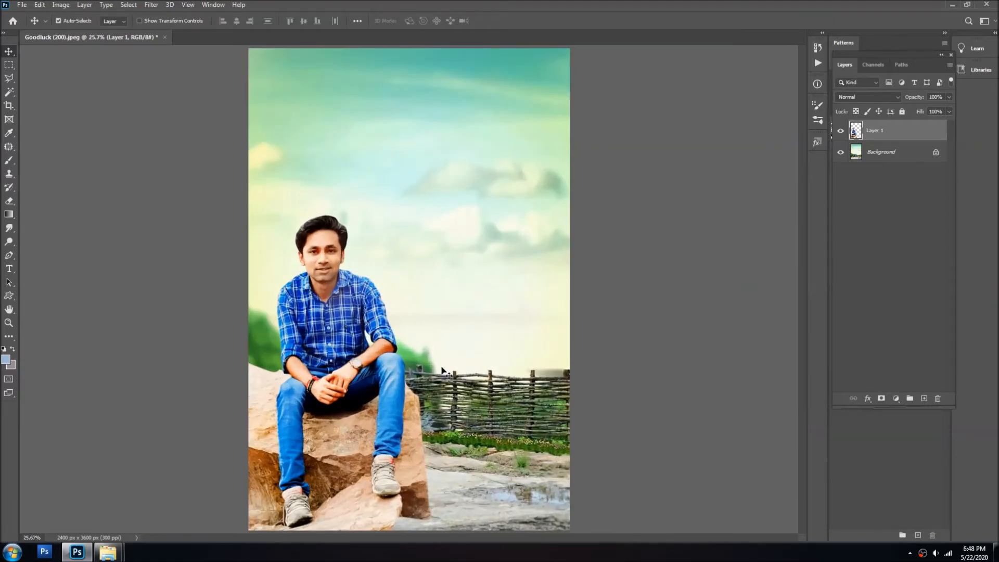
key("alt+Tab")
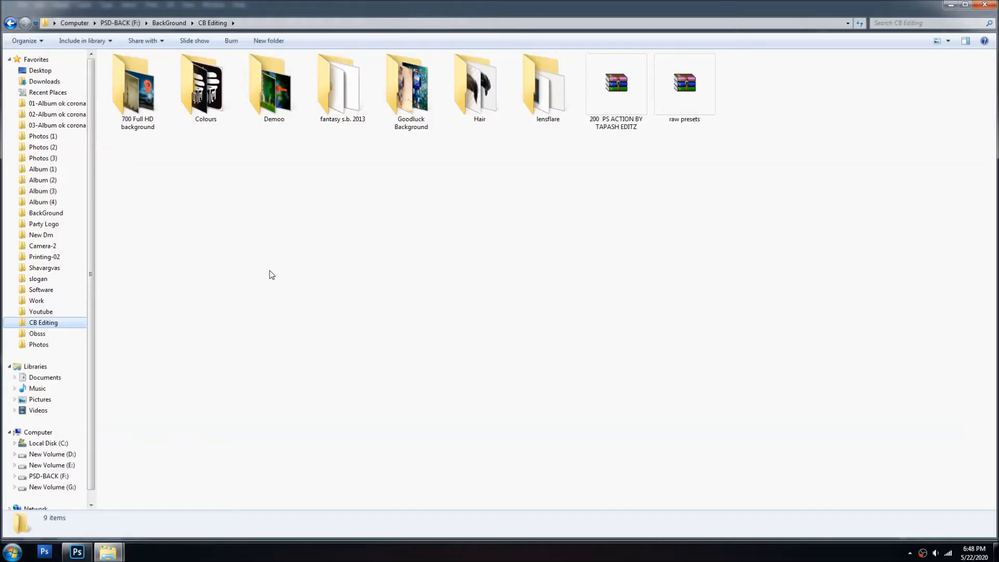
key("alt+Tab")
key("alt+Tab")
left_click(515, 408)
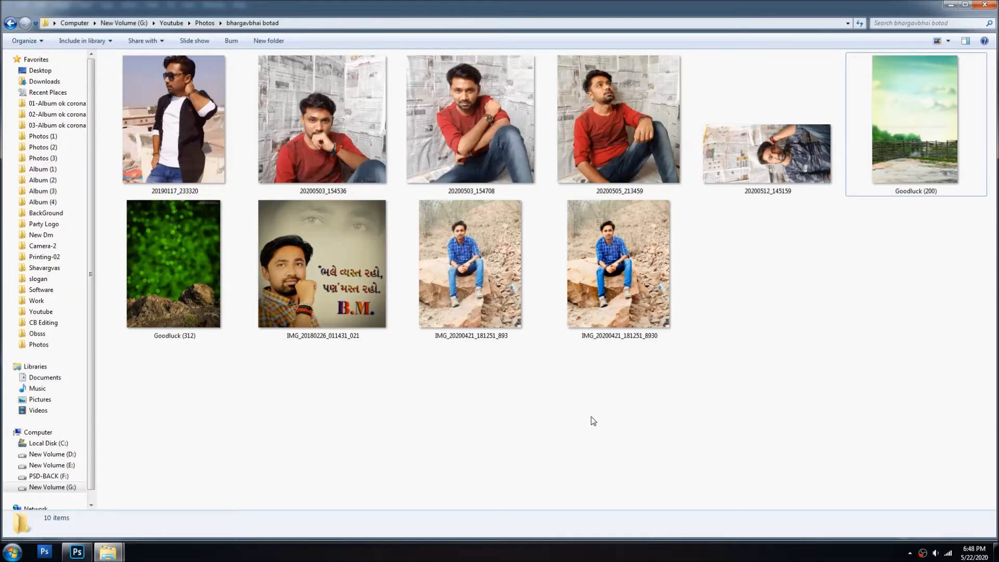
key("alt+Tab")
key("alt+Tab")
key("alt+Tab")
key("alt+Tab")
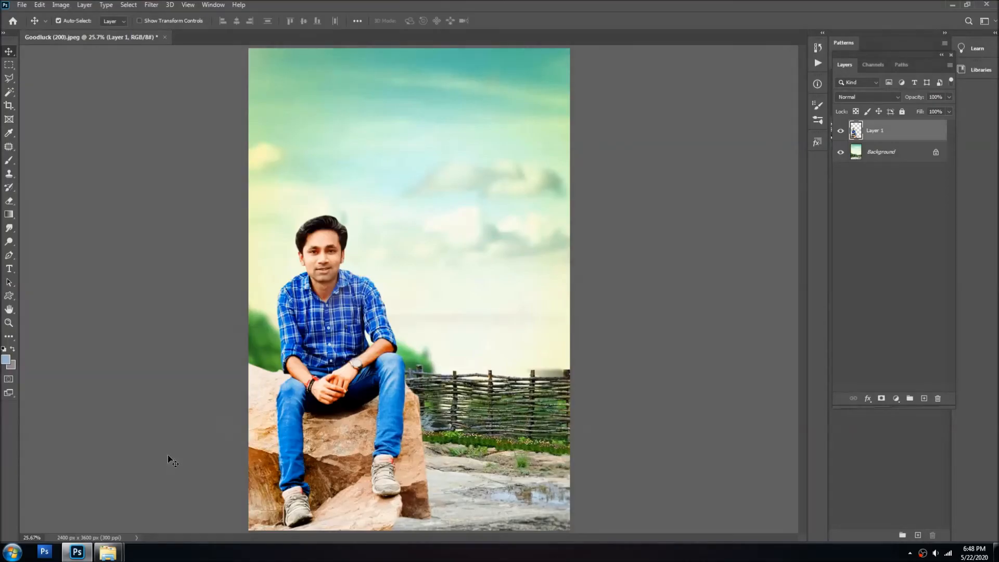
Open the Goodluck Background folder inside CB Editing in the file explorer and look through its background images.
mouse_move(119, 552)
left_click(183, 515)
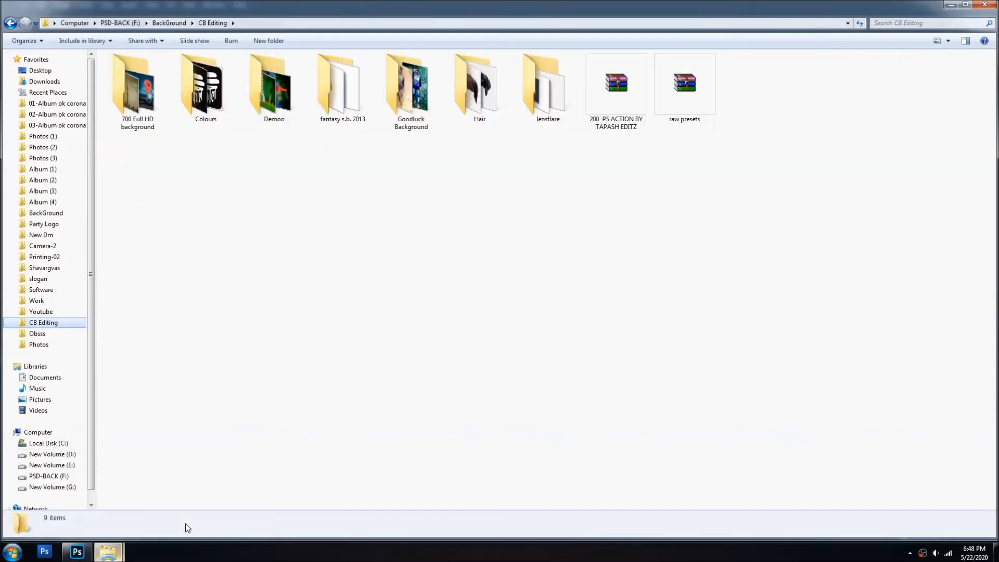
double_click(391, 115)
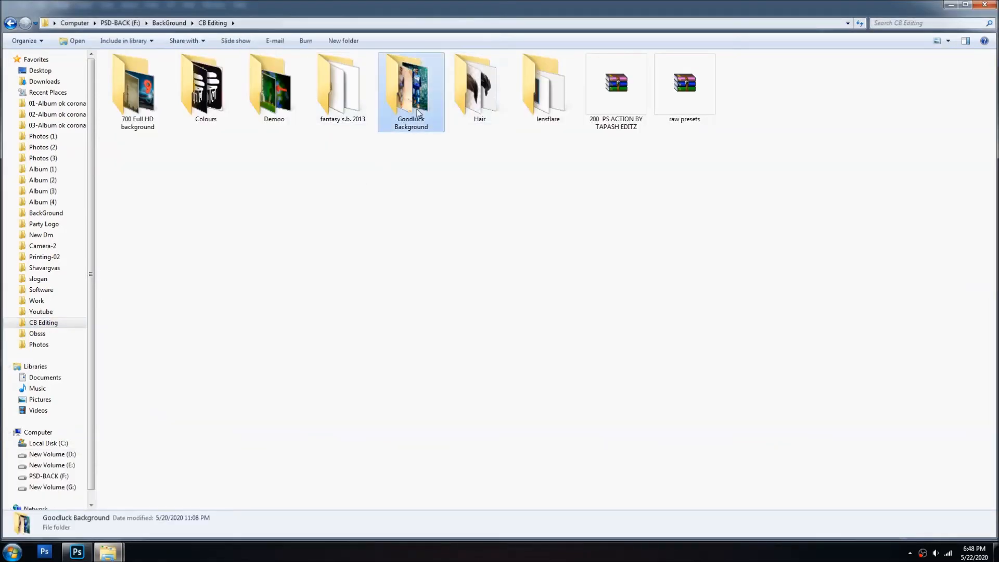
scroll(761, 327, "down", 3)
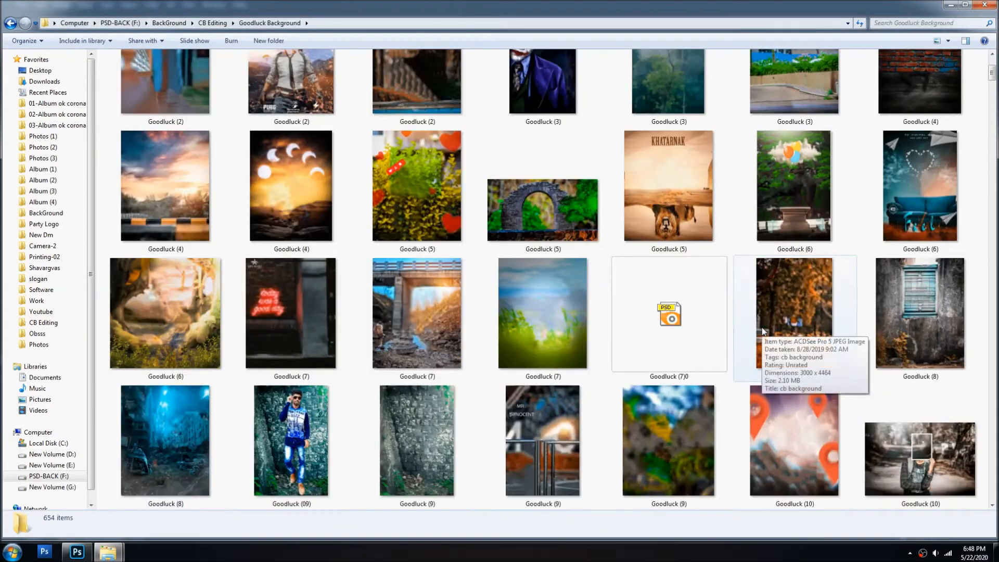
scroll(760, 332, "down", 4)
scroll(760, 332, "down", 3)
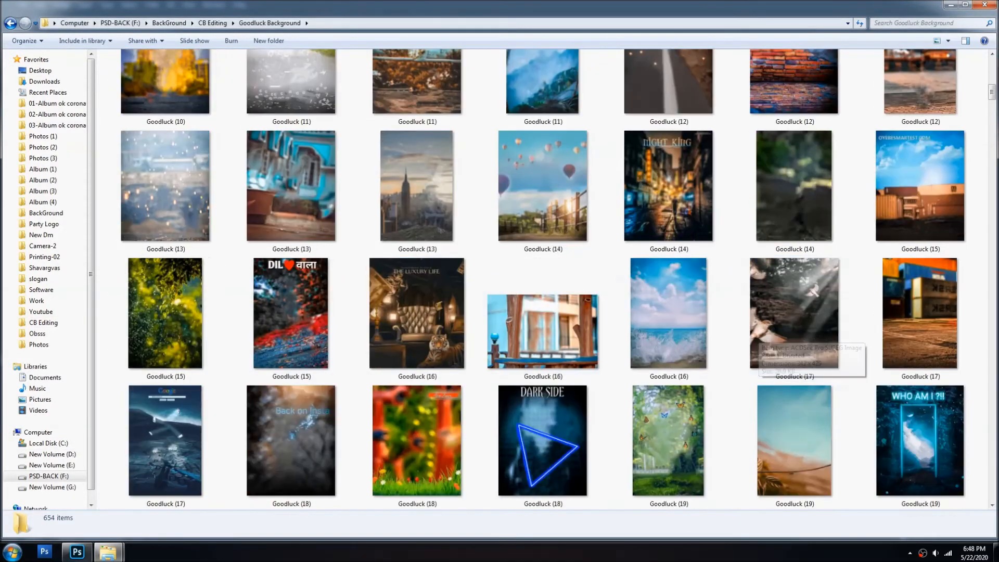
Switch back to Photoshop and raise the Background layer's saturation to +44 with Hue/Saturation.
left_click(83, 550)
right_click(418, 203)
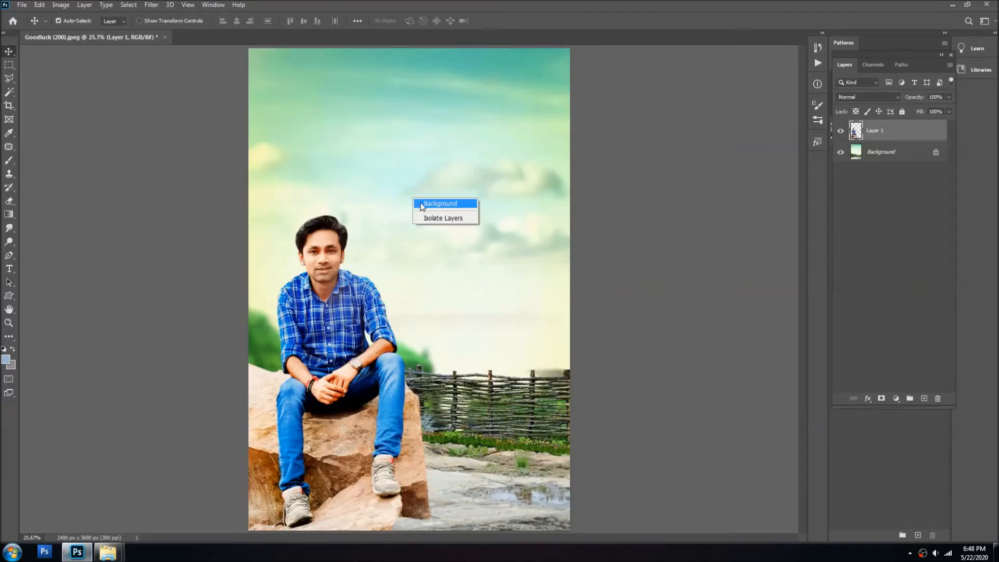
left_click(437, 217)
key("ctrl+u")
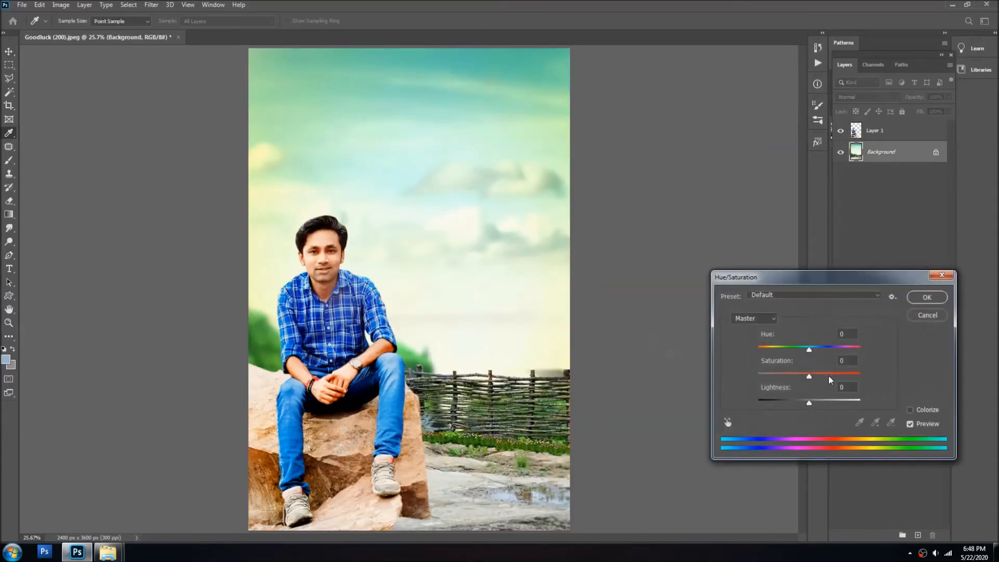
mouse_move(828, 375)
left_mouse_down()
mouse_move(844, 375)
mouse_move(831, 376)
left_mouse_up()
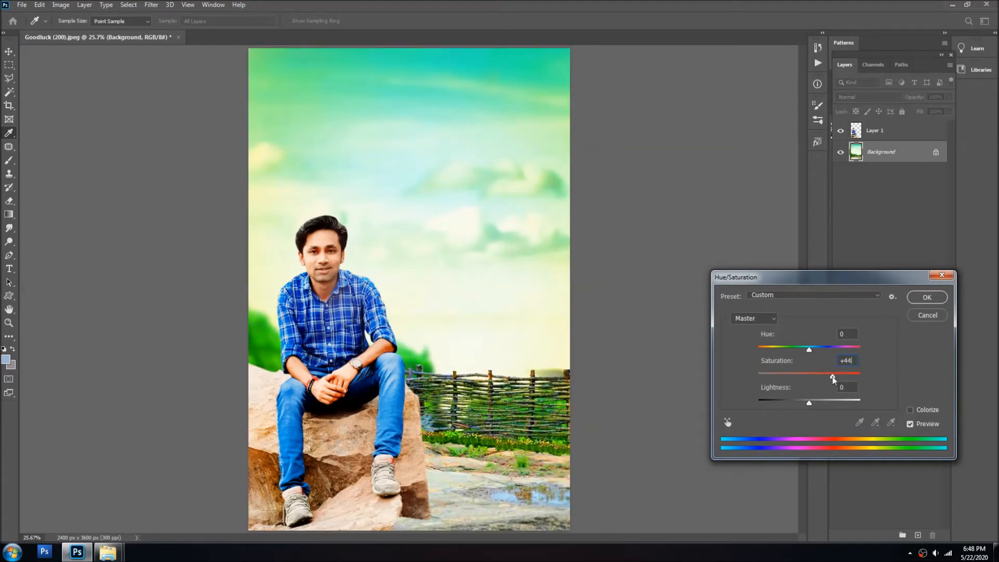
key("Return")
Trim the fringe along the top outline of the seated man's hair on Layer 1 with the Eraser.
left_click(370, 355)
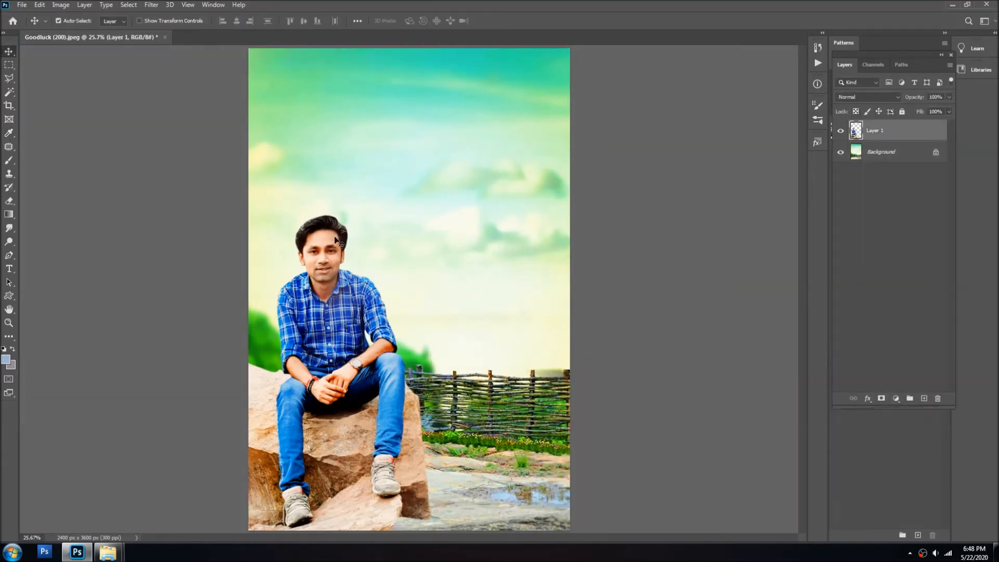
left_click(331, 216, "ctrl")
left_click(331, 216, "ctrl")
left_click(331, 216, "ctrl")
right_click(323, 230)
left_click(368, 238)
key("e")
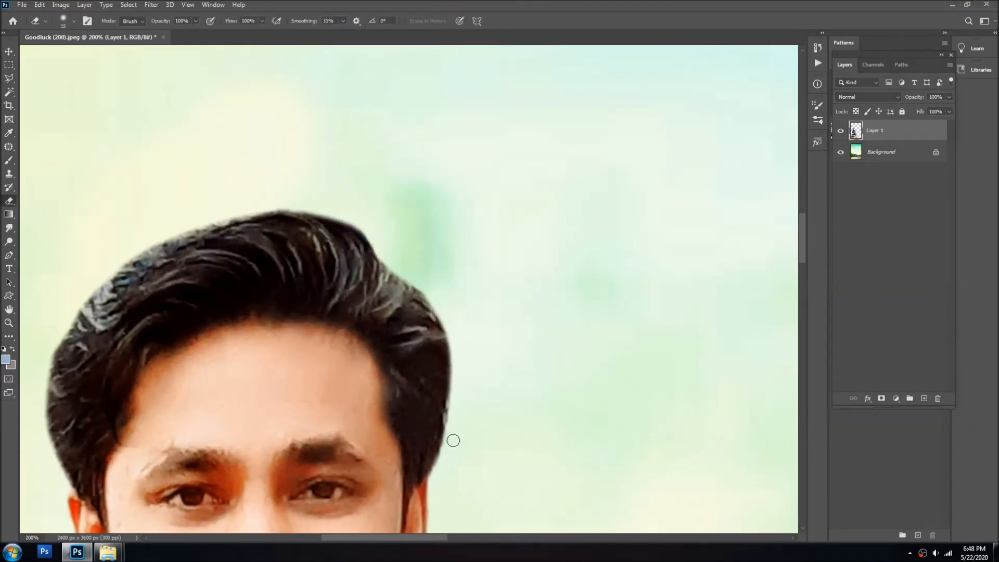
left_click_drag(316, 212, 155, 233)
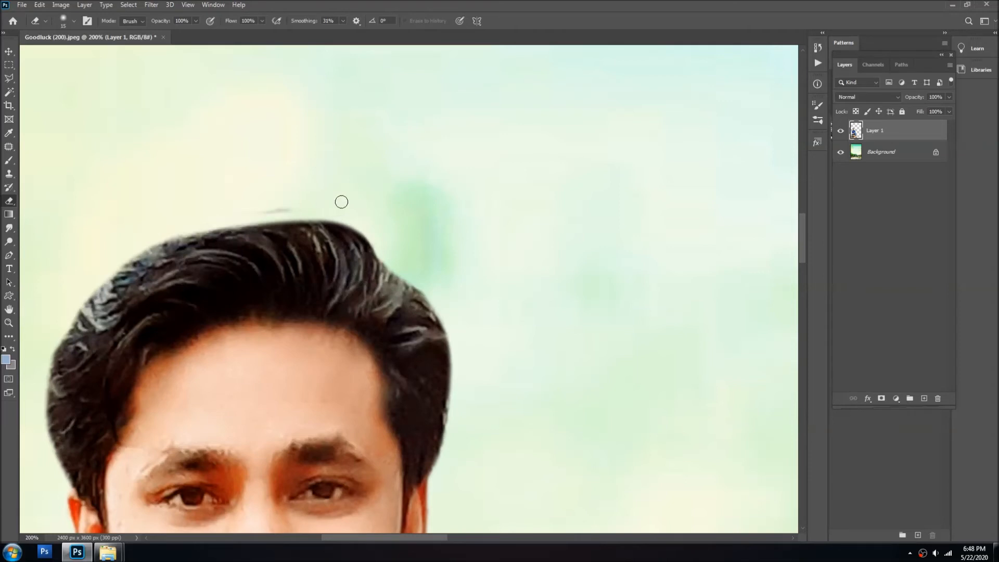
key("ctrl+z")
left_click_drag(333, 203, 146, 247)
left_click_drag(82, 273, 169, 221)
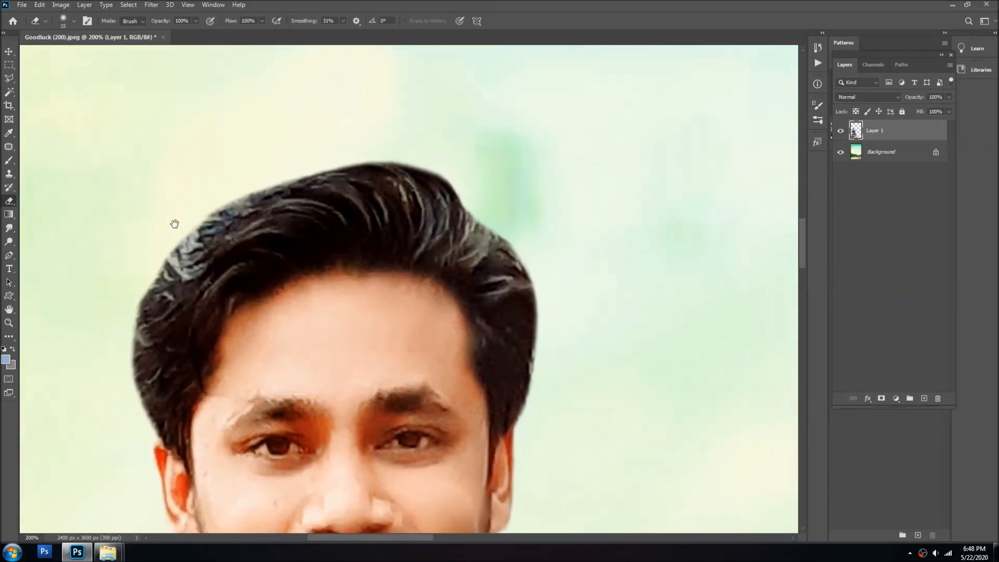
key("ctrl+0")
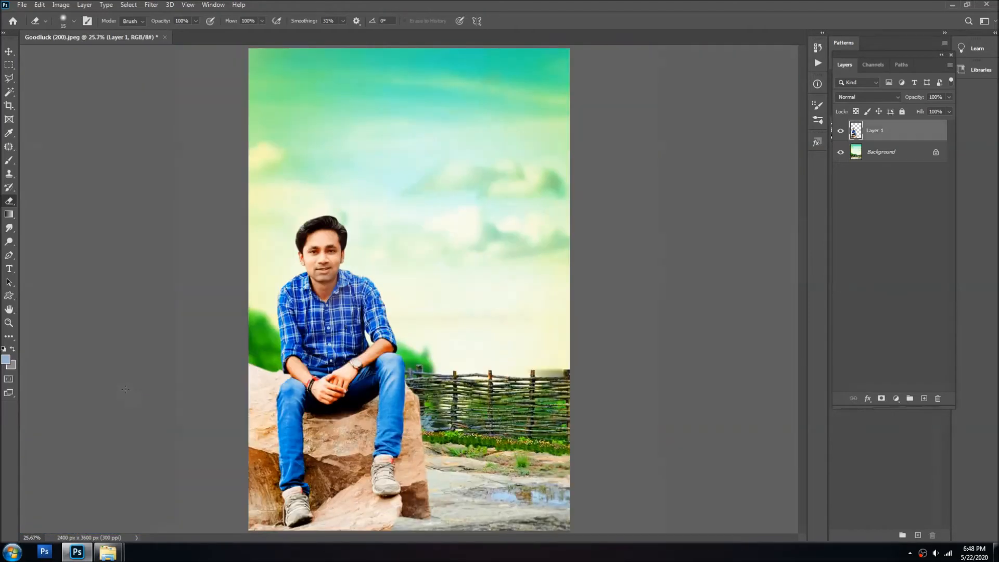
key("v")
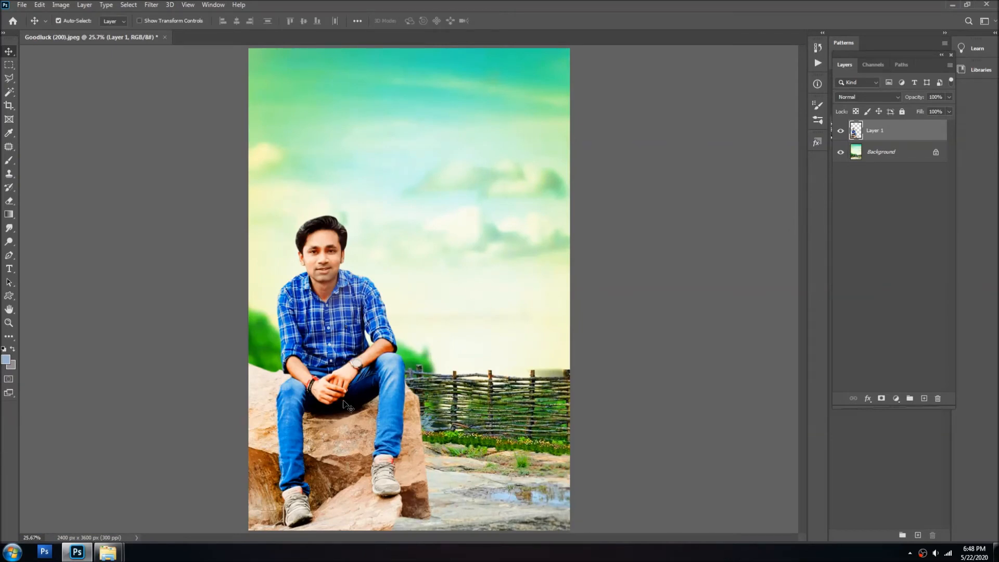
right_click(348, 381)
left_click(364, 388)
left_click(368, 296, "alt")
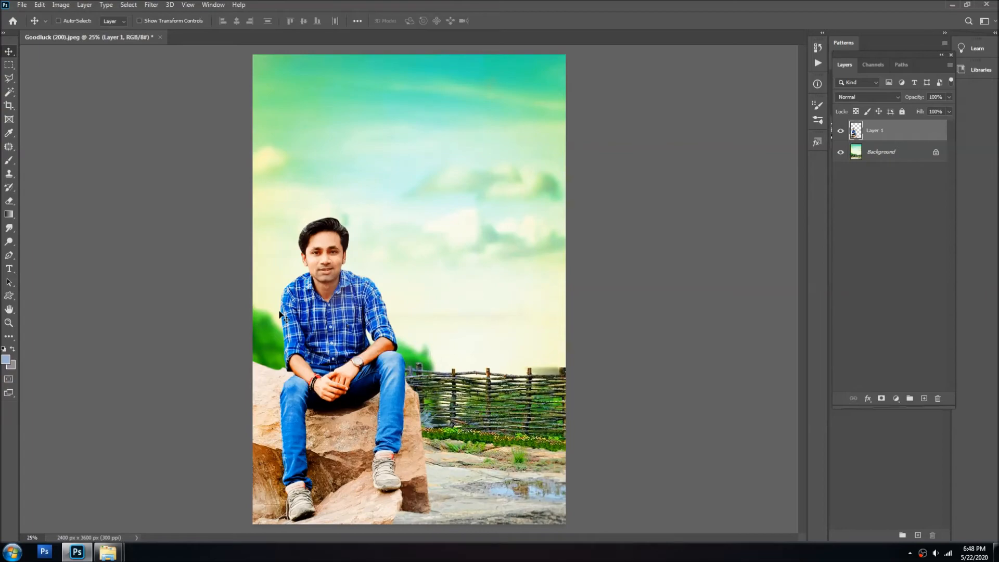
Open the photo 20200503_154708 from the file explorer in Photoshop, copy the whole image and close it.
mouse_move(107, 553)
left_click(180, 494)
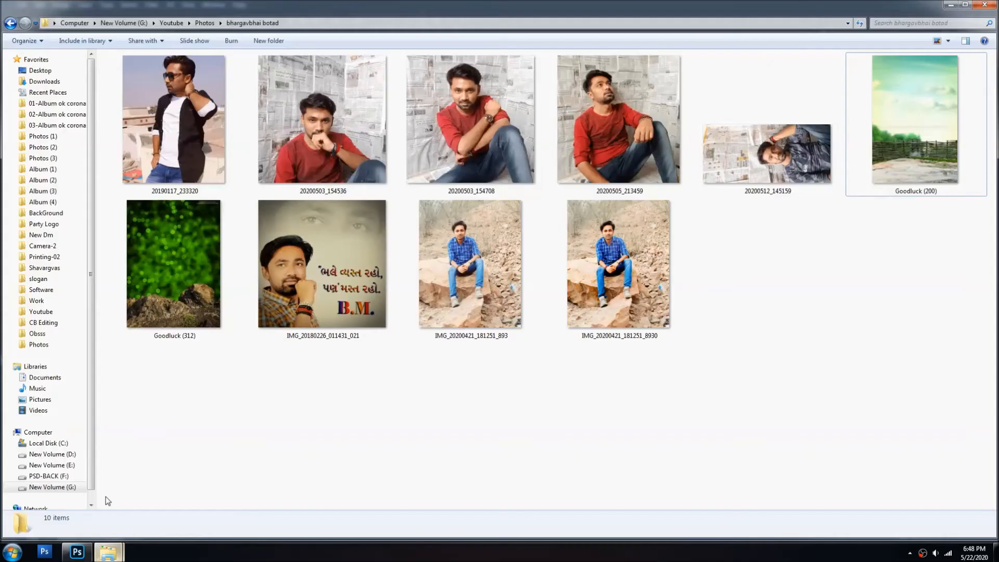
left_click_drag(494, 98, 476, 2)
key("ctrl+a")
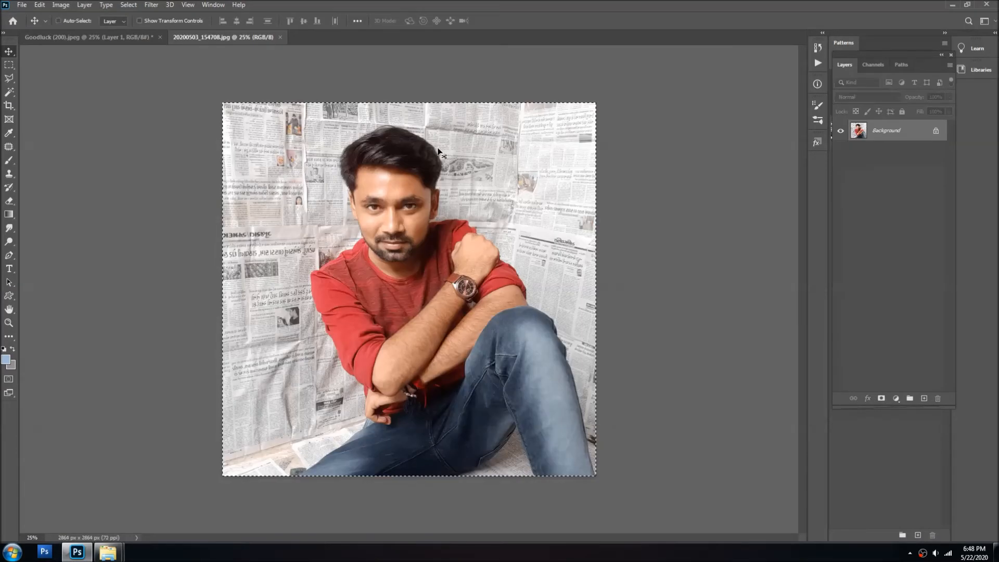
key("ctrl+c")
key("ctrl+w")
Paste the copied portrait directly above the Background layer and move it up over the sky behind the seated man.
right_click(443, 170)
left_click(451, 176)
key("w")
left_click(450, 166)
key("ctrl+d")
key("ctrl+v")
key("ctrl+t")
left_click_drag(463, 256, 454, 183)
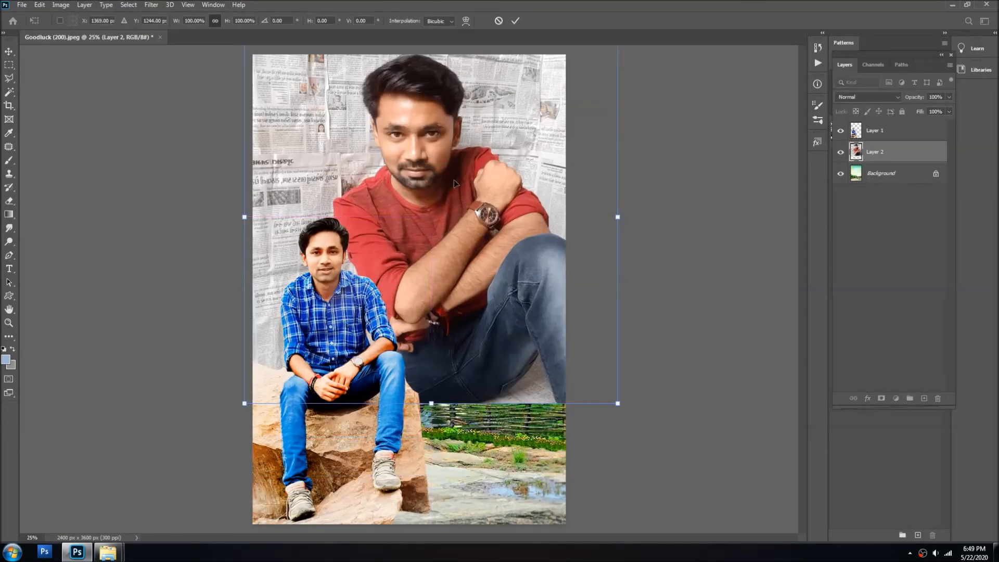
key("Return")
Fade out the pasted portrait's sides, lower body and top edge with a soft 1600 px Eraser.
key("e")
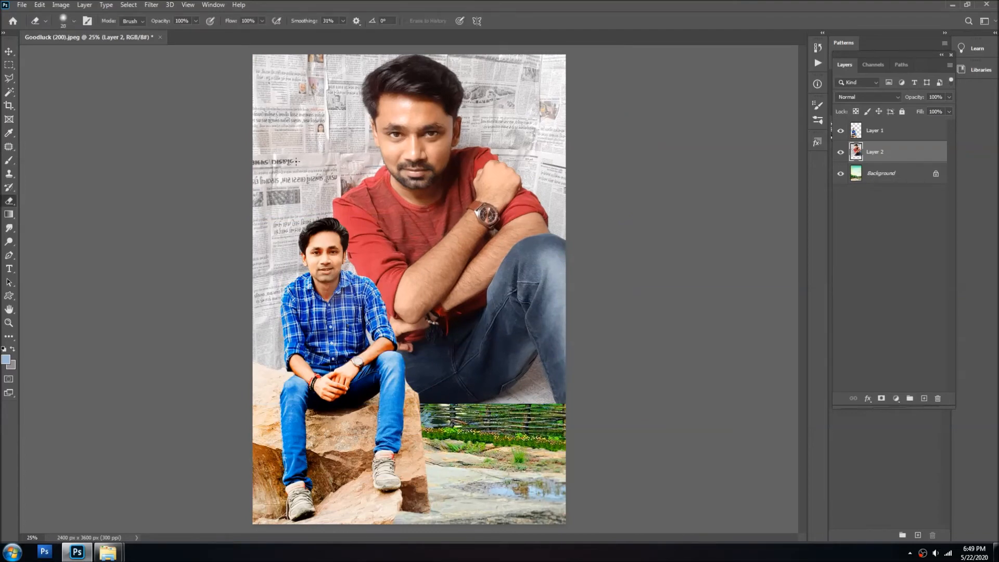
key("ctrl+minus")
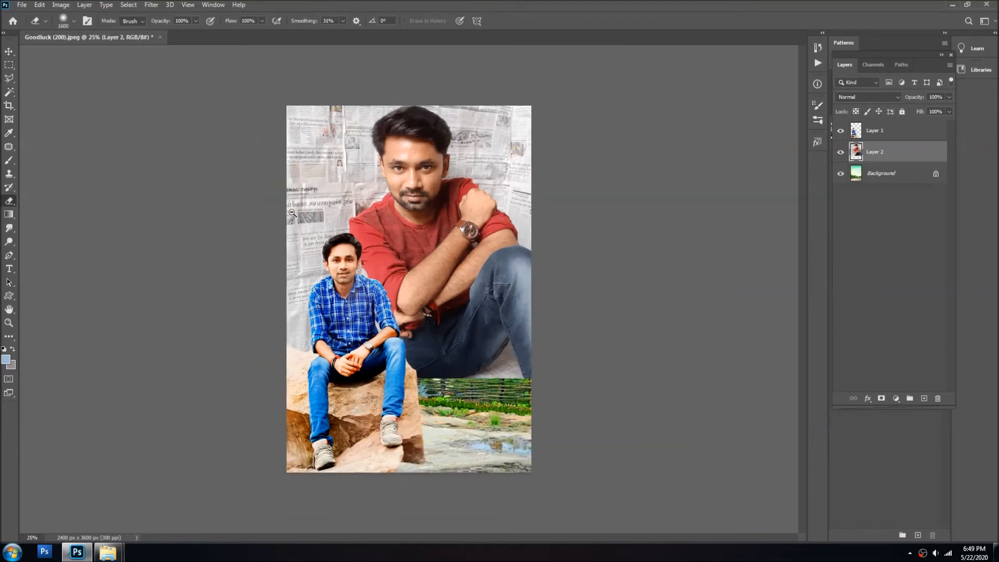
mouse_move(290, 103)
left_mouse_down()
mouse_move(301, 312)
mouse_move(416, 307)
left_mouse_up()
left_click_drag(575, 325, 442, 323)
mouse_move(513, 317)
left_mouse_down()
mouse_move(458, 292)
mouse_move(486, 342)
left_mouse_up()
mouse_move(527, 136)
left_mouse_down()
mouse_move(555, 176)
mouse_move(448, 70)
mouse_move(374, 84)
mouse_move(297, 111)
left_mouse_up()
Set the portrait layer's blend mode to Luminosity and enlarge it across the sky beside the seated man with Free Transform.
key("v")
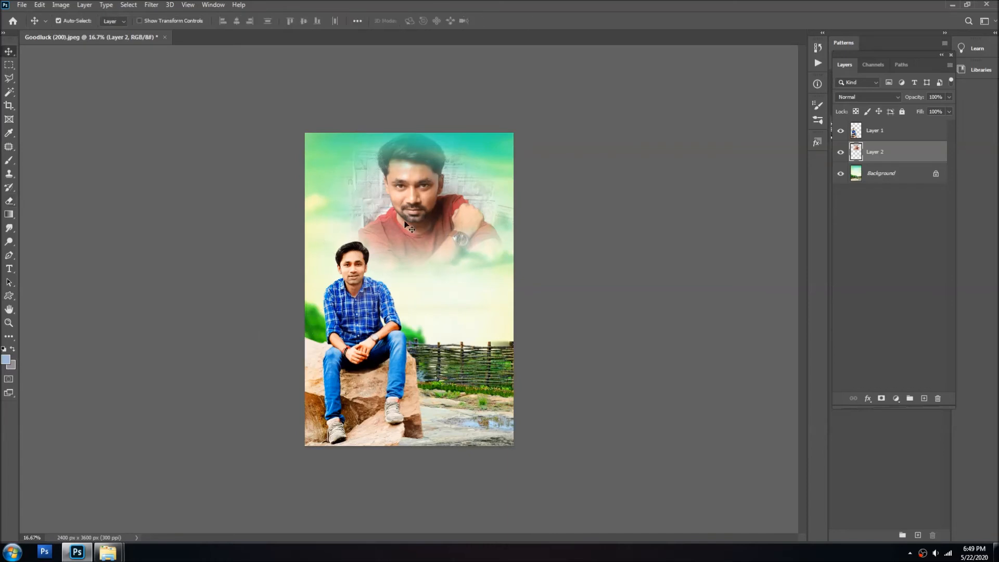
key("shift+alt+y")
key("ctrl+t")
left_click_drag(546, 365, 632, 448)
left_click_drag(505, 214, 496, 210)
left_click_drag(625, 111, 647, 90)
left_click_drag(550, 142, 532, 160)
key("Return")
left_click_drag(449, 201, 442, 201)
Erase the leftover newspaper wall beside the large portrait's face with a soft 1100 px Eraser.
key("e")
key("bracketleft")
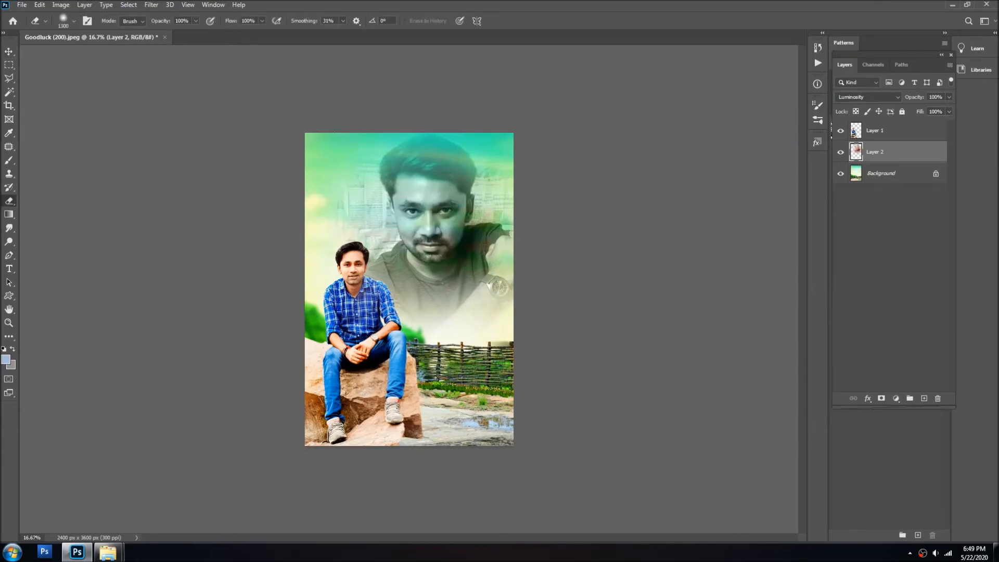
mouse_move(317, 204)
left_mouse_down()
mouse_move(330, 174)
mouse_move(341, 203)
left_mouse_up()
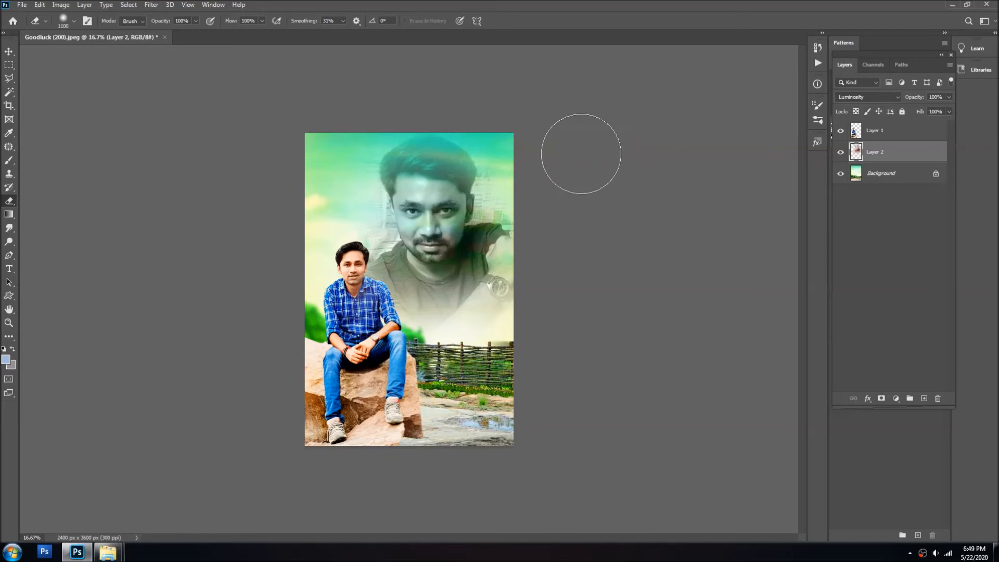
Rotate the seated-man cut-out on Layer 1 clockwise by about 0.6° and nudge it left and up with Free Transform.
key("v")
left_click(424, 184)
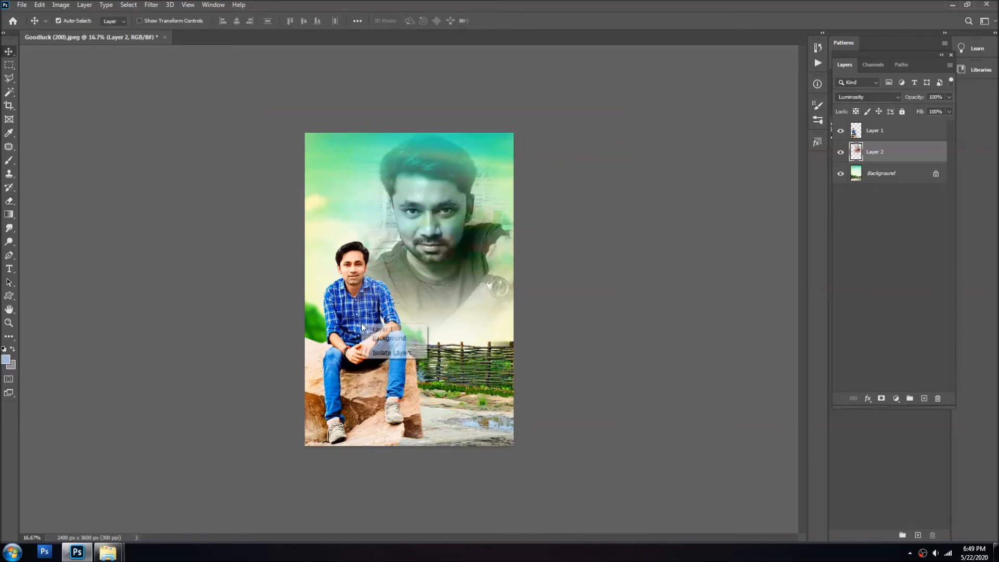
left_click(370, 333)
key("ctrl+t")
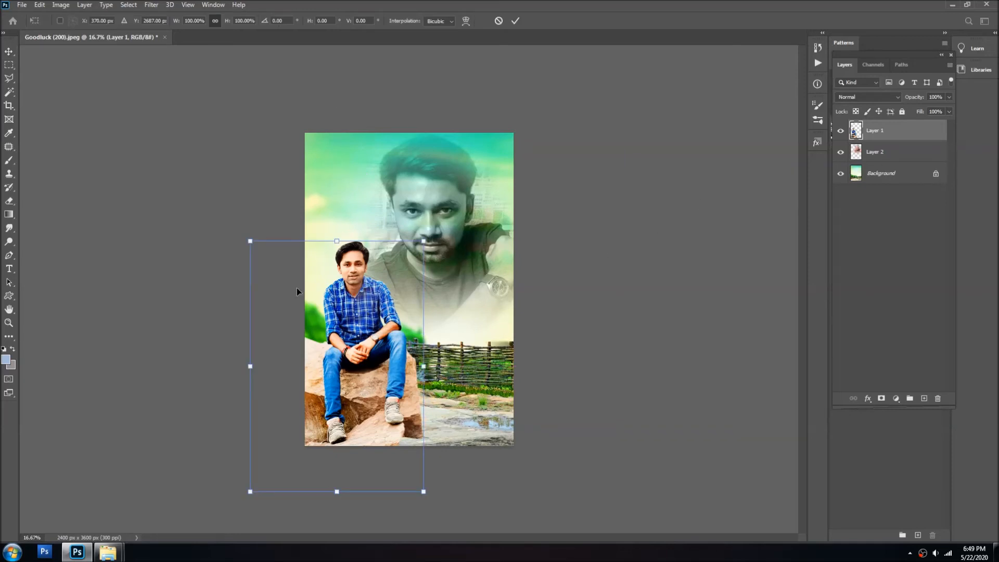
left_click_drag(223, 285, 219, 278)
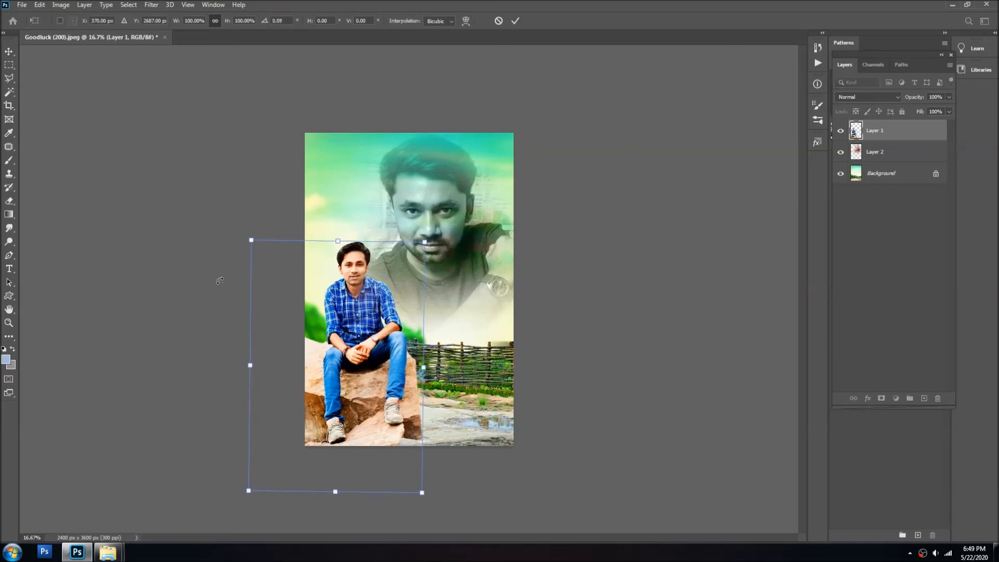
key("Left")
key("Left")
key("Left")
key("Left")
key("Left")
key("Left")
key("shift+Left")
key("shift+Left")
key("shift+Left")
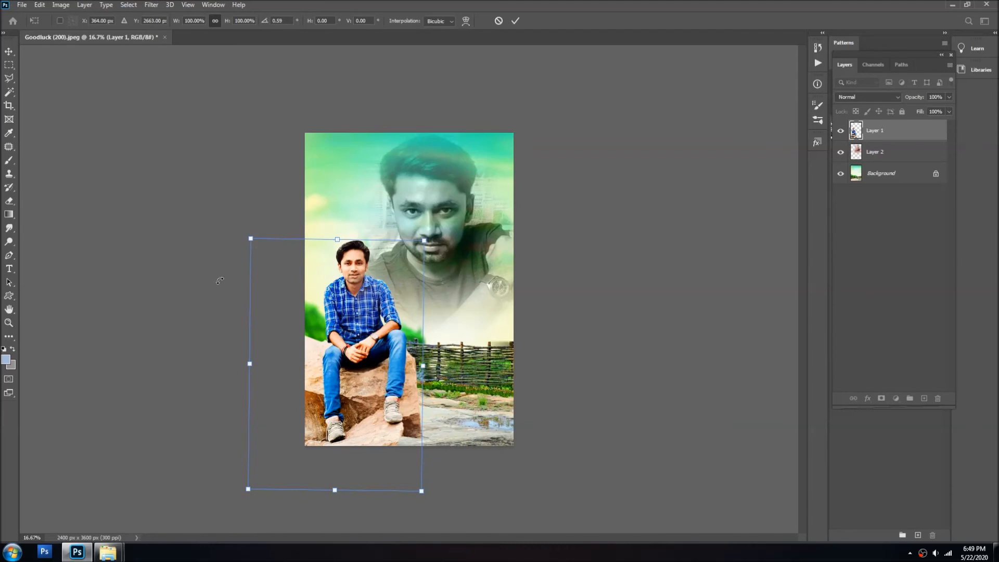
key("Up")
key("Up")
key("Up")
key("Up")
key("Up")
key("Up")
key("Left")
key("Left")
key("Left")
key("Left")
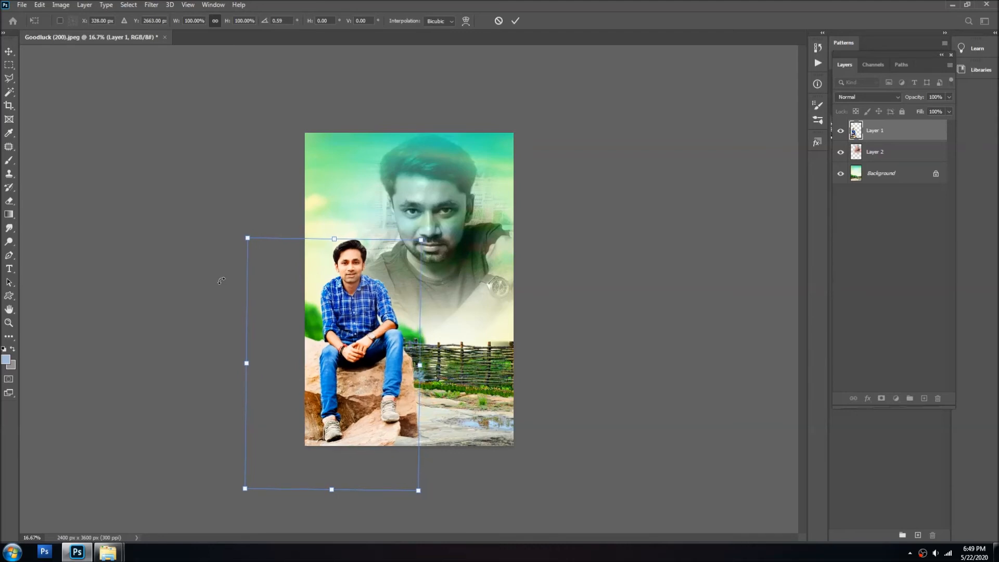
key("Return")
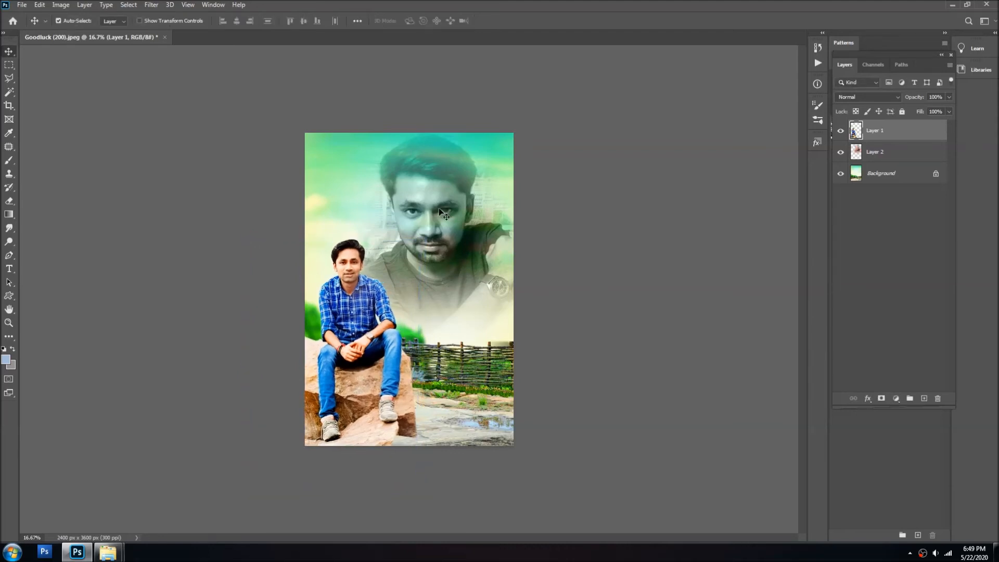
Reduce the large portrait layer's opacity to 50% and check the whole composition.
left_click(448, 215)
key("5")
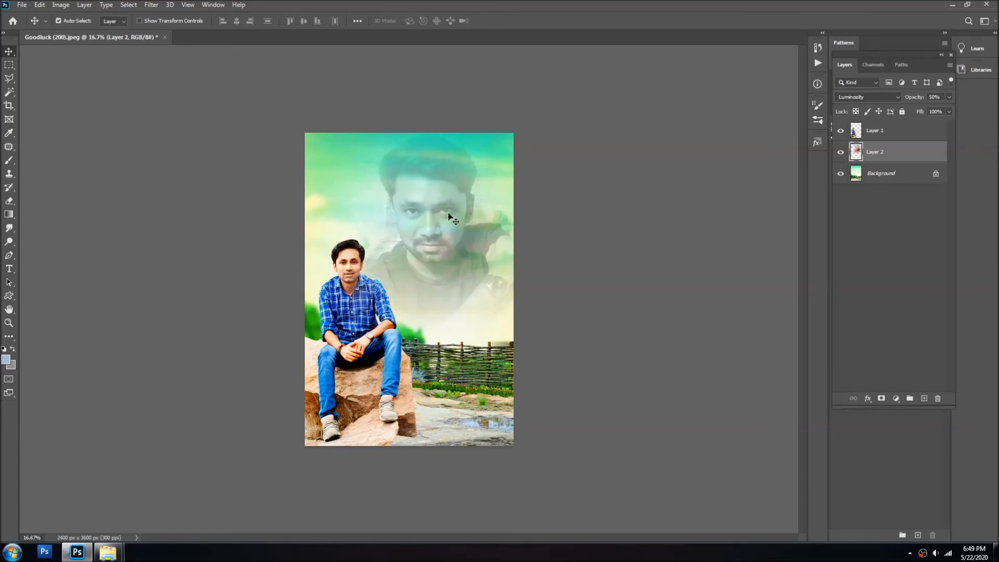
key("ctrl+minus")
key("ctrl+minus")
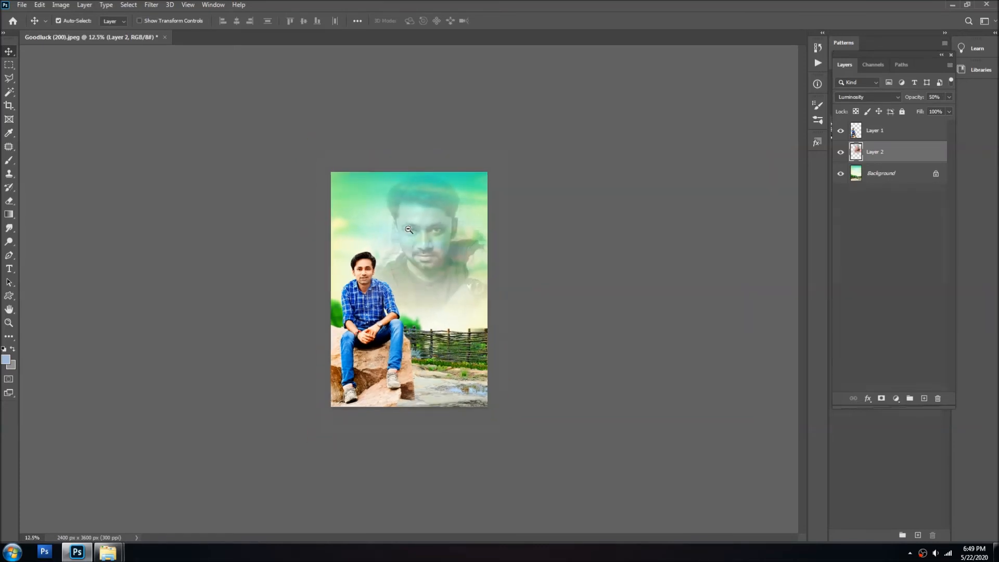
key("ctrl+0")
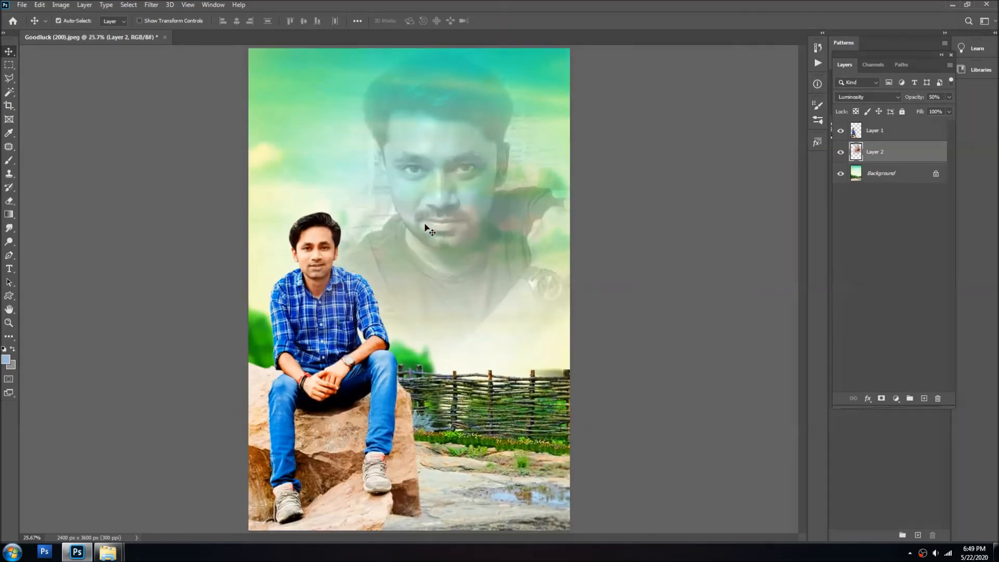
Save the layered composite as a Photoshop file named Goodluck (200) in the project's photo folder.
key("ctrl+shift+s")
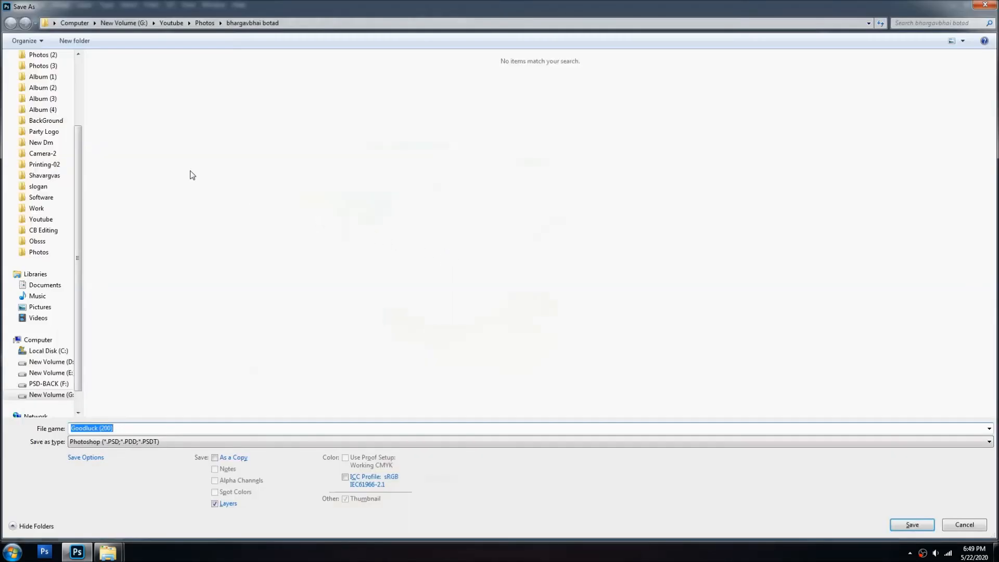
left_click(913, 522)
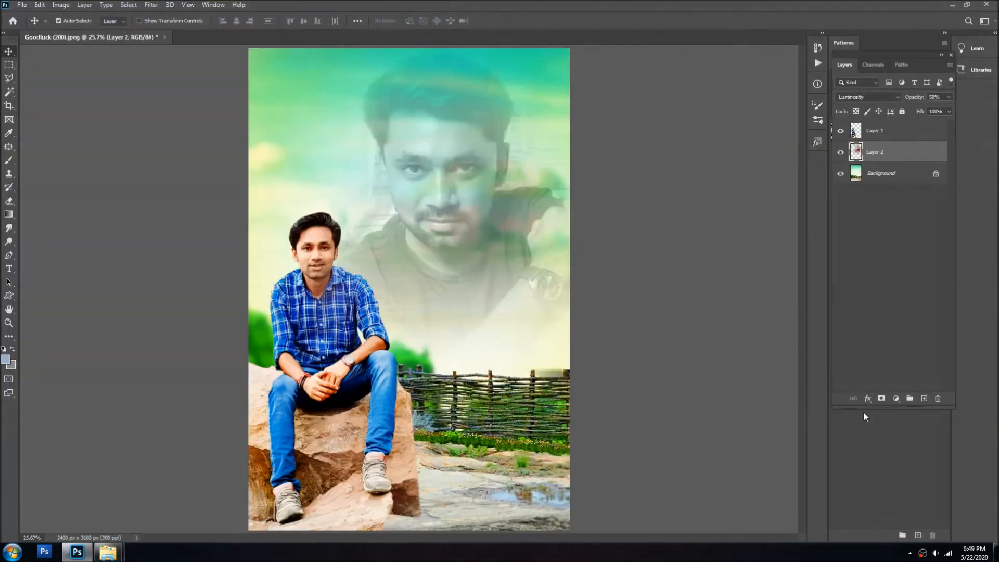
left_click(614, 155)
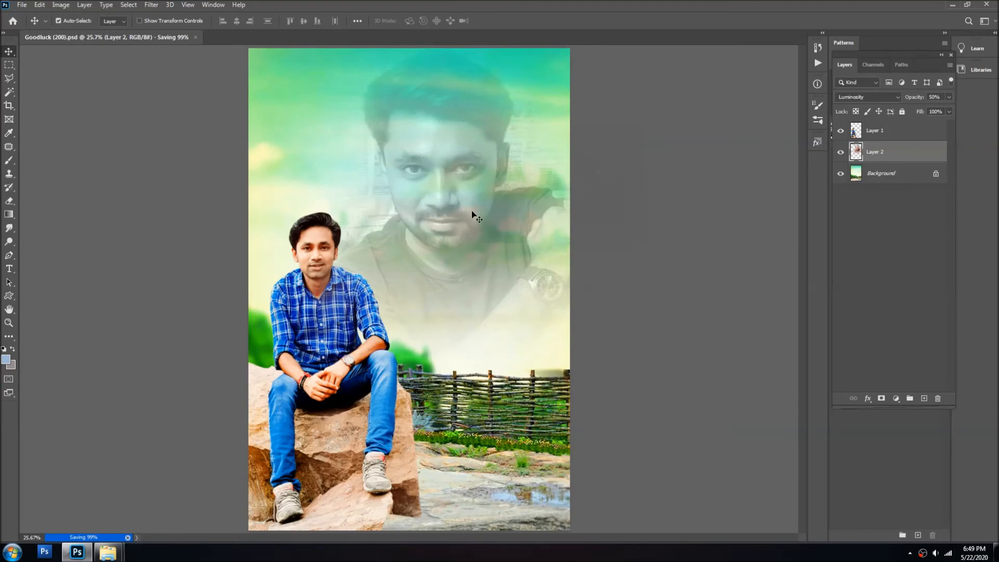
Select the Background layer and ready a 400 px Brush in Luminosity mode for retouching behind the large portrait's face.
key("alt+space")
left_click(461, 188, "alt")
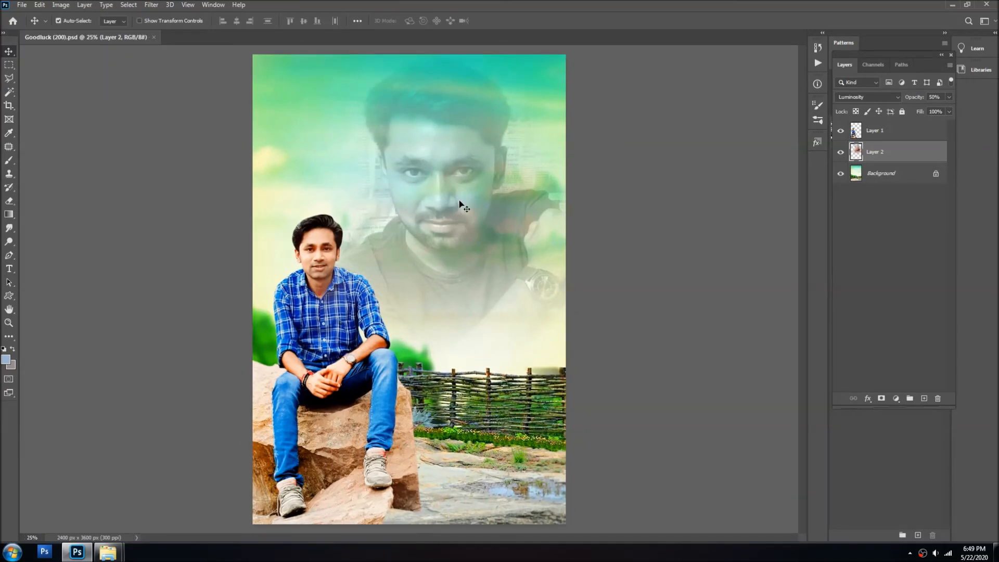
left_click(460, 188, "alt")
left_click(460, 188, "ctrl")
left_click(459, 188, "ctrl")
right_click(460, 189)
left_click(467, 199)
key("b")
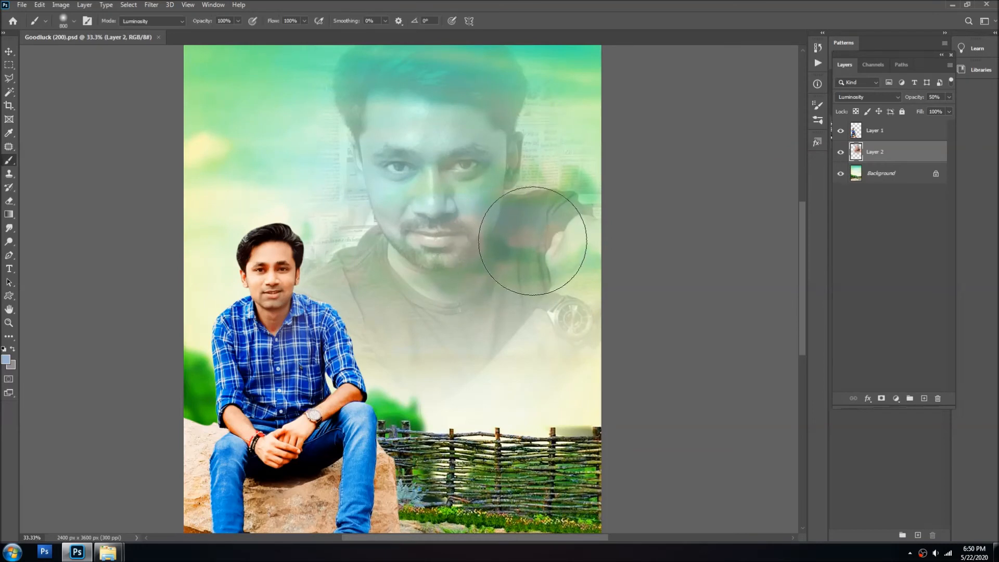
left_click(510, 250, "alt")
left_click(863, 178)
key("p")
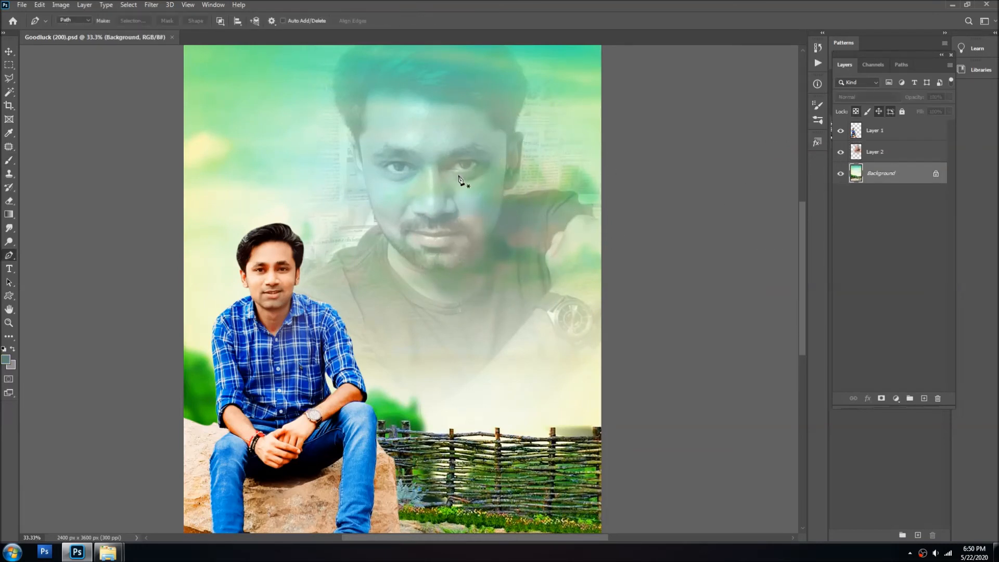
key("b")
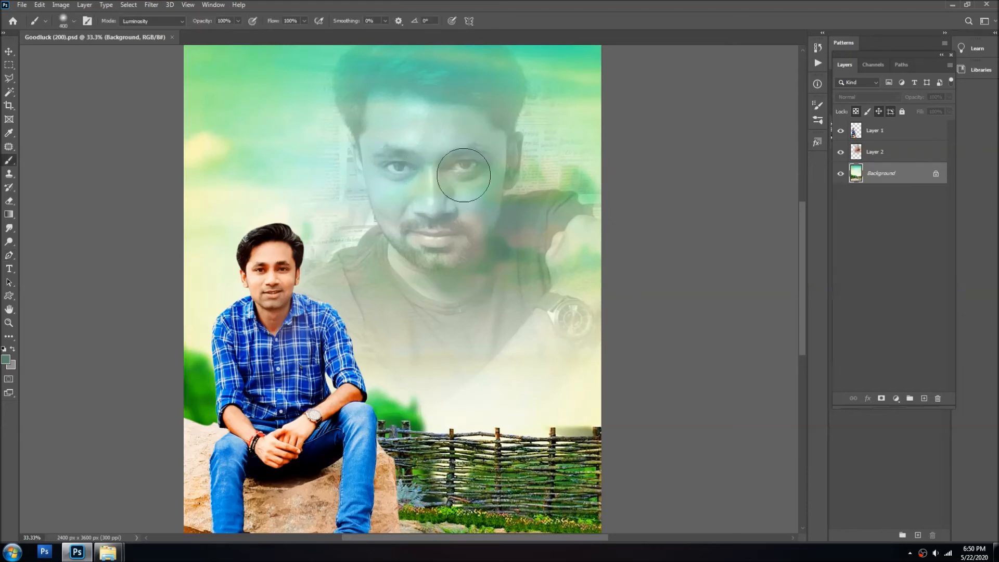
Brush a light tone sampled from the large portrait's forehead over the face area on the Background layer and check that layer's visibility.
left_click_drag(463, 175, 425, 194)
key("ctrl+z")
left_click(409, 123, "alt")
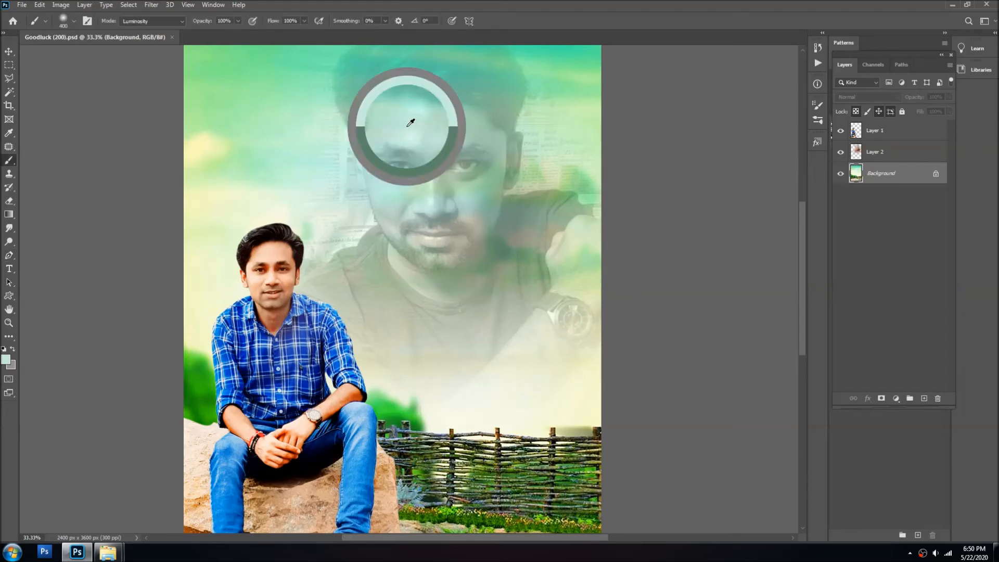
mouse_move(468, 182)
left_mouse_down()
mouse_move(420, 192)
mouse_move(443, 162)
mouse_move(450, 216)
mouse_move(464, 150)
mouse_move(430, 175)
mouse_move(422, 210)
mouse_move(453, 209)
mouse_move(452, 159)
mouse_move(419, 163)
mouse_move(443, 205)
mouse_move(434, 142)
mouse_move(445, 193)
mouse_move(465, 155)
mouse_move(440, 220)
left_mouse_up()
key("v")
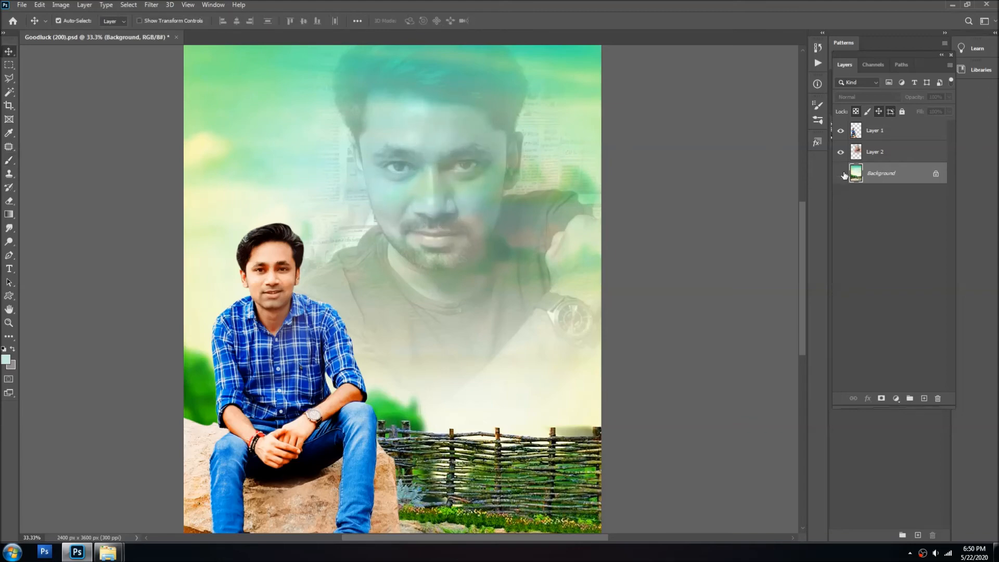
left_click(841, 174)
Try the large portrait layer at 80% opacity and set it back to 50%.
left_click(467, 212, "alt")
left_click(461, 209)
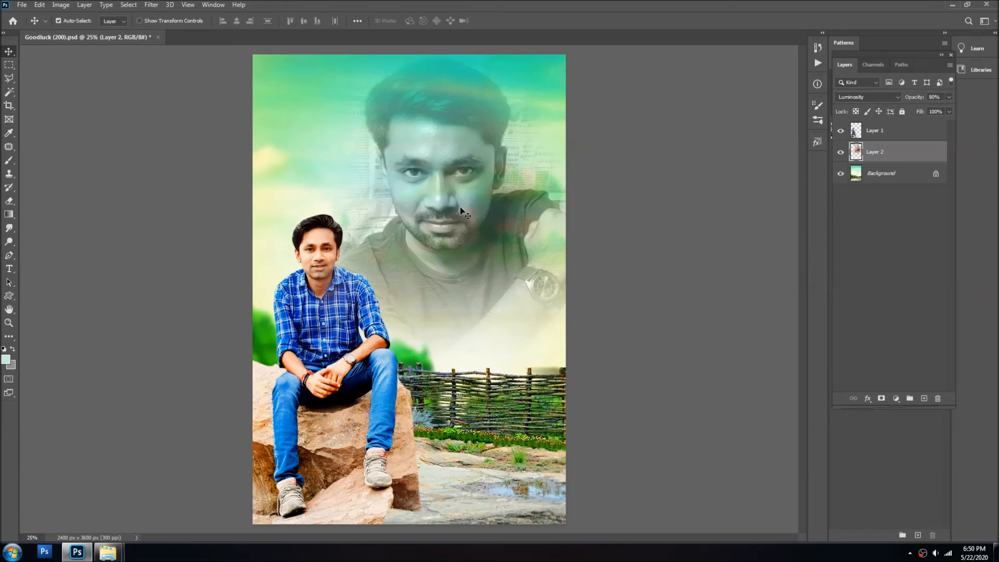
key("5")
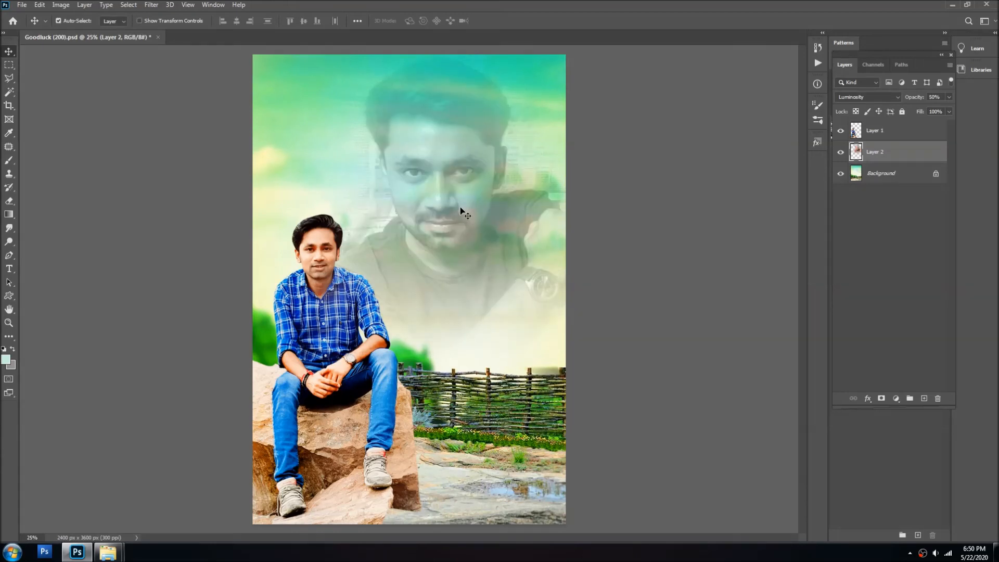
Save the layered file and merge all visible layers into a single Background.
left_click(438, 184, "alt")
key("ctrl+s")
key("ctrl+shift+e")
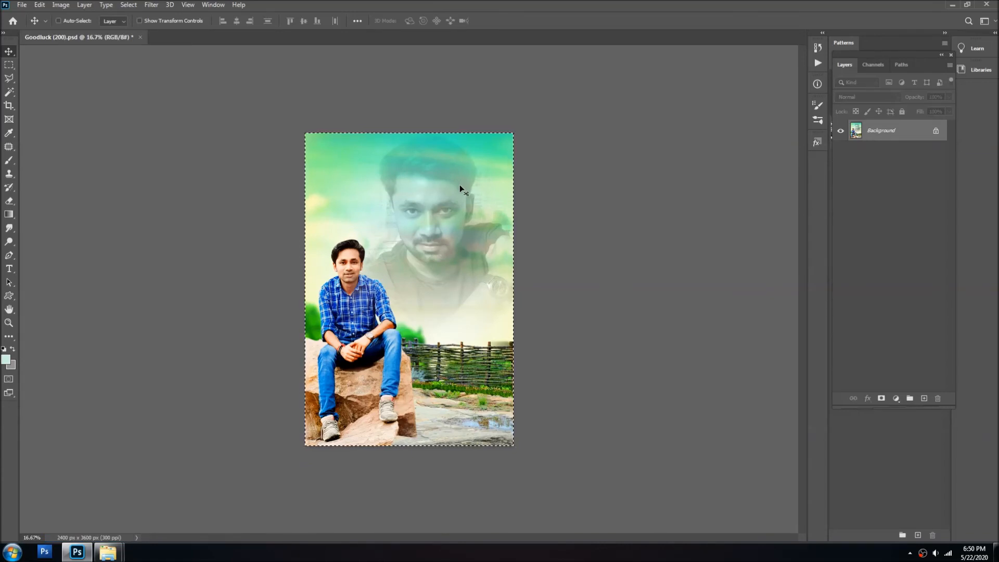
Duplicate the whole merged picture onto a new layer, scale it to 96% with Free Transform and nudge it slightly left.
key("ctrl+j")
key("ctrl+t")
left_click_drag(514, 131, 508, 139)
key("Left")
key("Left")
key("Up")
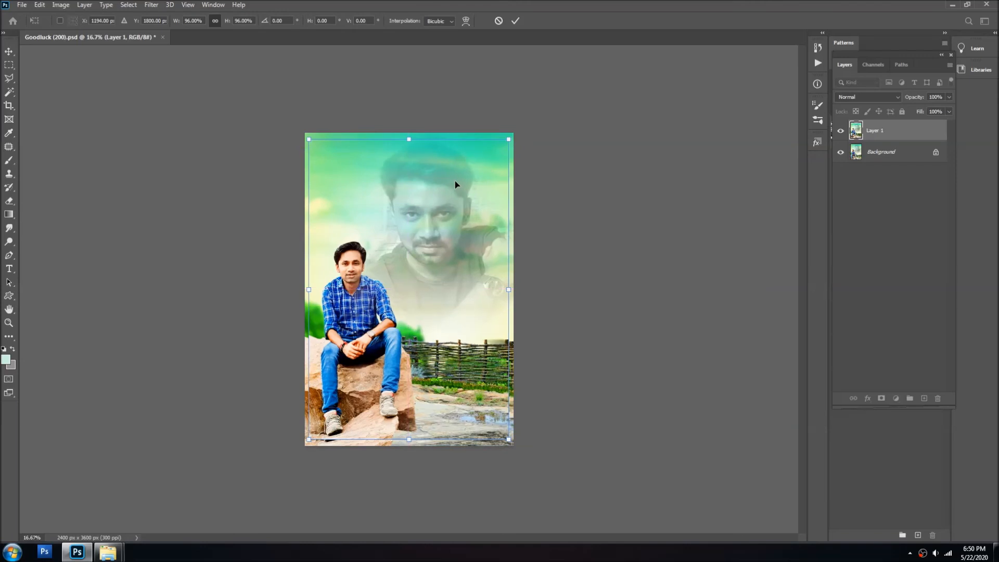
key("Return")
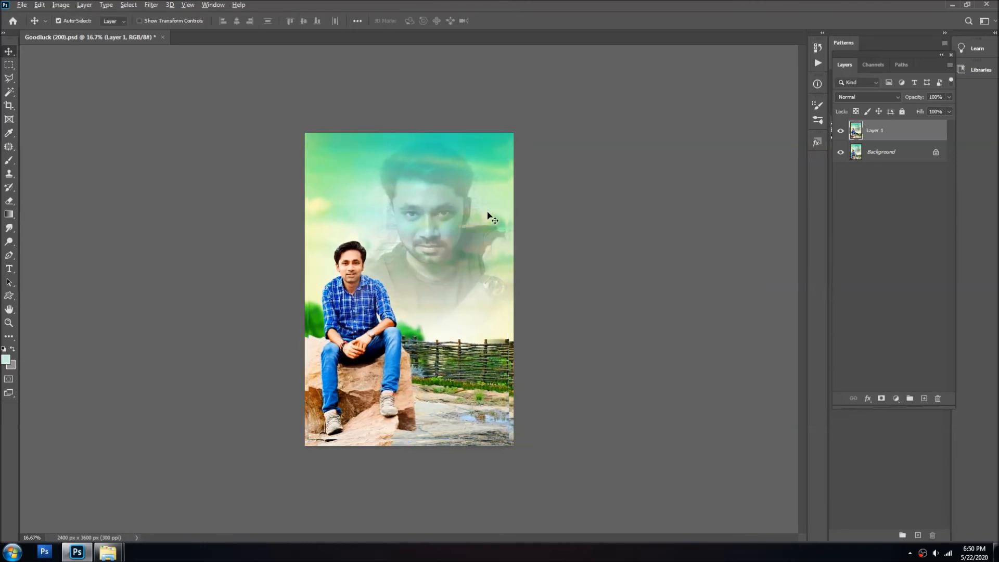
Add a 5 px black outside stroke around the reduced picture on Layer 1.
key("alt+e")
key("s")
left_click(452, 165)
left_click_drag(536, 398, 567, 475)
key("Return")
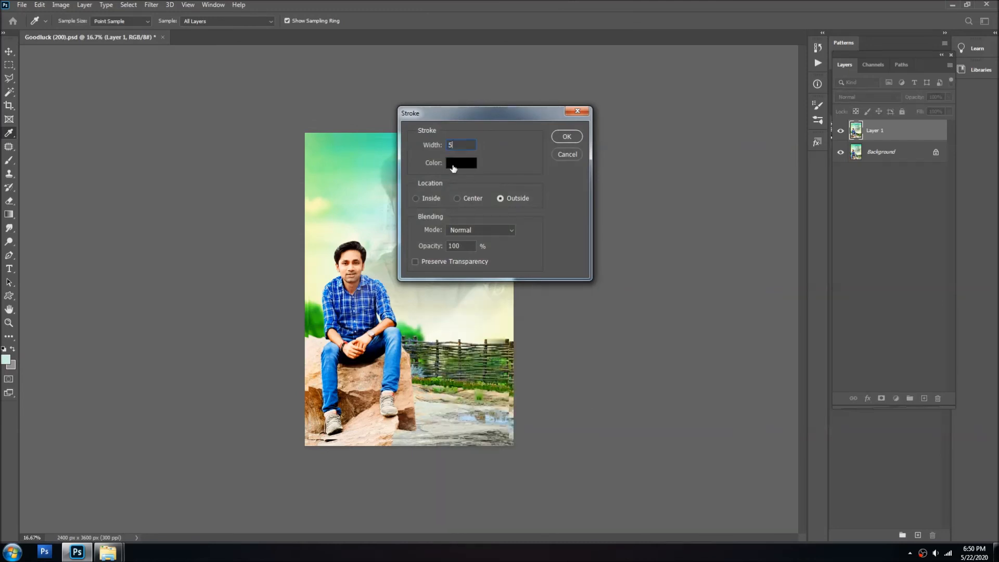
key("Return")
Apply a Gaussian Blur at the maximum radius to the Background layer to form a soft-coloured border around the picture.
right_click(411, 207)
left_click(420, 225)
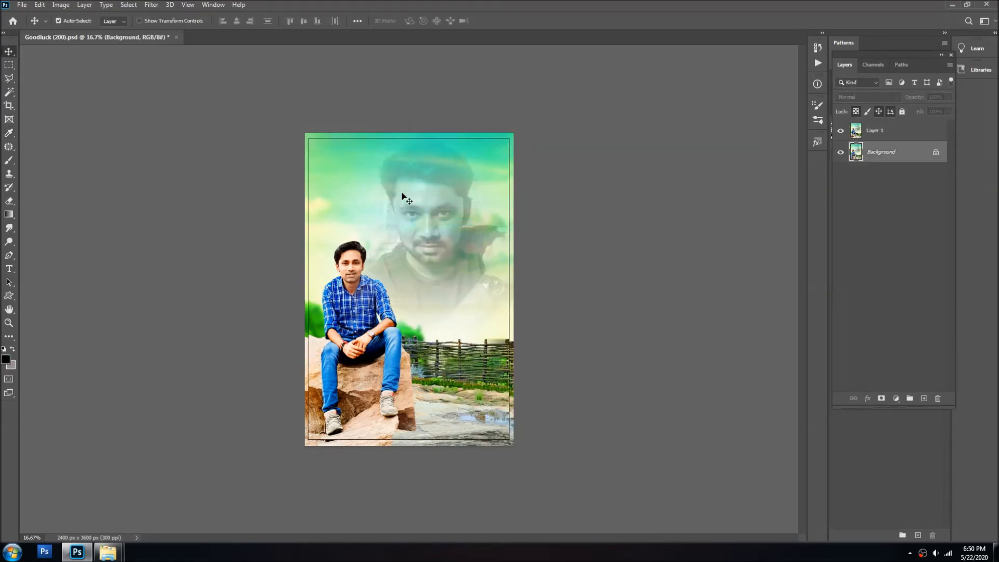
left_click(150, 6)
mouse_move(192, 120)
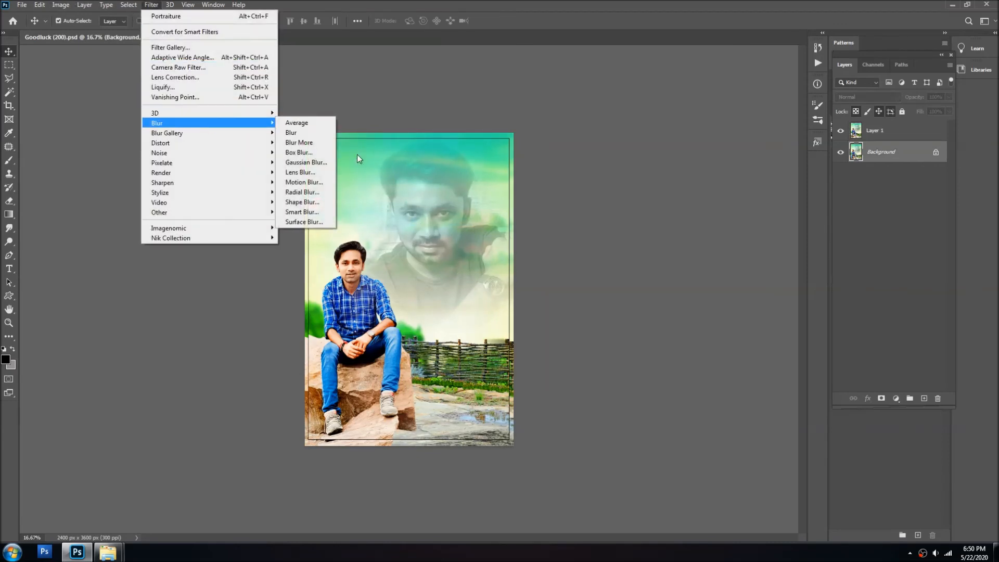
left_click(328, 163)
left_click_drag(773, 285, 778, 281)
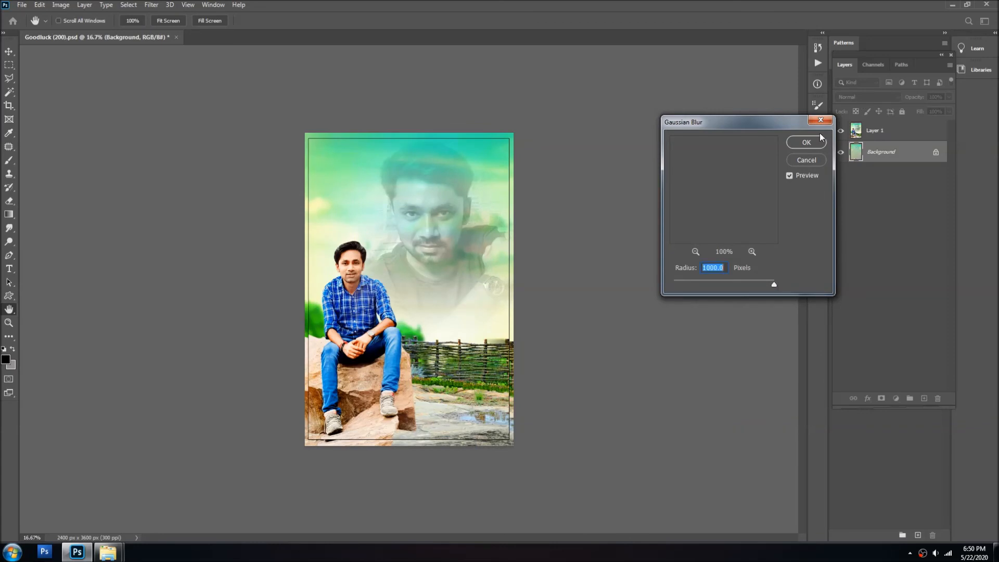
left_click(805, 142)
key("v")
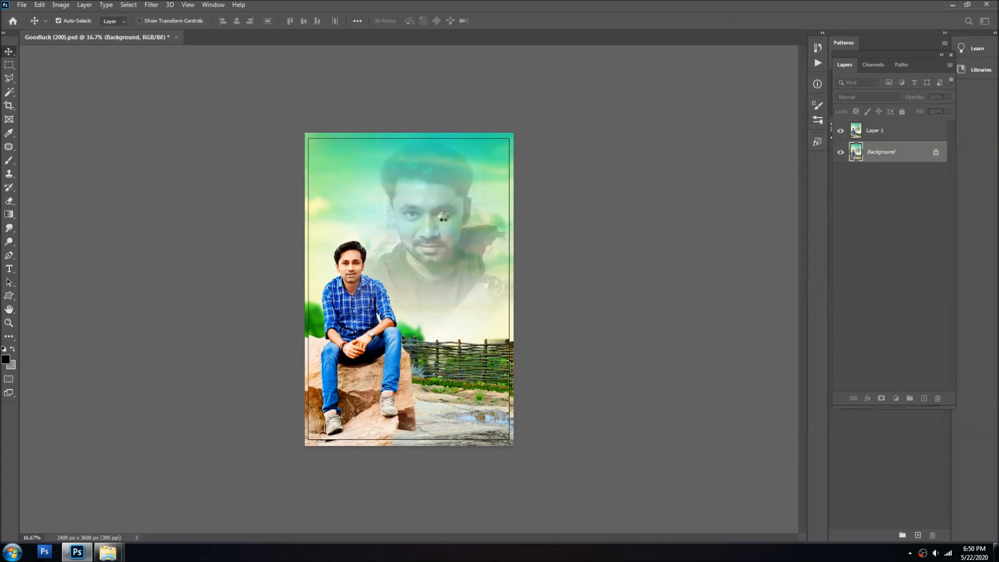
Merge the framed picture and its blurred border into one Background layer.
right_click(440, 221)
left_click(446, 238)
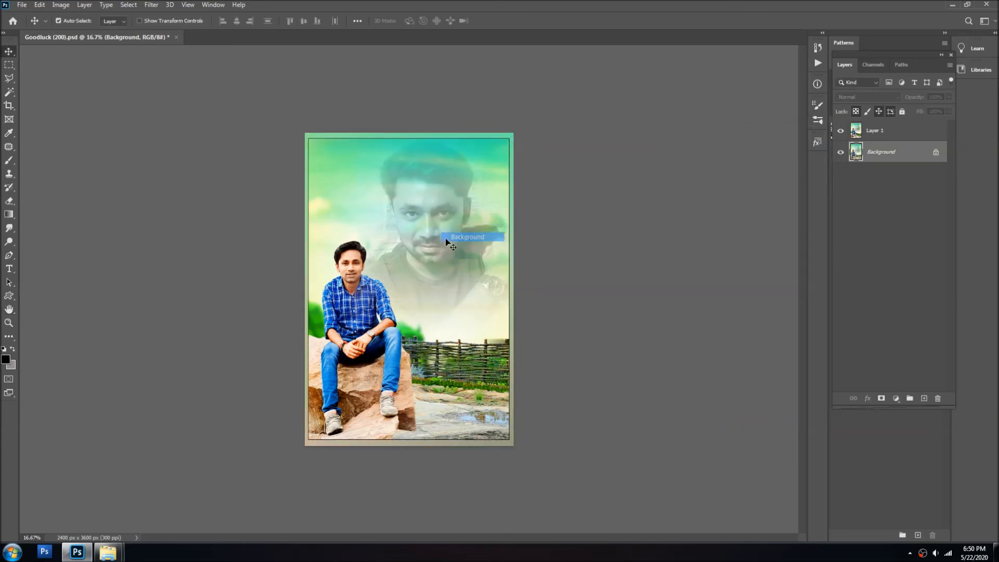
key("ctrl+shift+e")
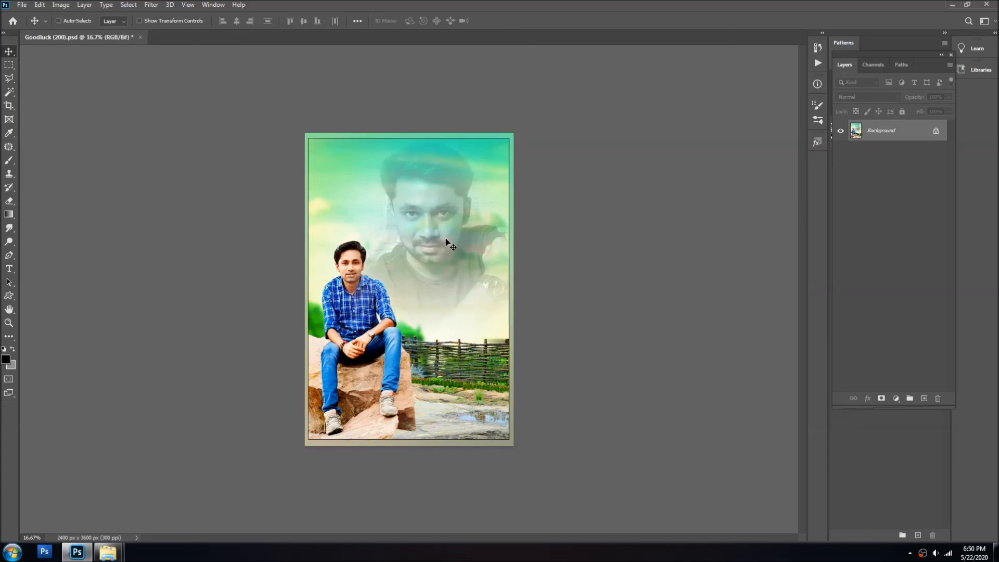
Save the flattened image as a JPEG named Goodluck (200) at quality 12 with Baseline ("Standard") format, and close the document.
key("ctrl+shift+s")
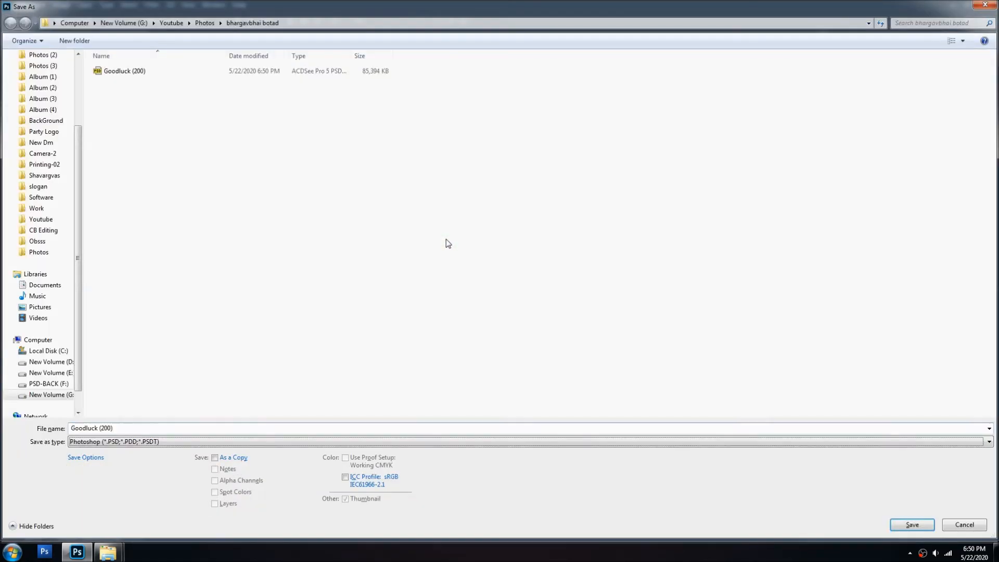
key("j")
key("Return")
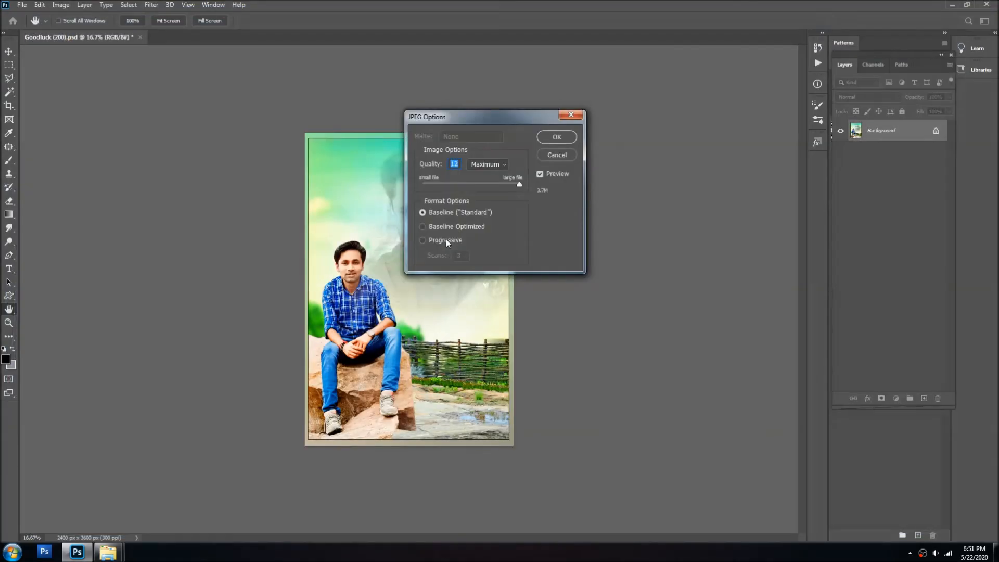
key("Return")
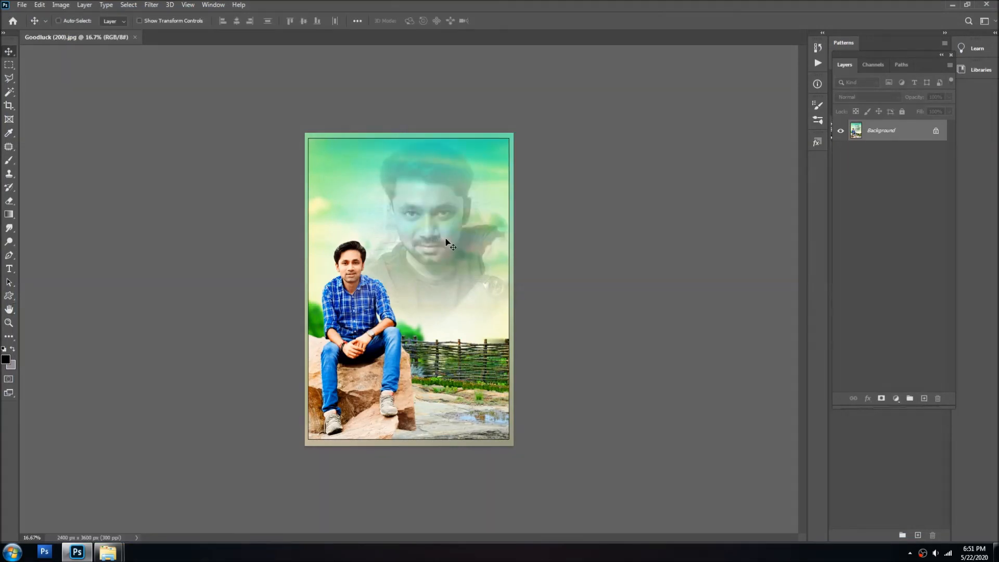
key("ctrl+w")
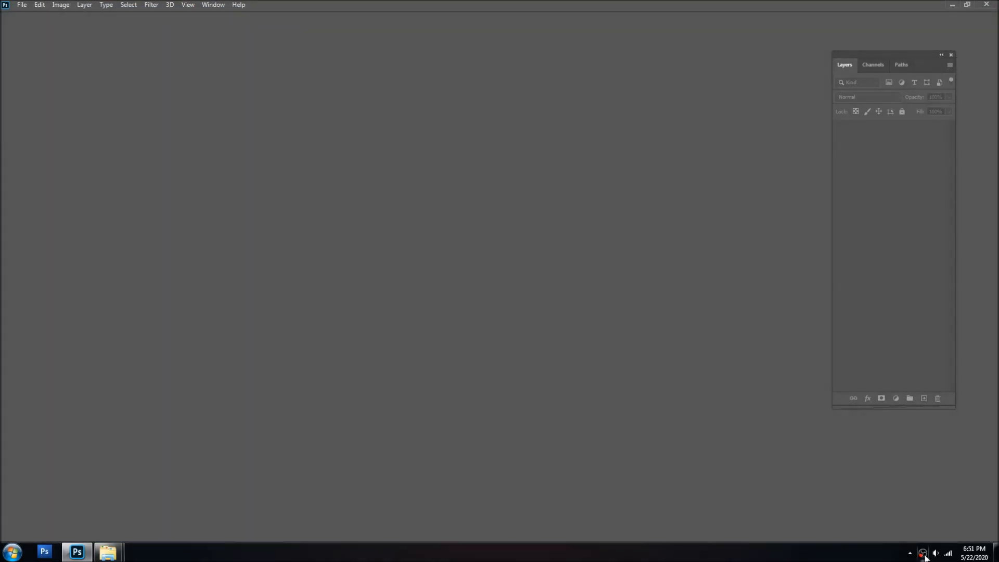
From the photo folder, open the finished Goodluck (200) JPEG, IMG_20200421_181251_893 and 20200503_154708 together in Photoshop.
mouse_move(109, 551)
left_click(151, 505)
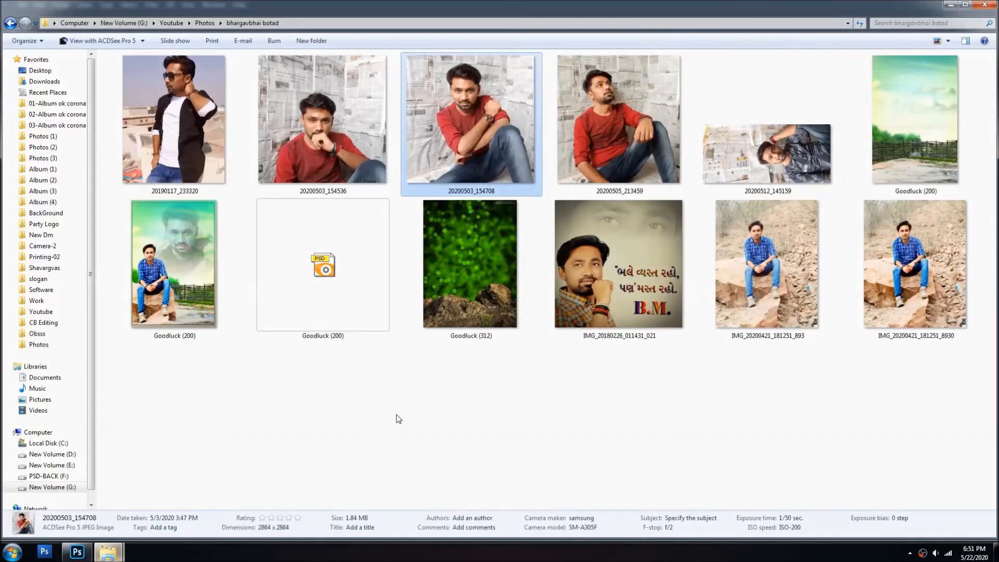
left_click(205, 253)
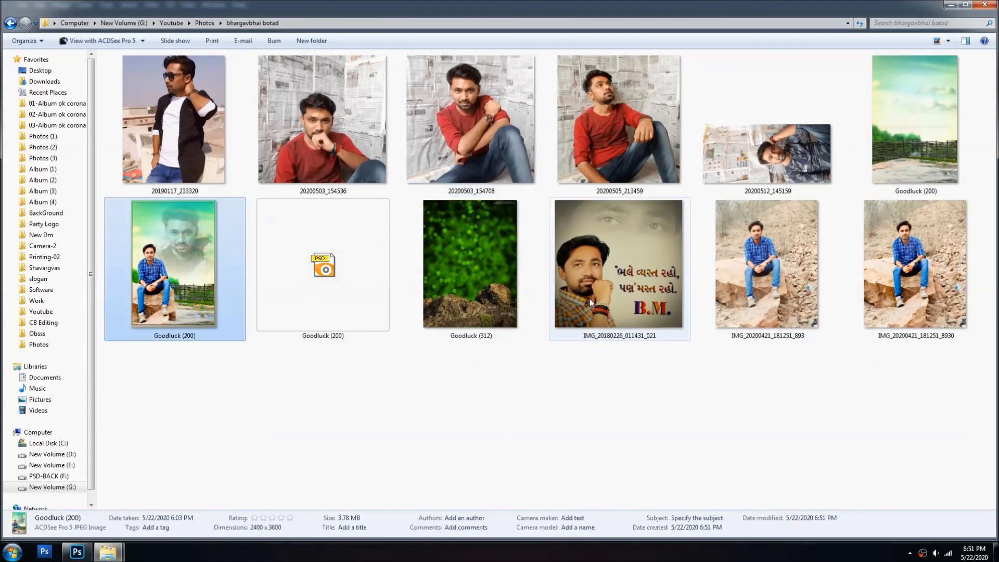
left_click(795, 273, "ctrl")
left_click(495, 116, "ctrl")
left_click_drag(495, 115, 138, 463)
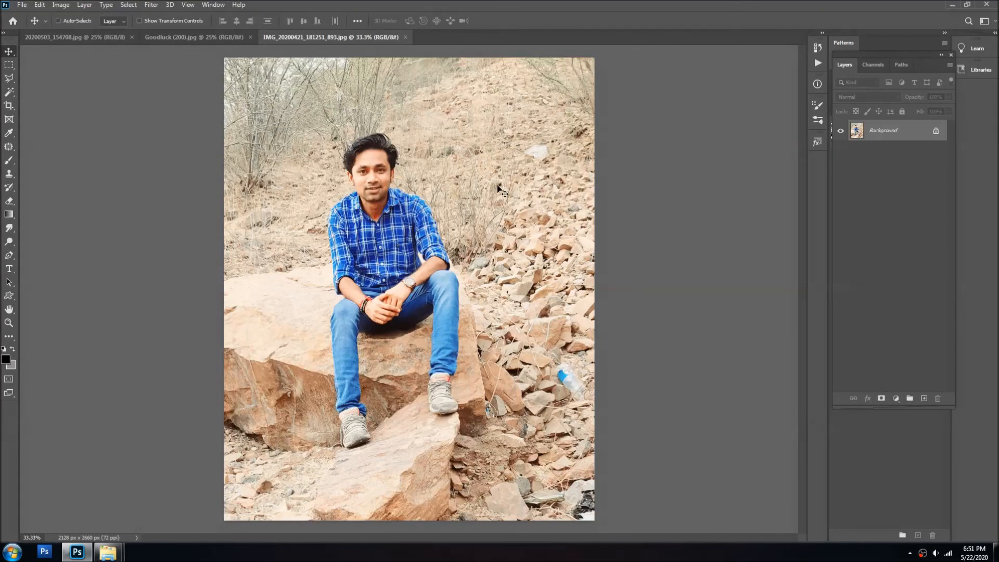
Compare the finished composite with the two original photos, and close the composite and the newspaper-wall portrait.
key("ctrl+Tab")
key("ctrl+Tab")
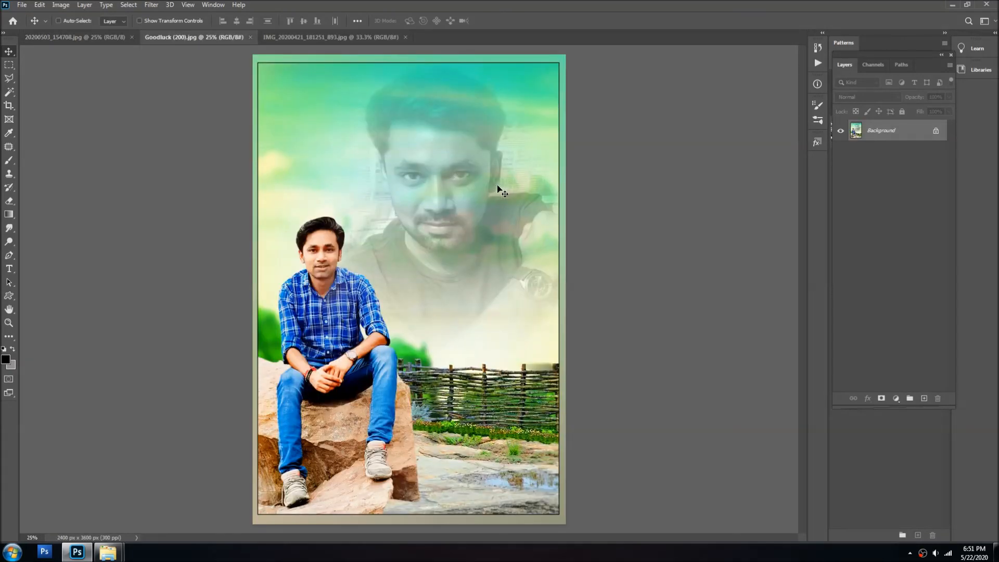
key("ctrl+Tab")
key("ctrl+Tab")
key("ctrl+Tab")
key("ctrl+w")
key("ctrl+w")
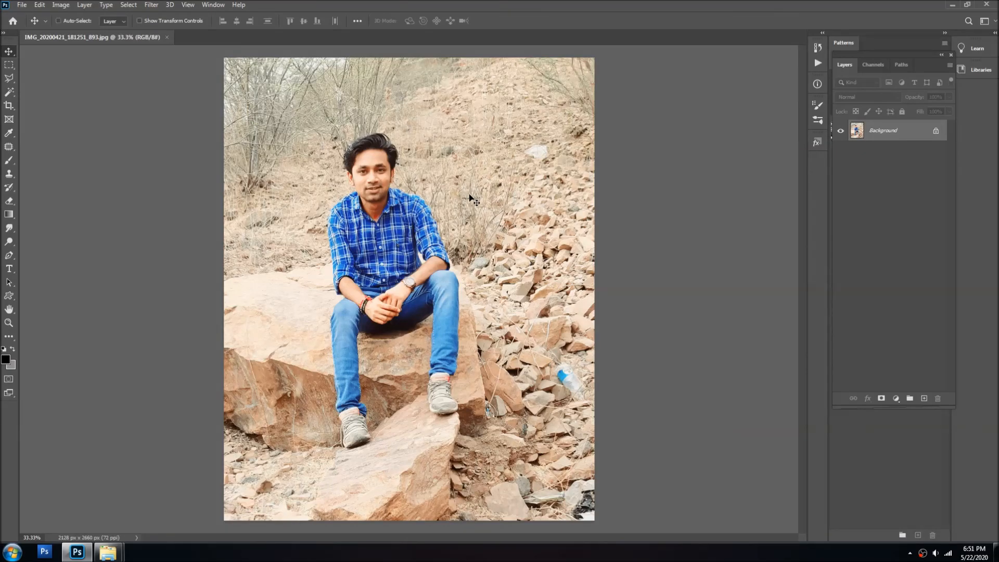
Switch to the photo folder, view the finished Goodluck (200) JPEG in the ACDSee image viewer and close the viewer.
key("alt+Tab")
double_click(125, 283)
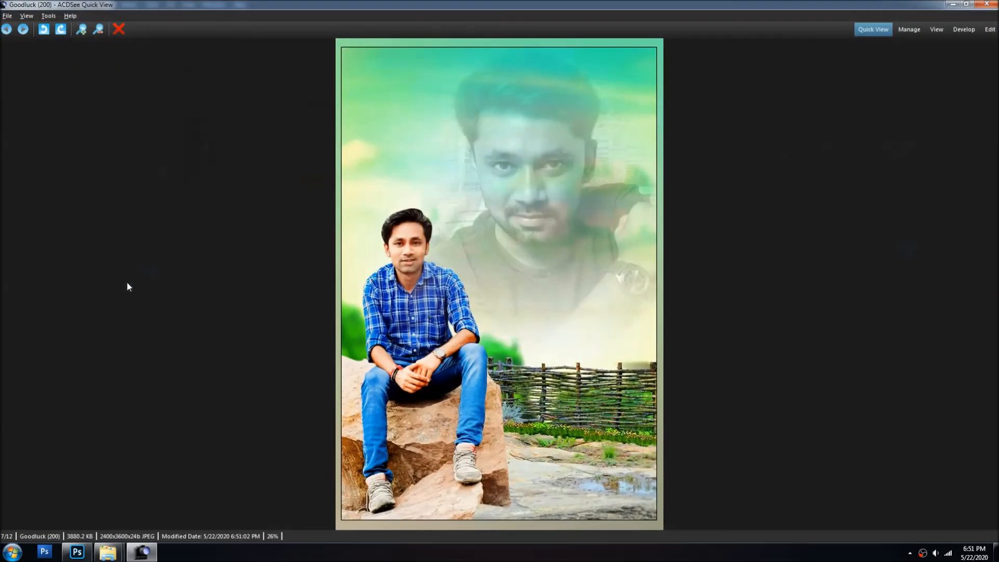
left_click(989, 6)
right_click(923, 553)
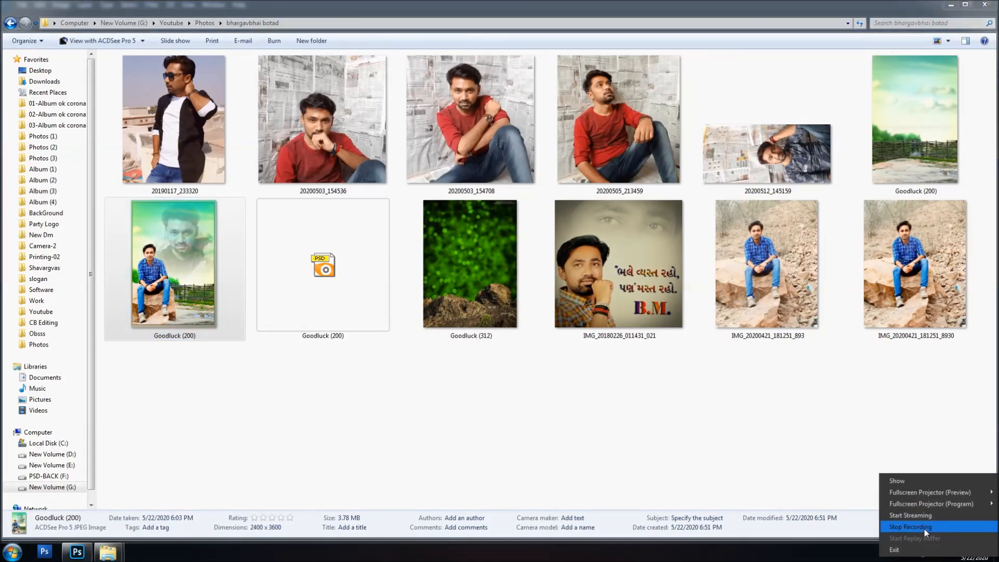
left_click(924, 527)
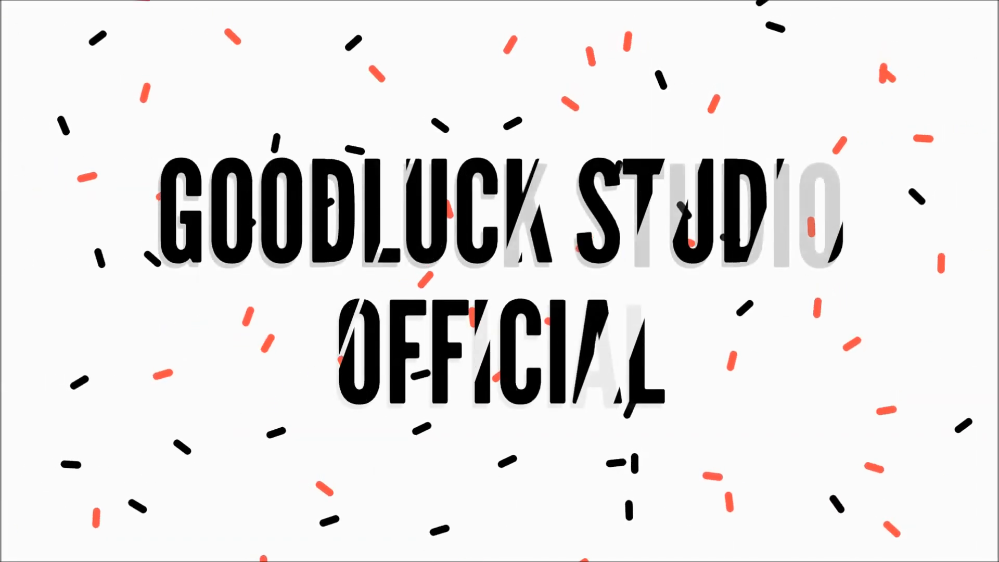